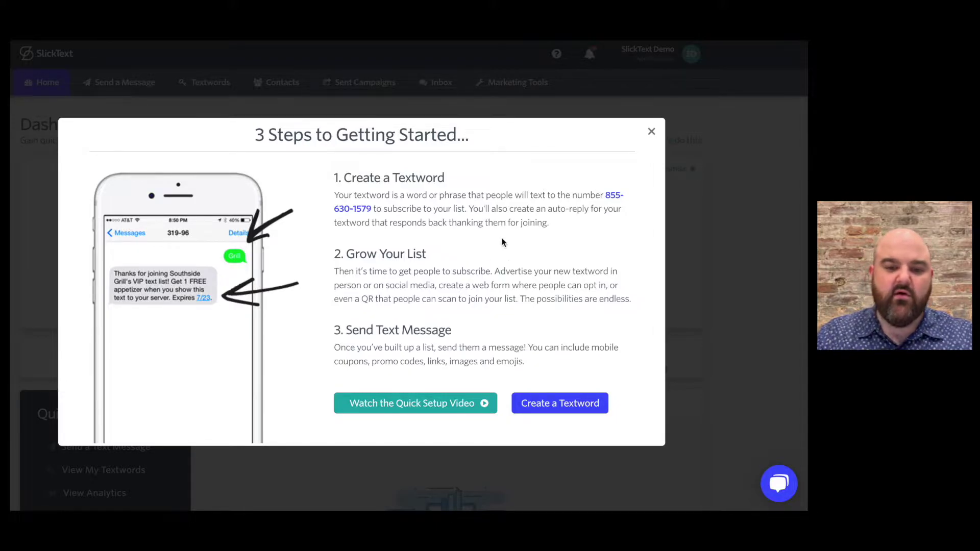
Close the getting-started guide and scroll through the dashboard's usage stats and recent campaigns.
left_click(652, 131)
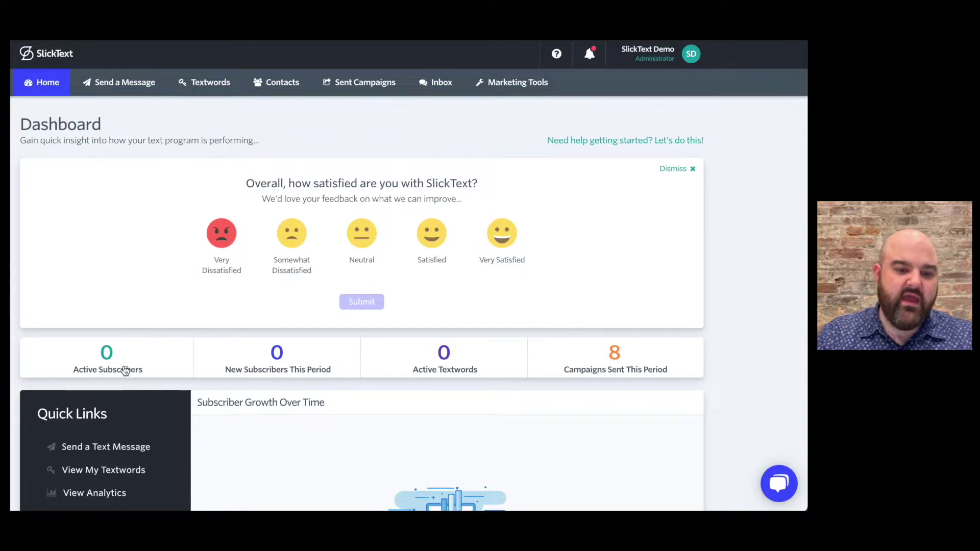
scroll(324, 352, "down", 5)
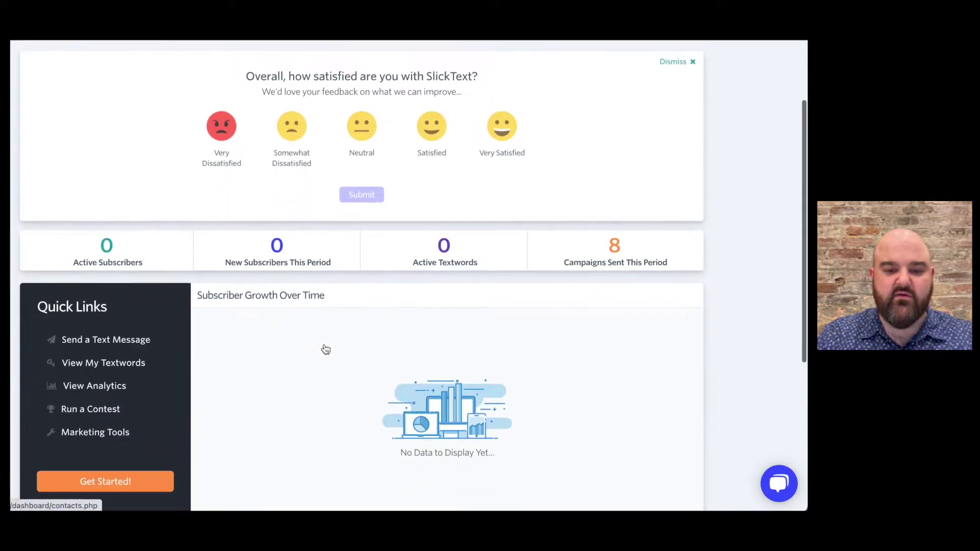
scroll(325, 346, "up", 1)
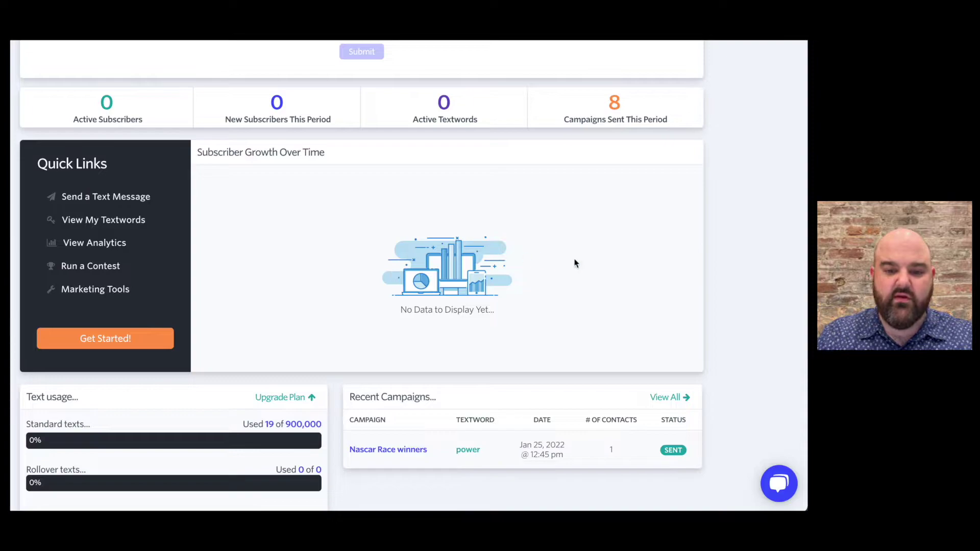
scroll(577, 259, "down", 1)
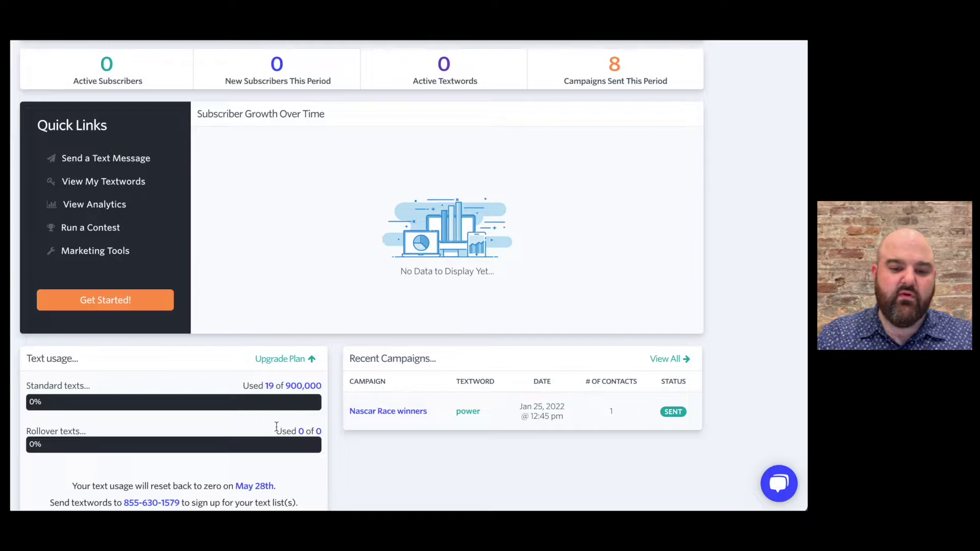
scroll(336, 416, "down", 2)
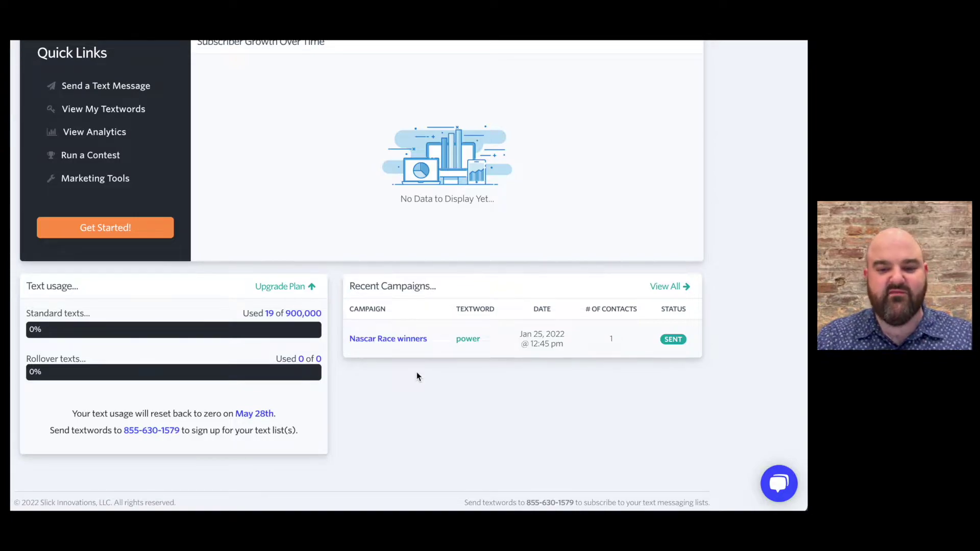
scroll(417, 377, "down", 1)
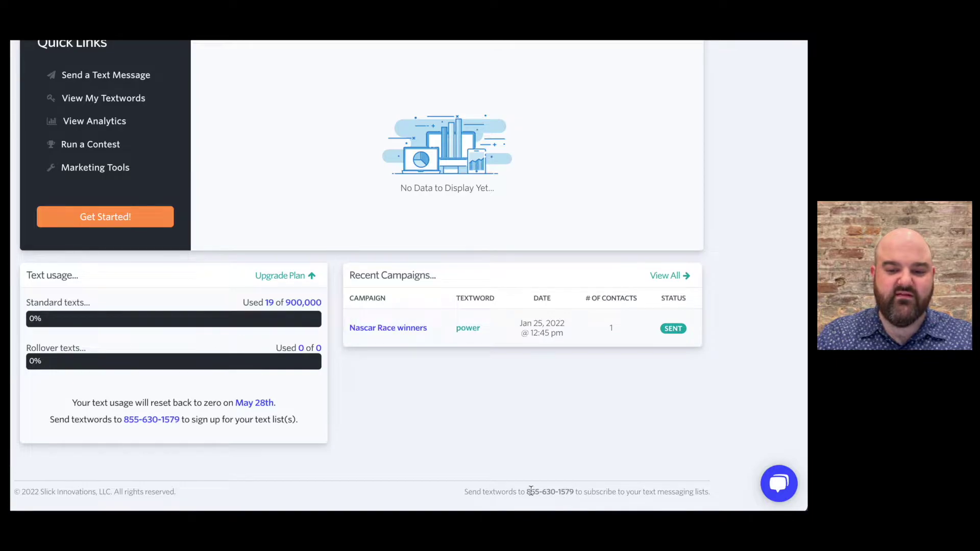
scroll(529, 446, "up", 7)
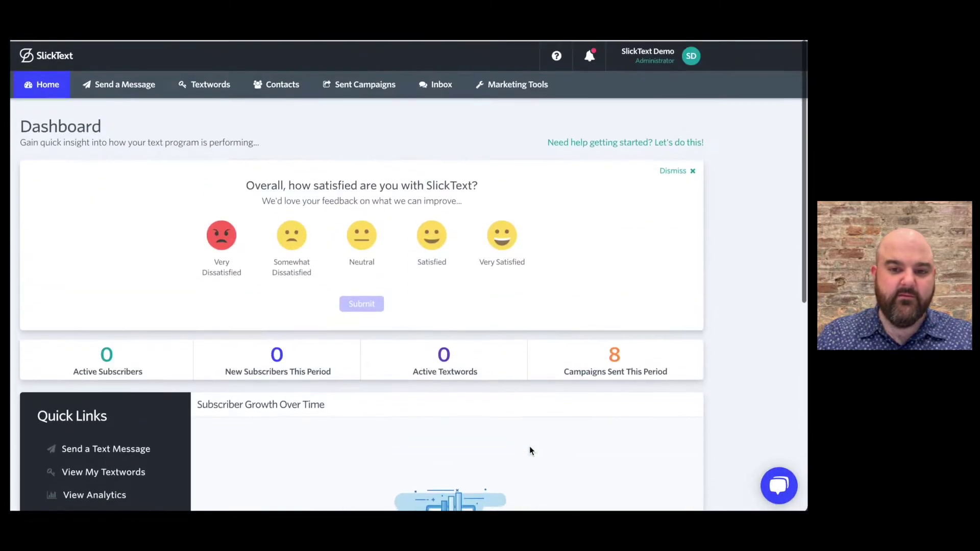
Go to My Textwords, start a new textword, and view then close the setup tutorial video.
left_click(206, 94)
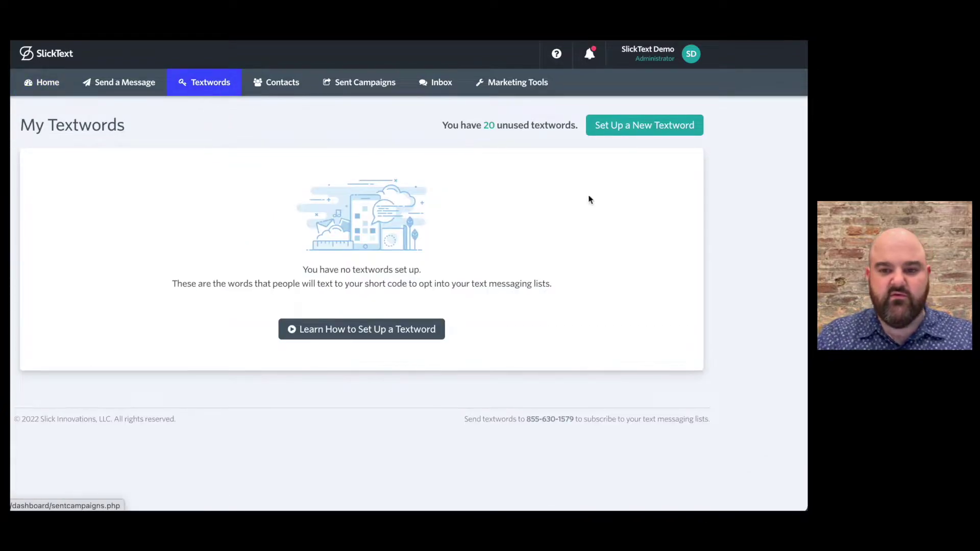
left_click(654, 134)
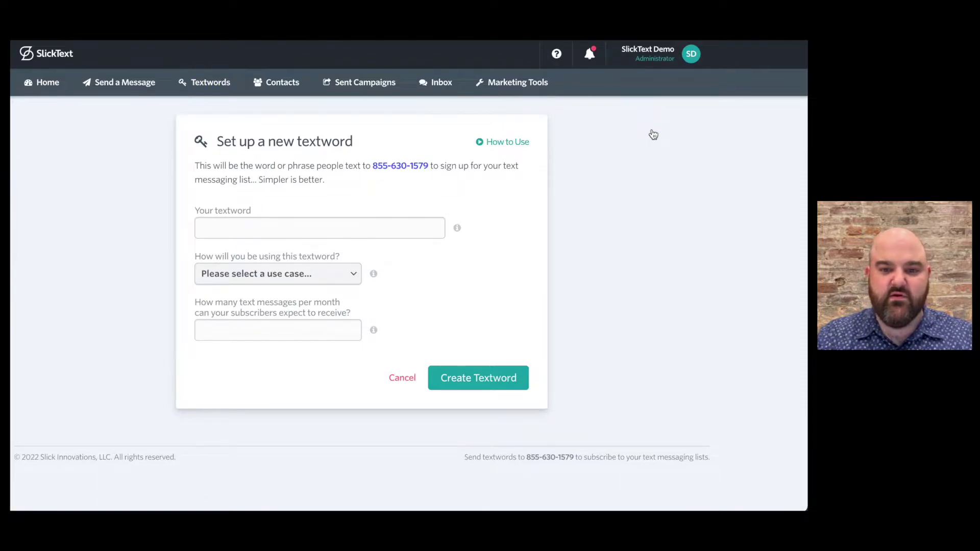
left_click(509, 146)
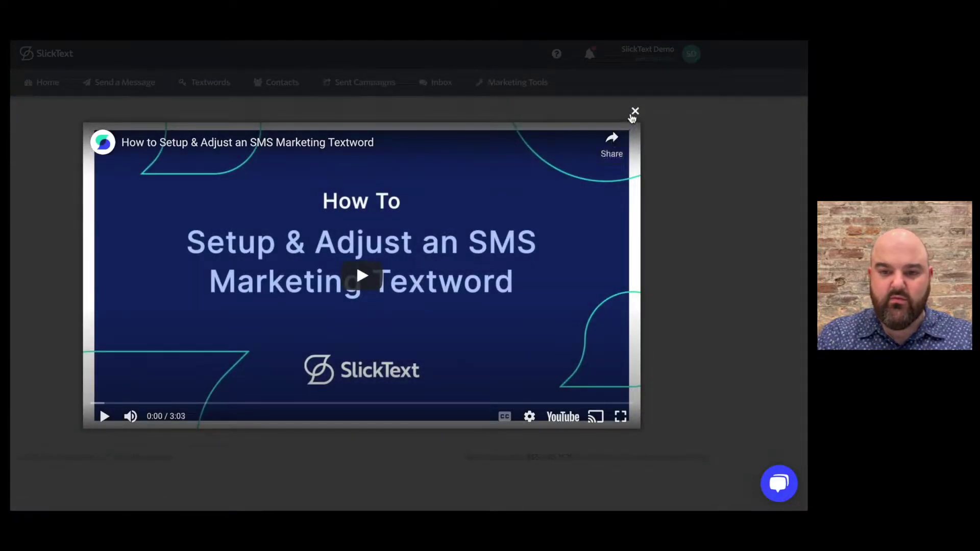
left_click(634, 112)
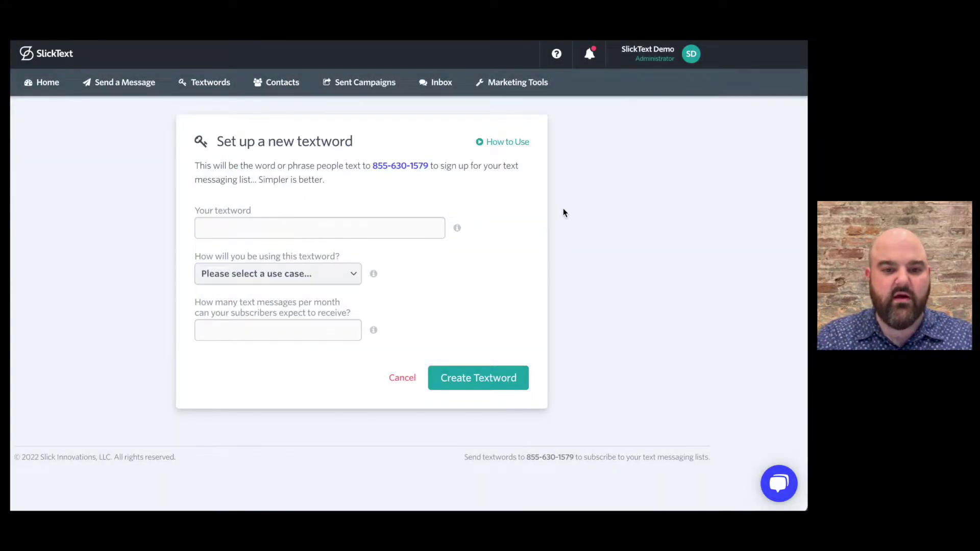
Create the textword 'fun' for Marketing use at 4 messages per month.
left_click(357, 234)
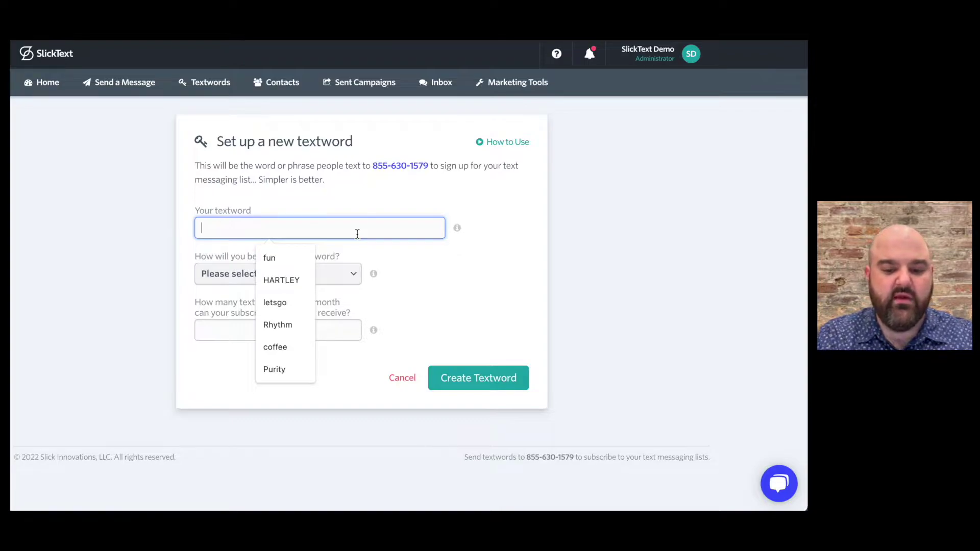
type("fun")
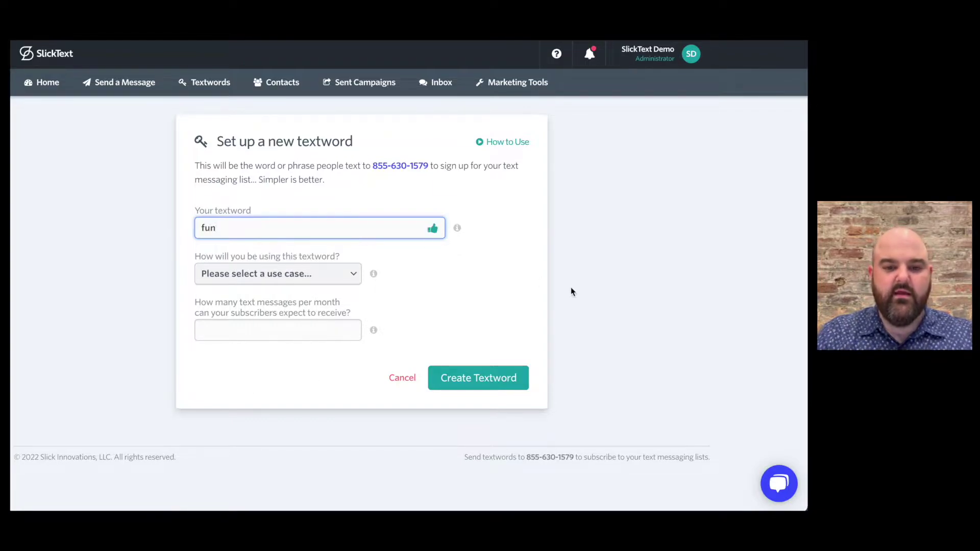
left_click(525, 292)
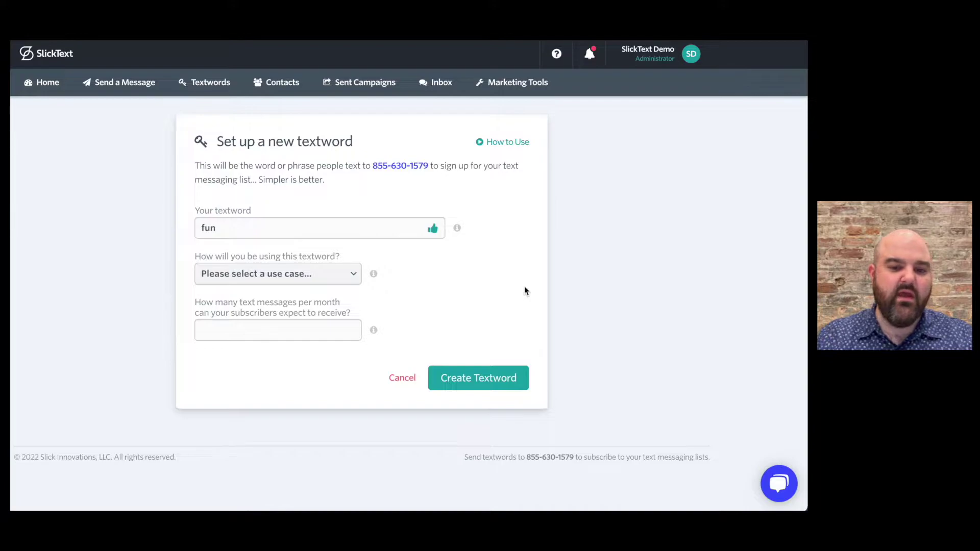
left_click(324, 280)
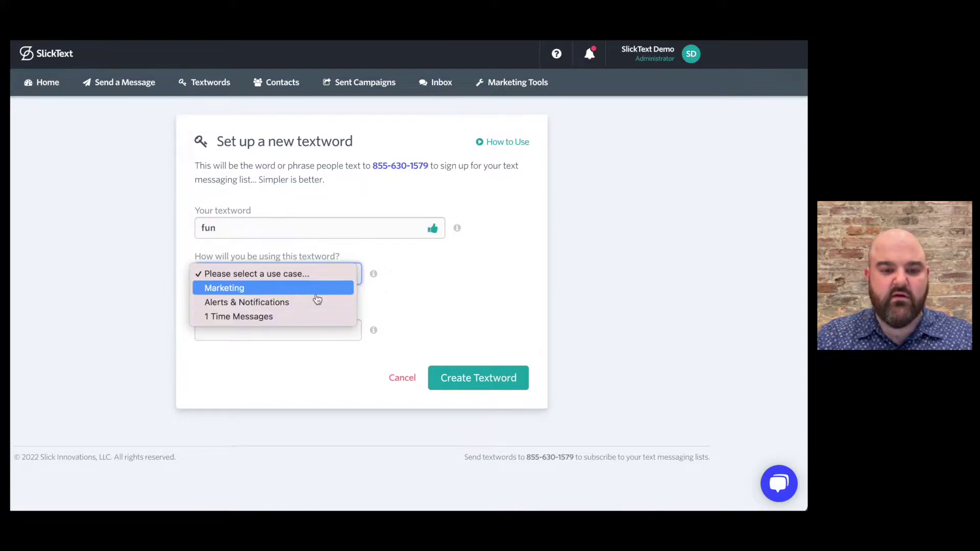
left_click(316, 290)
left_click(295, 334)
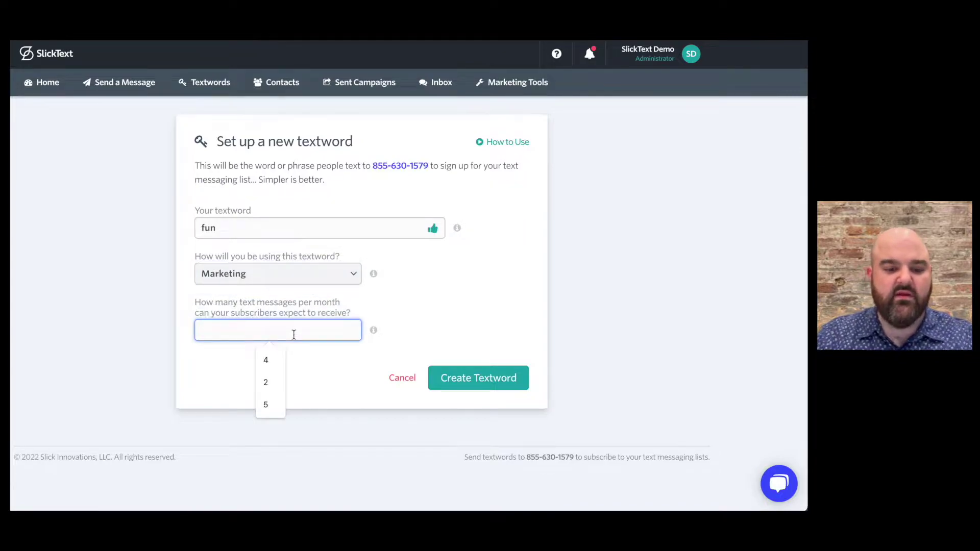
type("4")
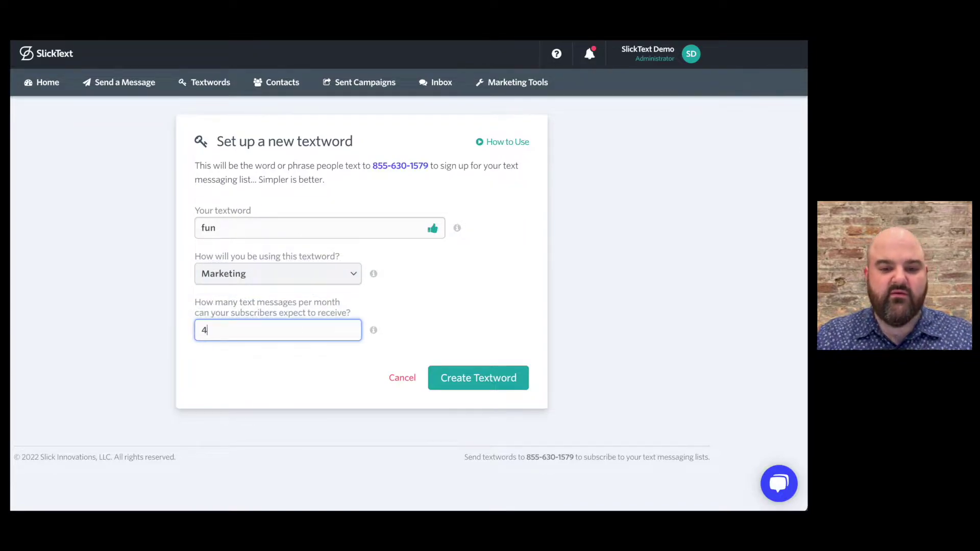
left_click(501, 384)
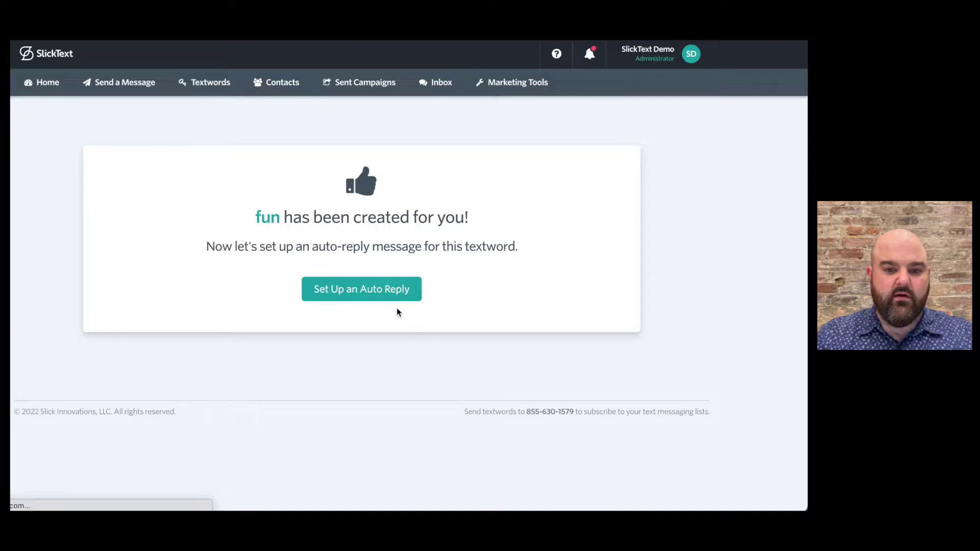
Paste the Jot VIP Text Club NEW10 welcome as fun's auto-reply, shortening the link without Smart Link.
left_click(393, 305)
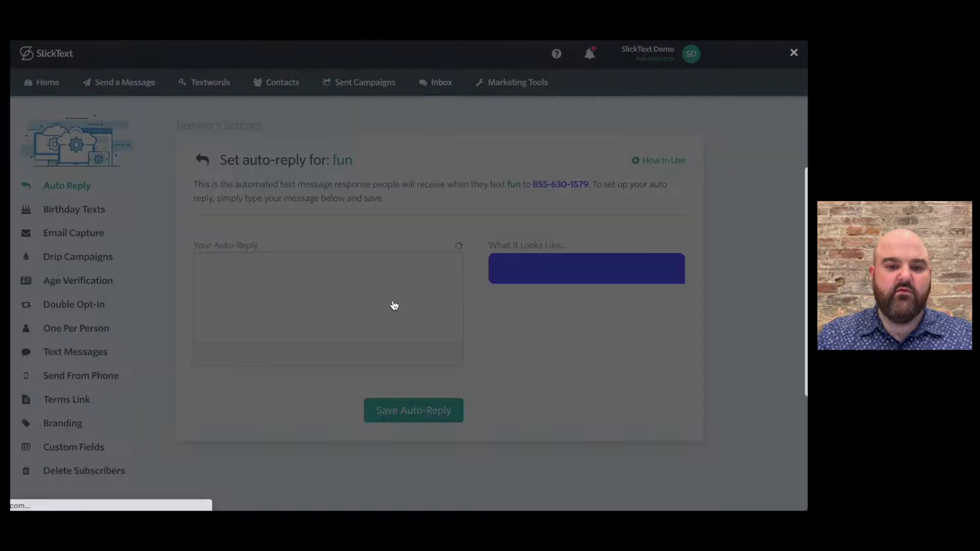
left_click(282, 367)
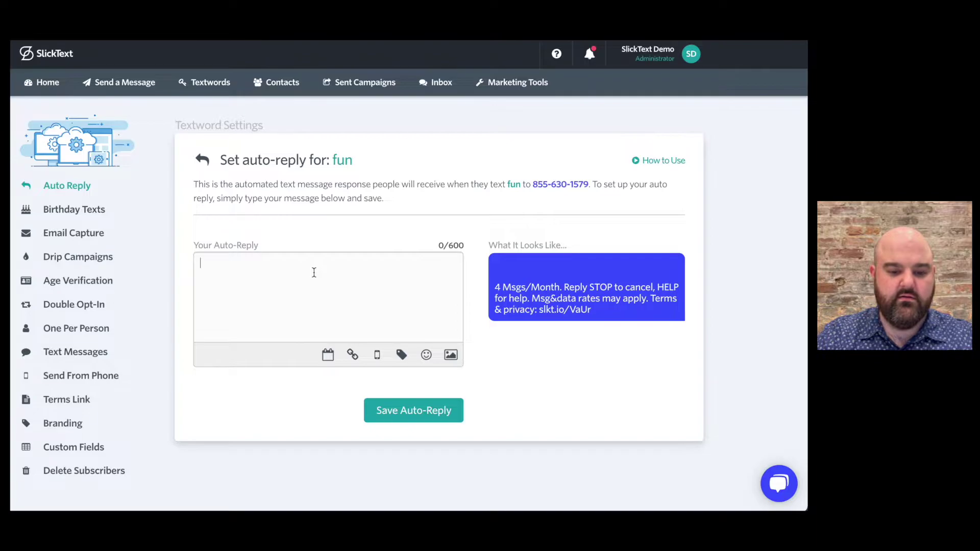
type("Welcome to the Jot VIP Text Club!  As a thank you, receive 10% off your next rental. Use code NEW10 at checkout.  Click here to book: https://en.wikipedia.org/wiki/Main_Page  Exp.")
scroll(314, 273, "up", 1)
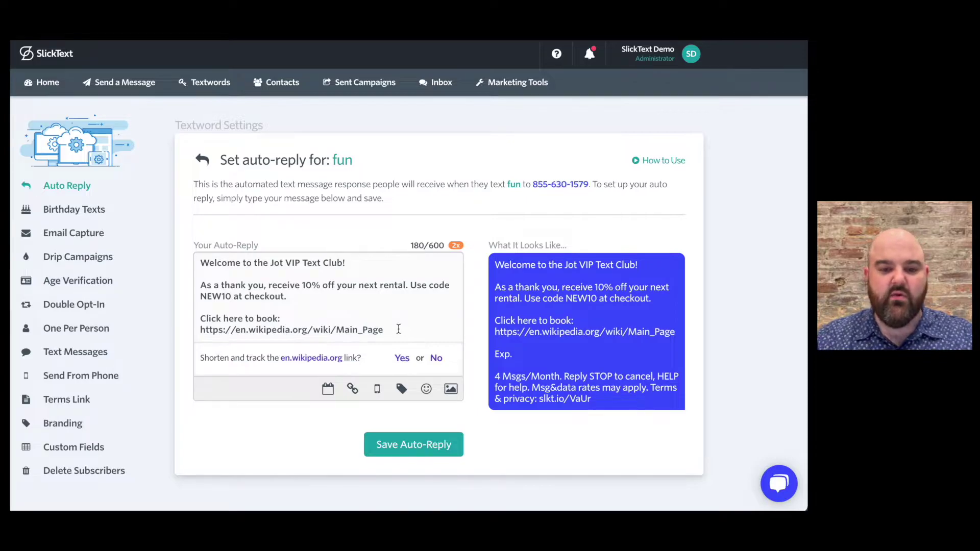
left_click(403, 360)
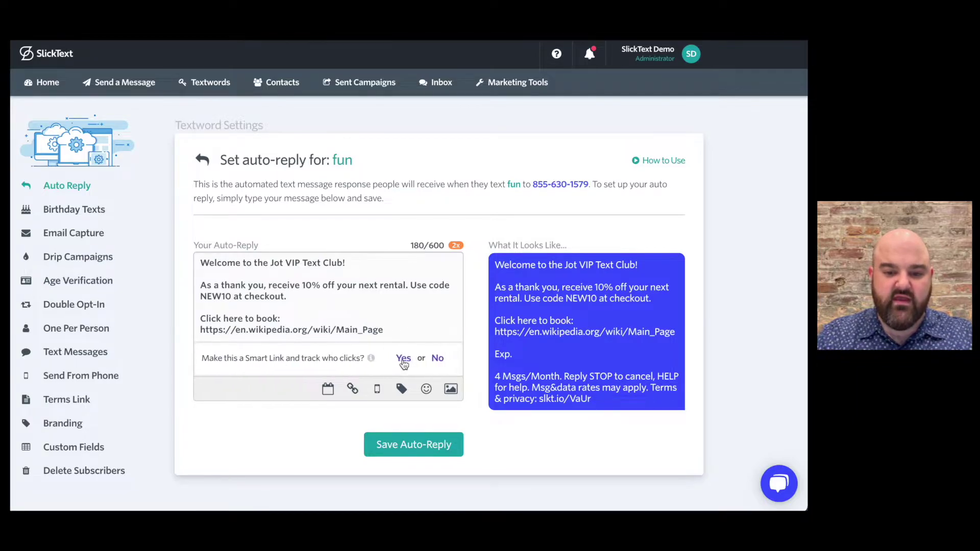
left_click(433, 361)
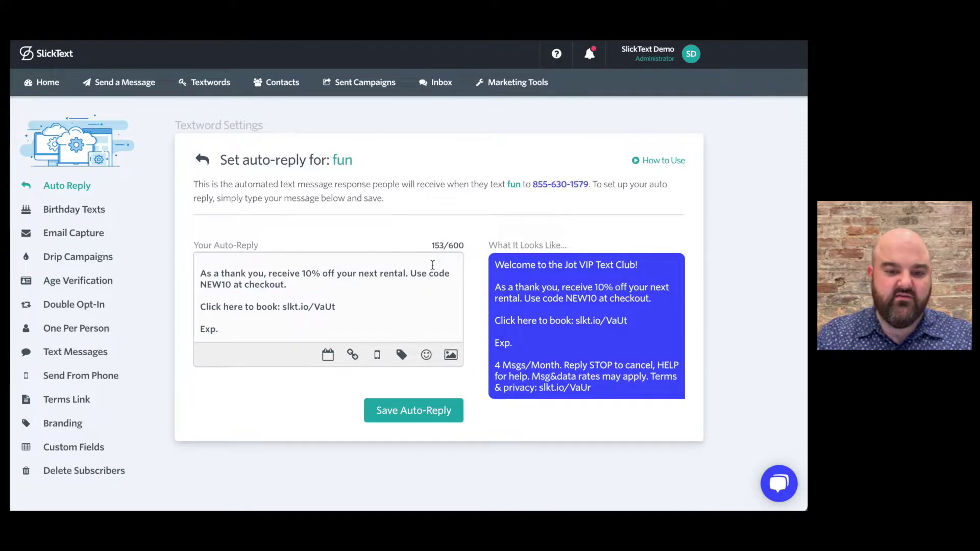
Add a 14-day expiration tag, Exp. {EXP14}, to the end of the fun auto-reply.
scroll(365, 310, "down", 1)
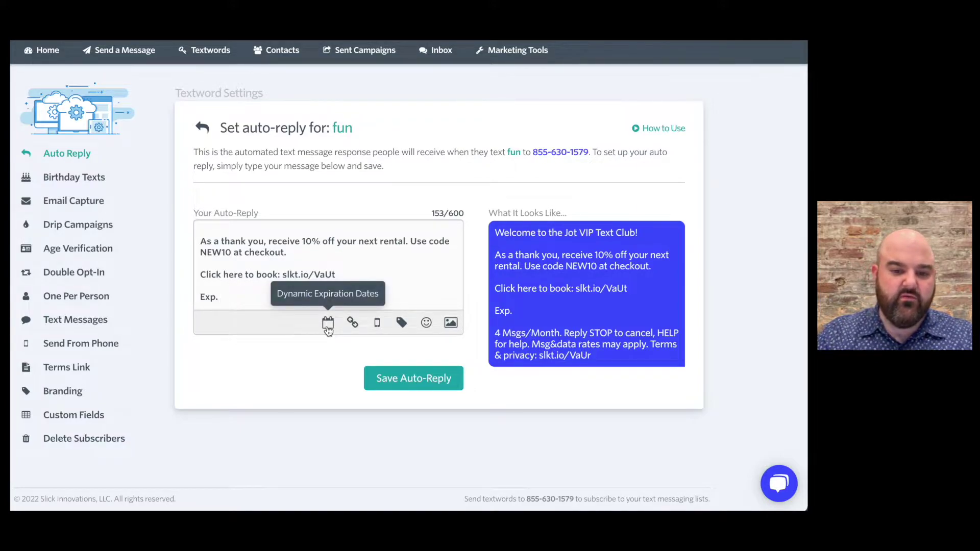
left_click(328, 327)
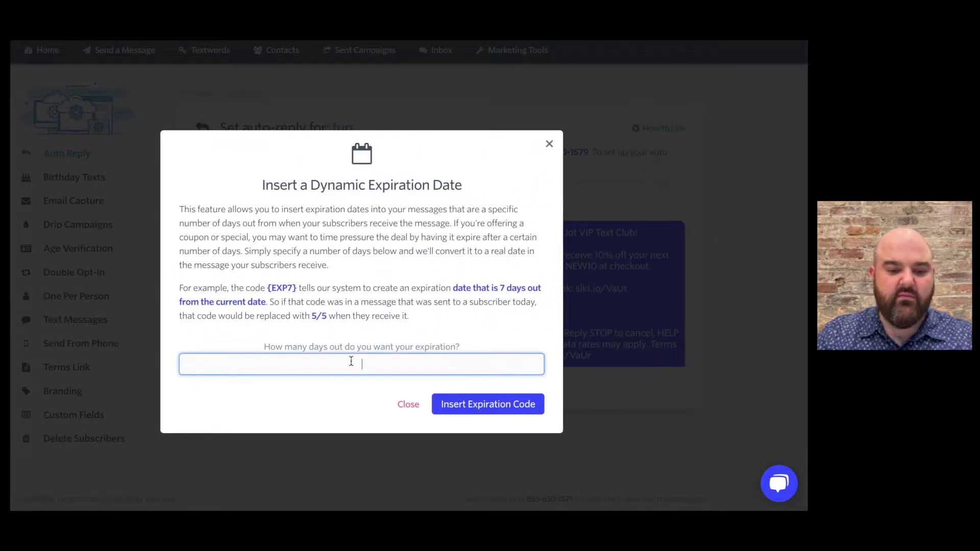
type("14")
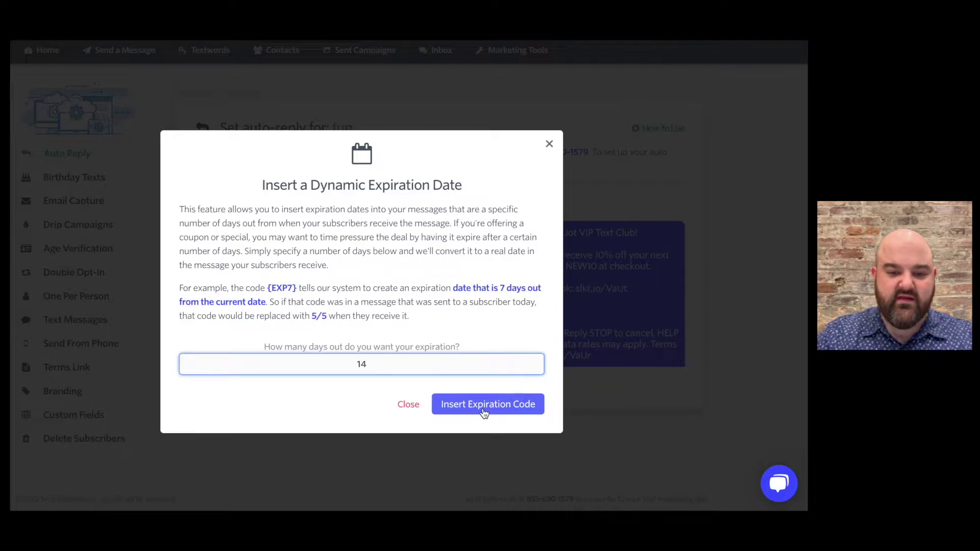
left_click(485, 411)
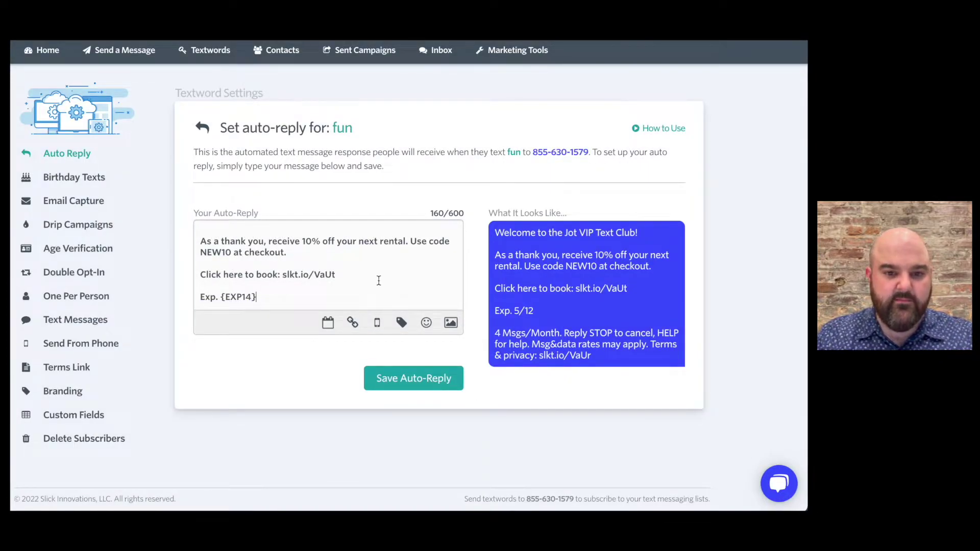
scroll(379, 280, "up", 1)
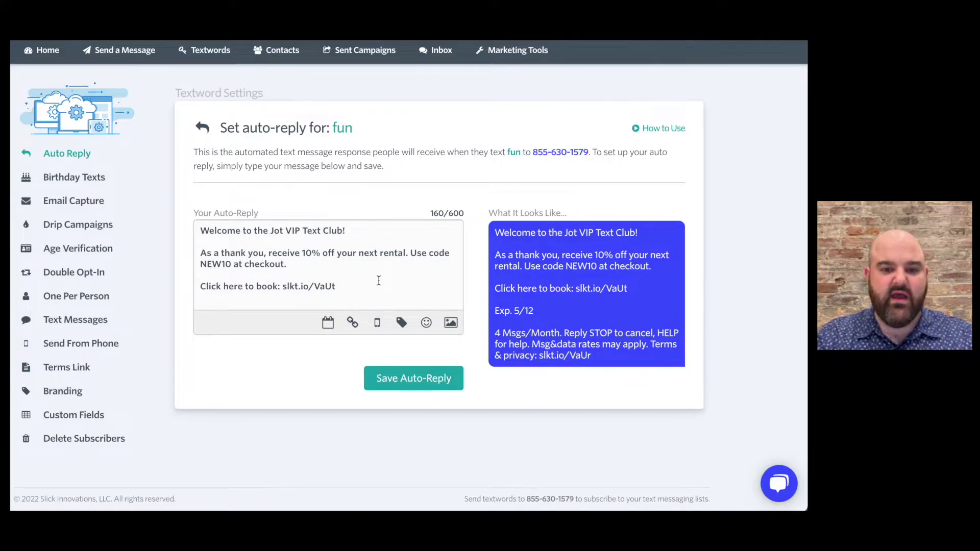
scroll(379, 281, "down", 1)
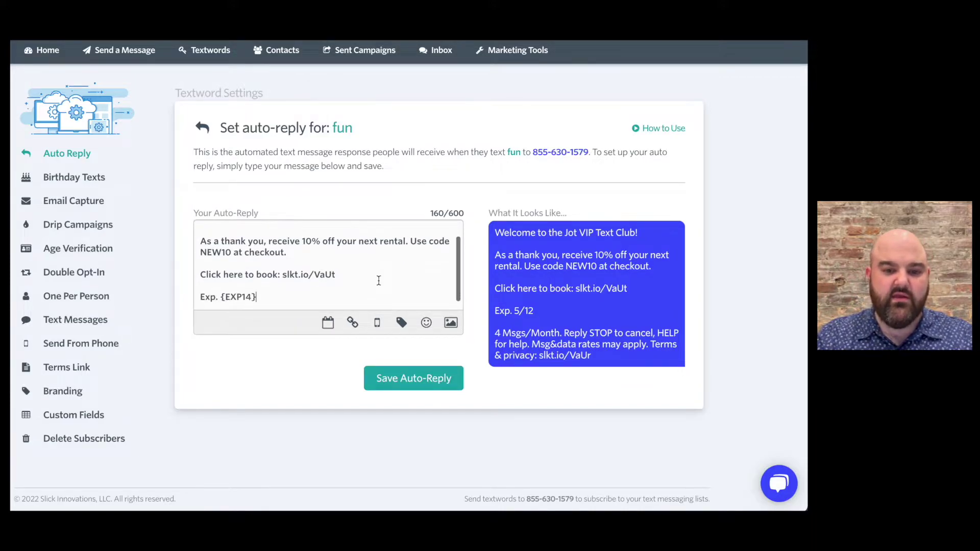
scroll(378, 280, "up", 1)
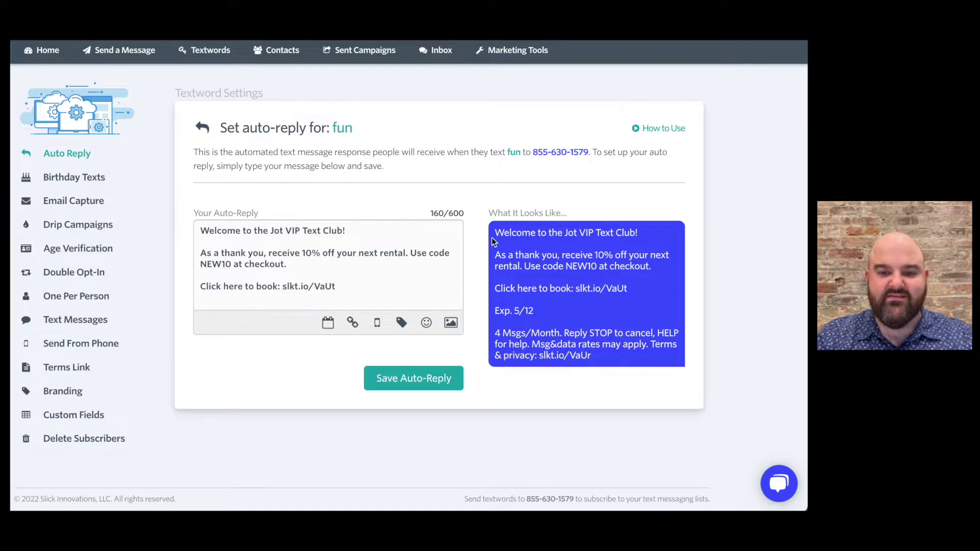
scroll(476, 243, "up", 1)
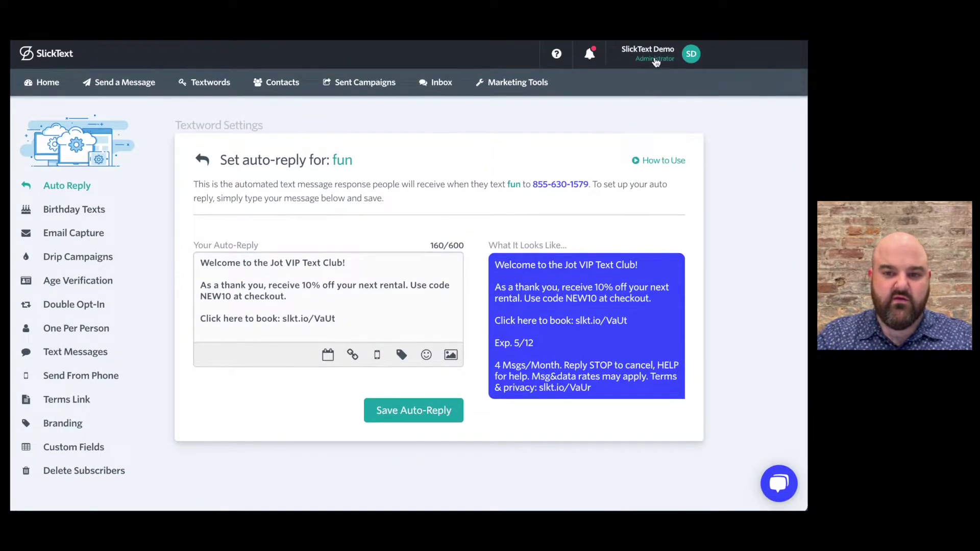
left_click(656, 61)
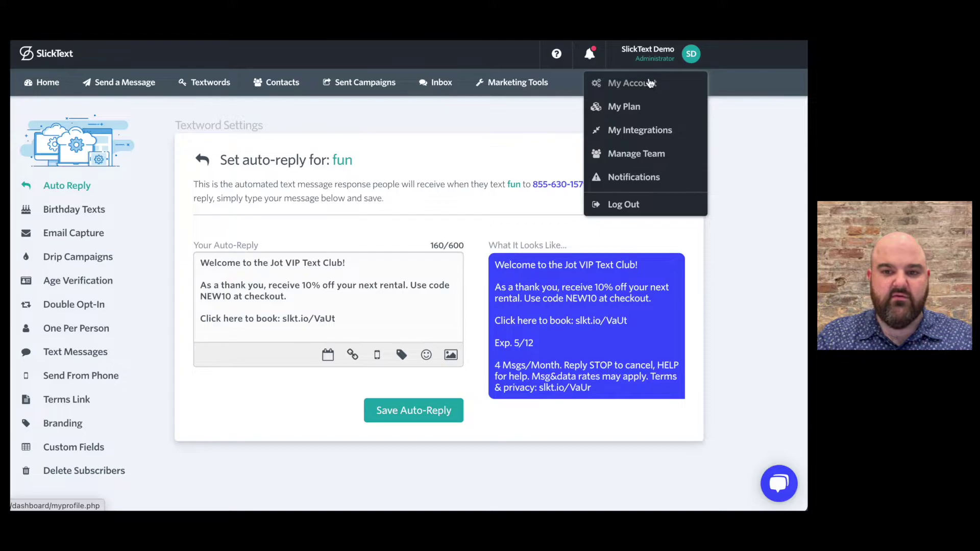
left_click(650, 83)
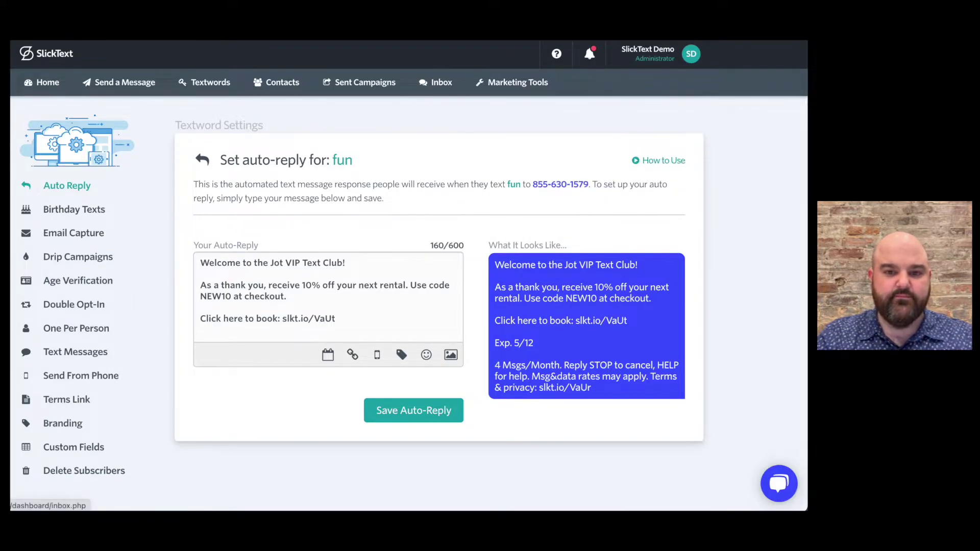
scroll(115, 240, "down", 2)
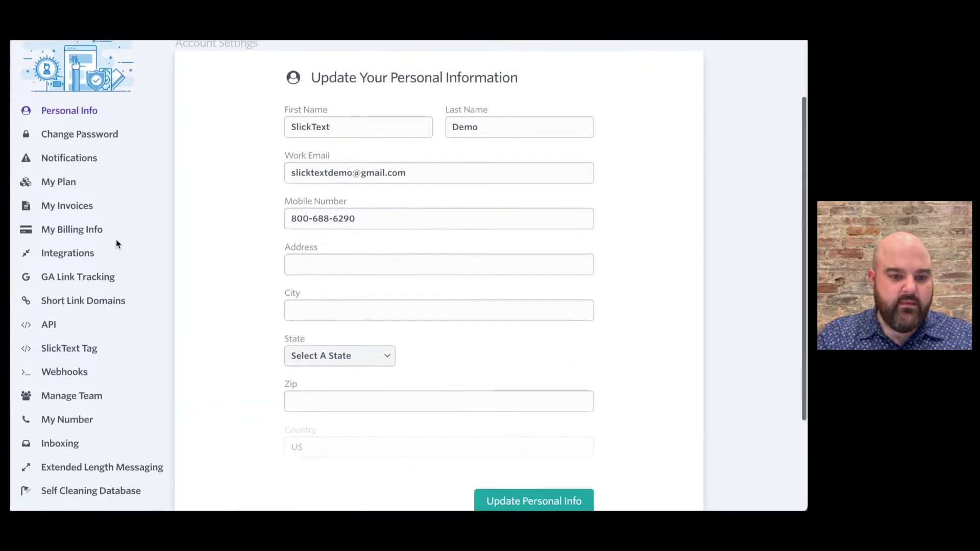
scroll(116, 240, "down", 1)
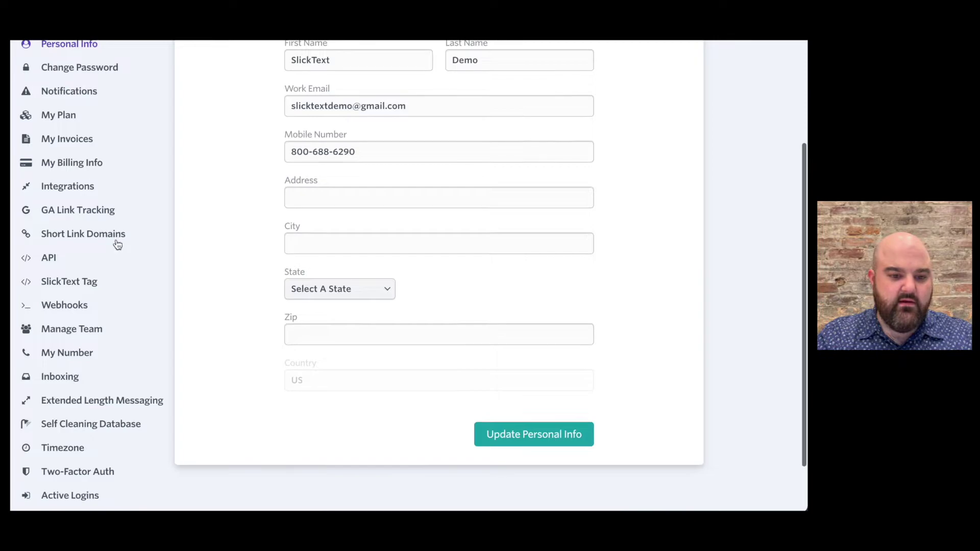
left_click(142, 405)
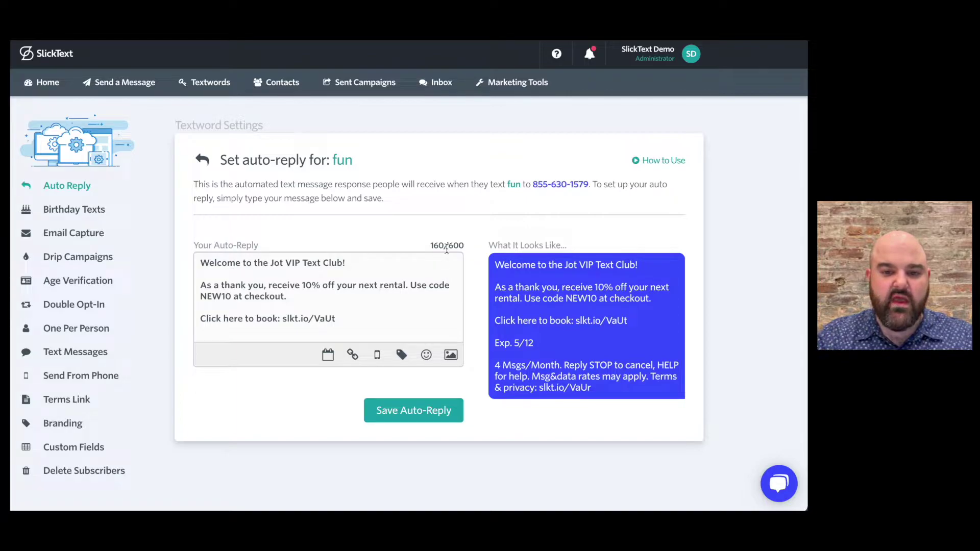
Test the 160-character limit by adding and removing a character, then cancel Attach a Picture.
left_click_drag(447, 249, 465, 247)
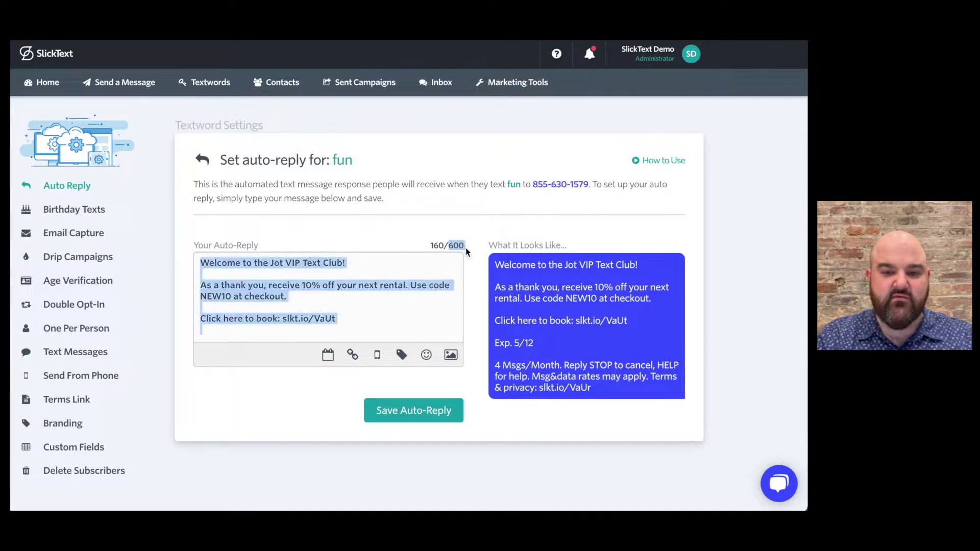
left_click(471, 295)
left_click(352, 319)
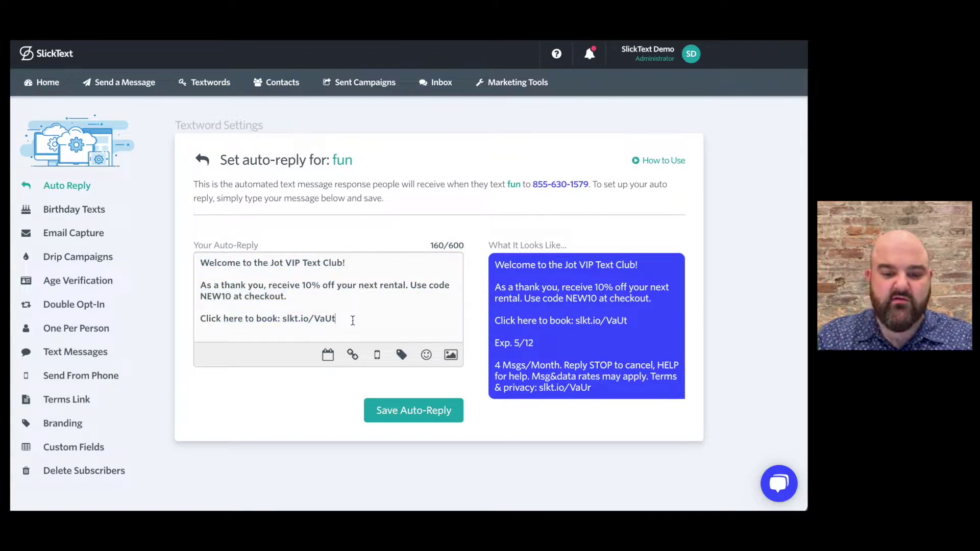
key("Return")
mouse_move(459, 252)
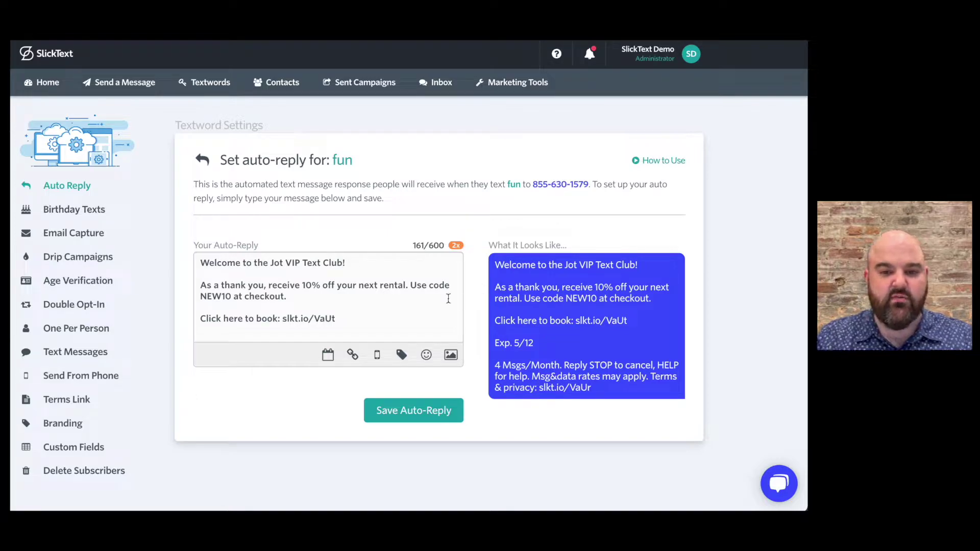
key("BackSpace")
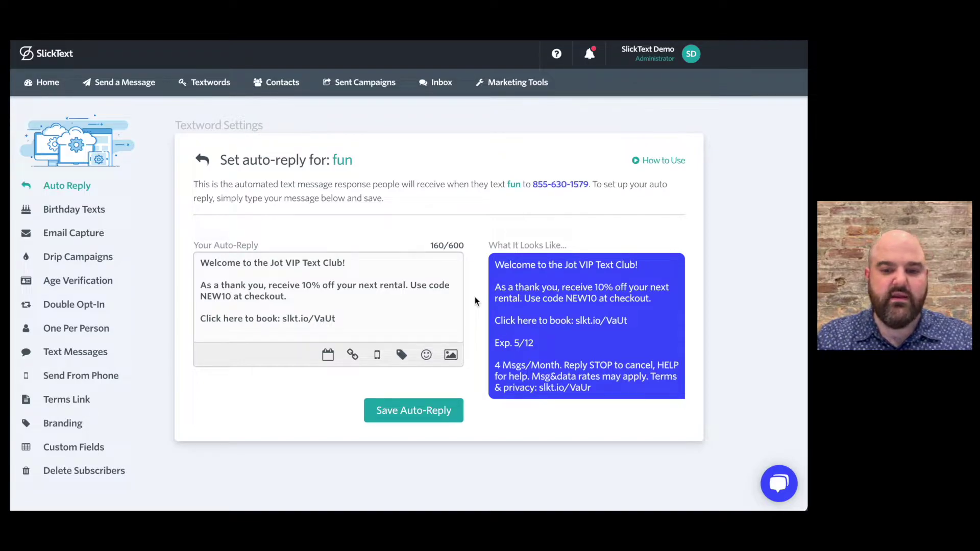
left_click(451, 356)
left_click(527, 359)
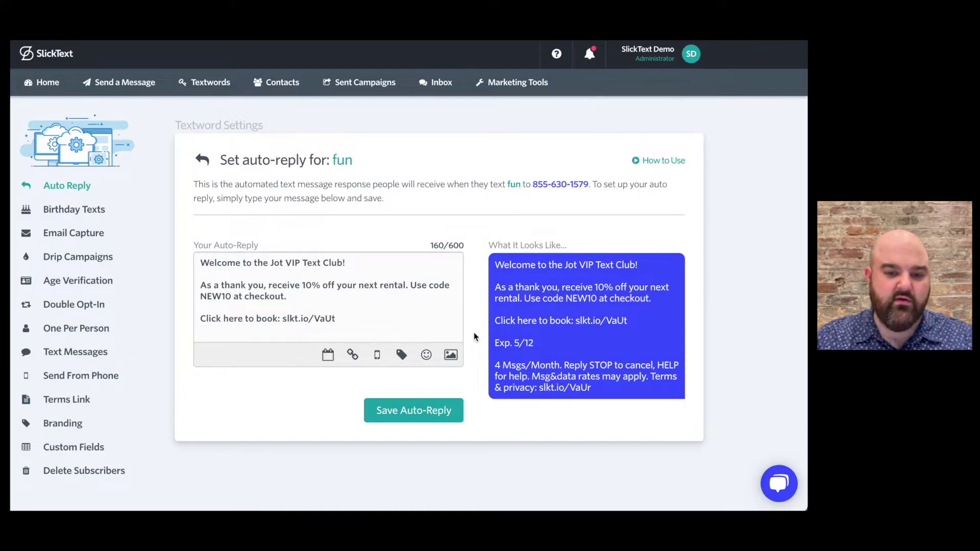
Save the fun auto-reply, reopen its settings, and highlight the STOP/HELP footer in the preview.
left_click(442, 419)
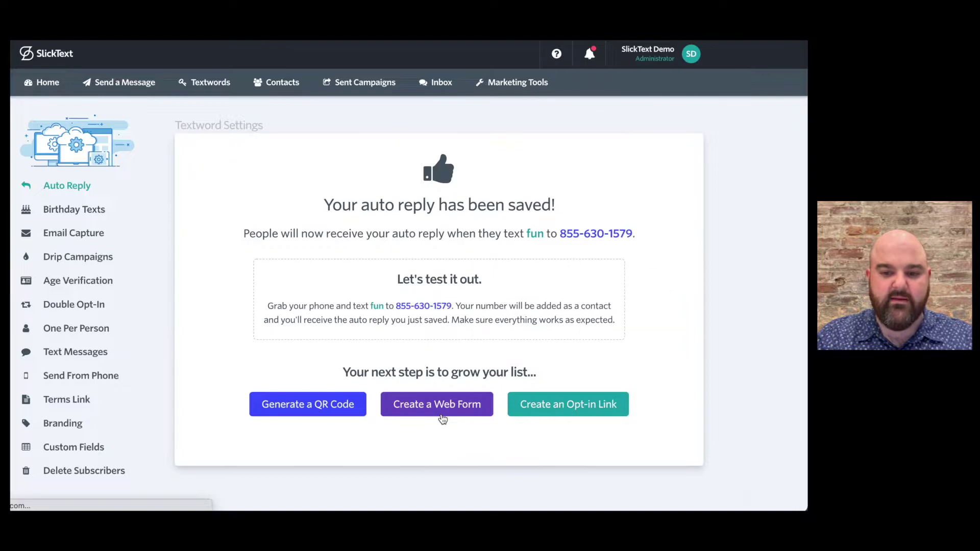
left_click(76, 186)
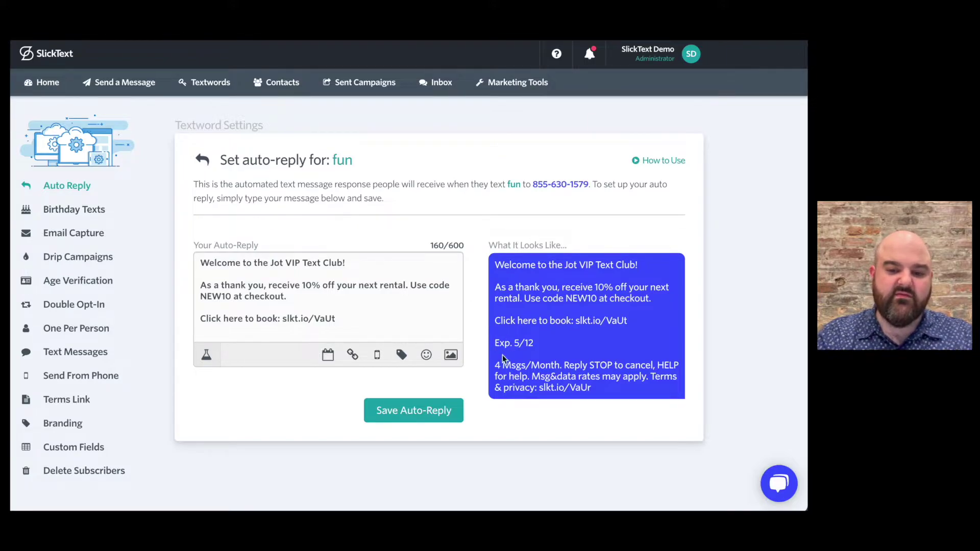
left_click_drag(497, 364, 602, 394)
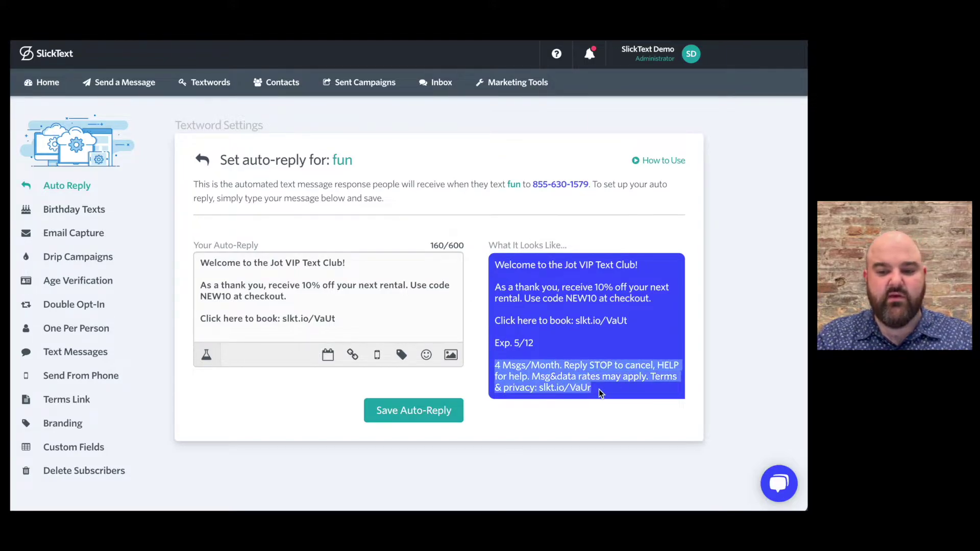
left_click(599, 419)
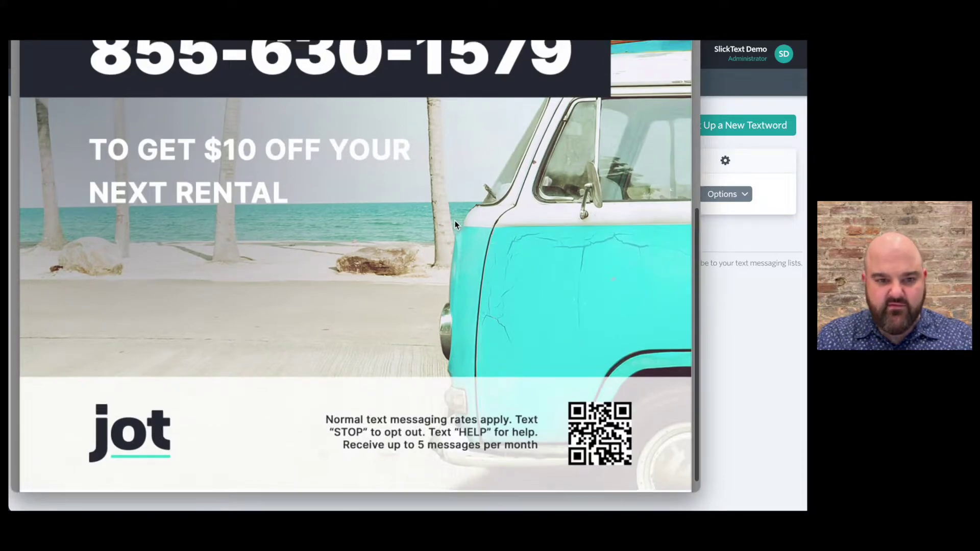
Scroll through the sample Jot flyer offering $10 off the next rental.
scroll(455, 226, "up", 5)
scroll(456, 225, "up", 2)
scroll(455, 224, "down", 3)
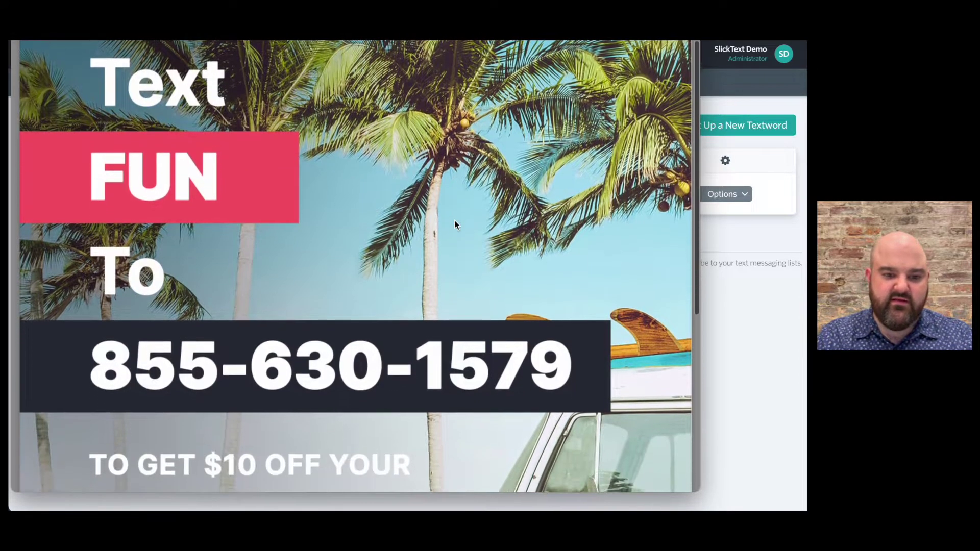
scroll(456, 225, "down", 5)
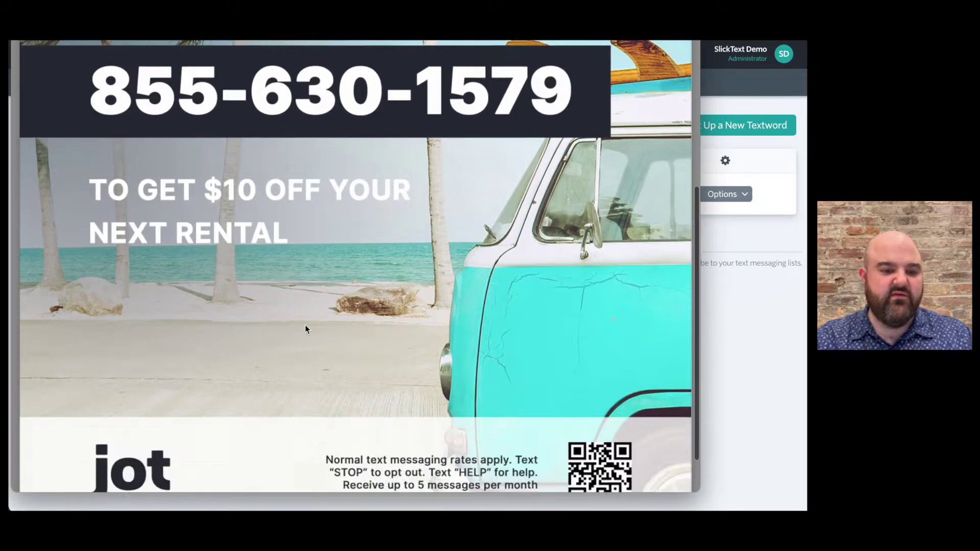
scroll(305, 328, "down", 2)
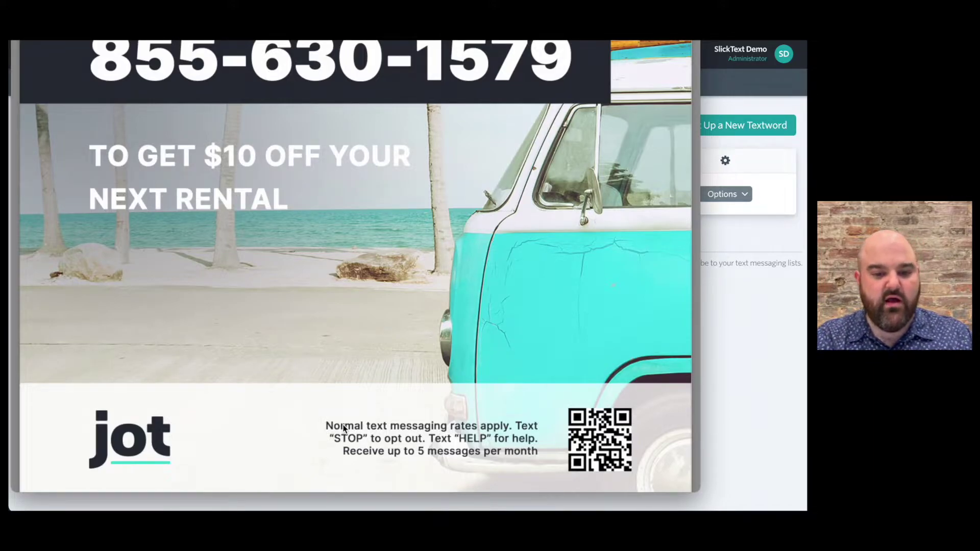
scroll(344, 429, "up", 2)
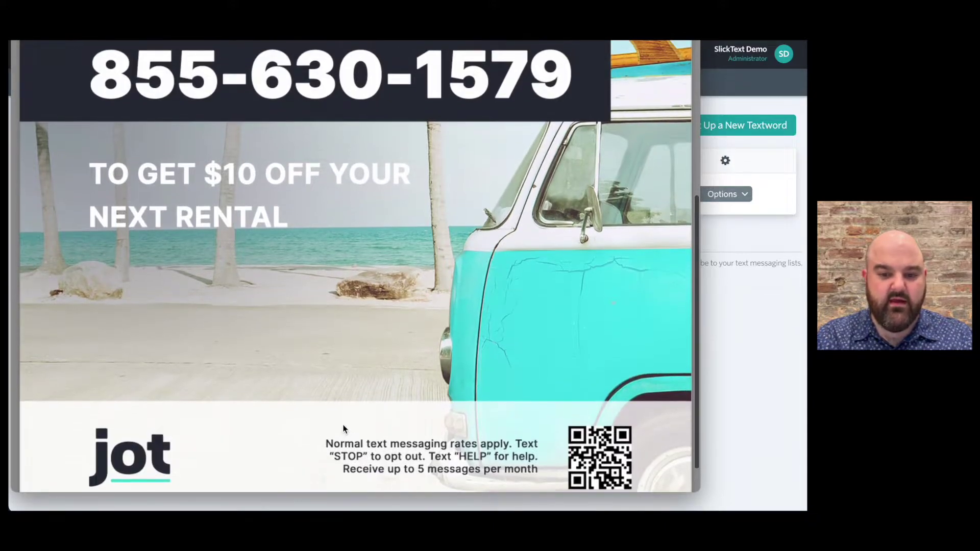
scroll(344, 431, "down", 3)
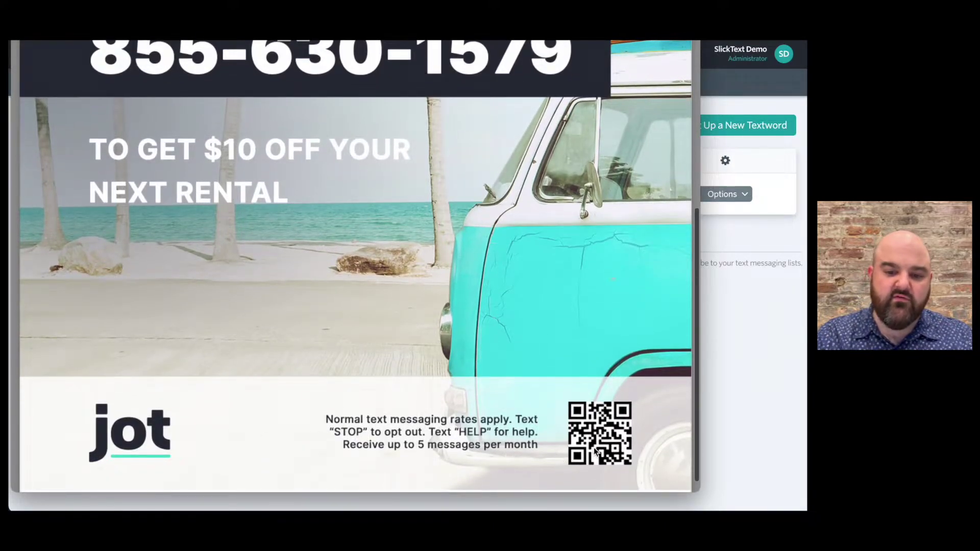
Close the flyer preview and browse the Marketing Tools page, returning to its top.
left_click(792, 389)
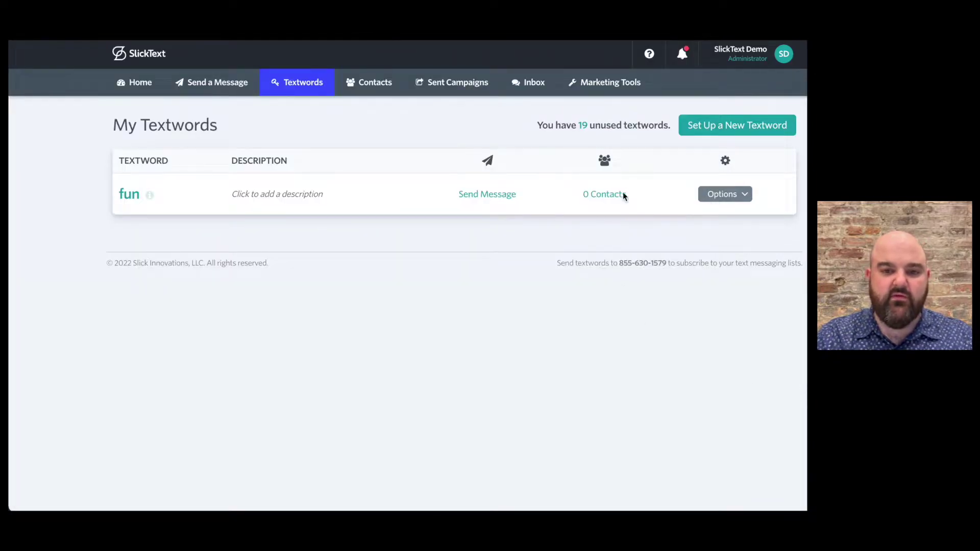
left_click(613, 83)
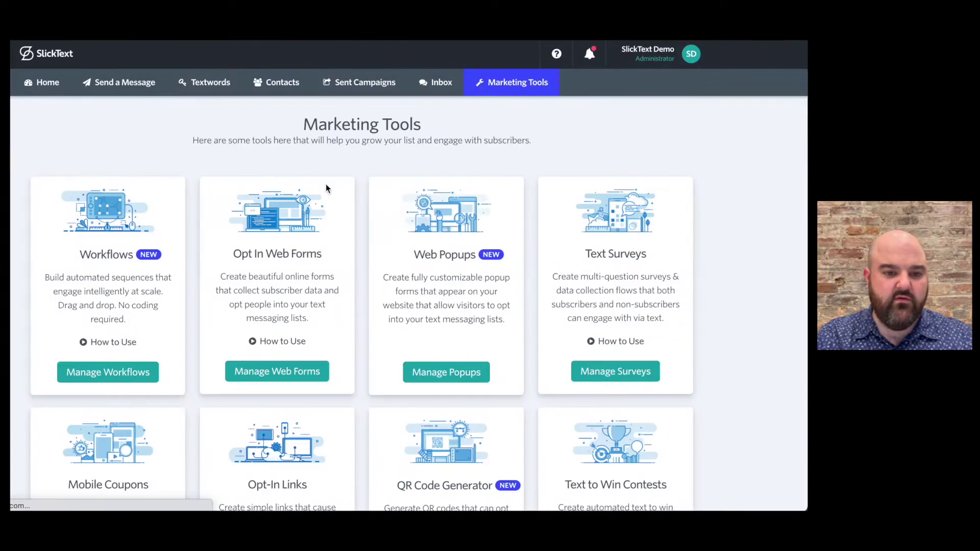
scroll(326, 250, "down", 3)
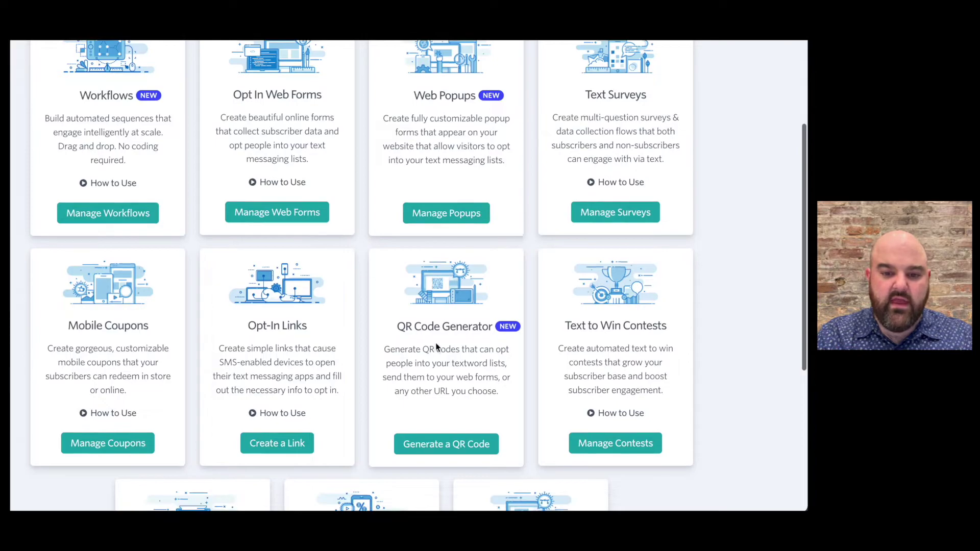
scroll(437, 346, "down", 2)
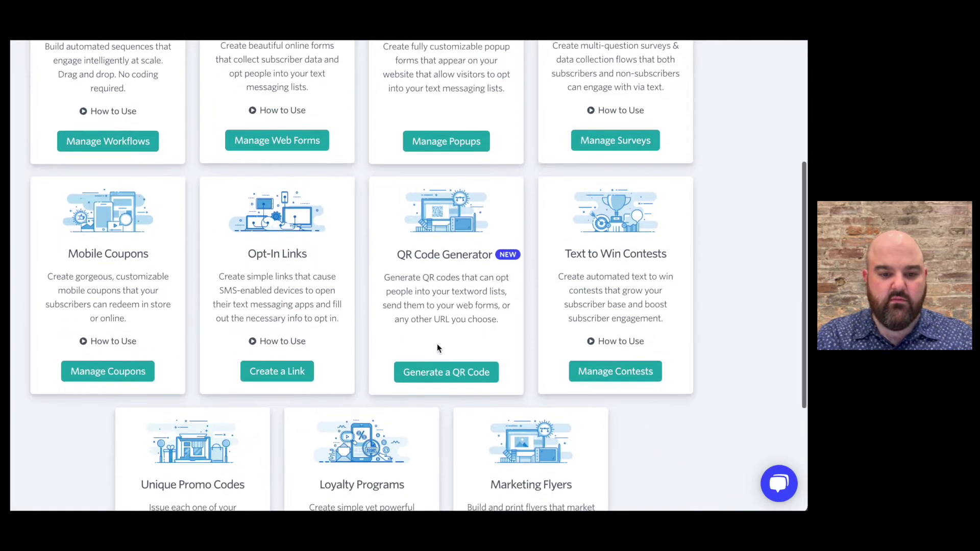
scroll(437, 347, "down", 2)
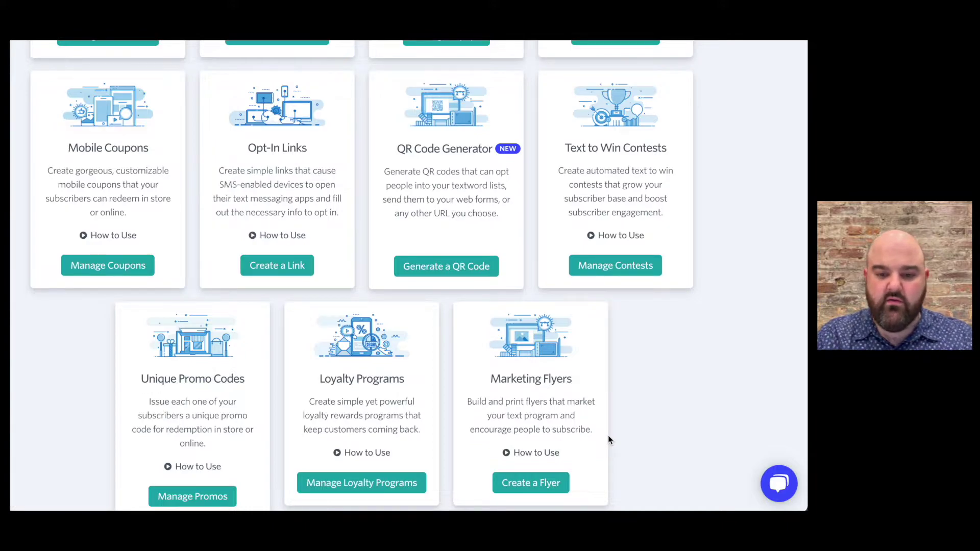
scroll(610, 440, "up", 1)
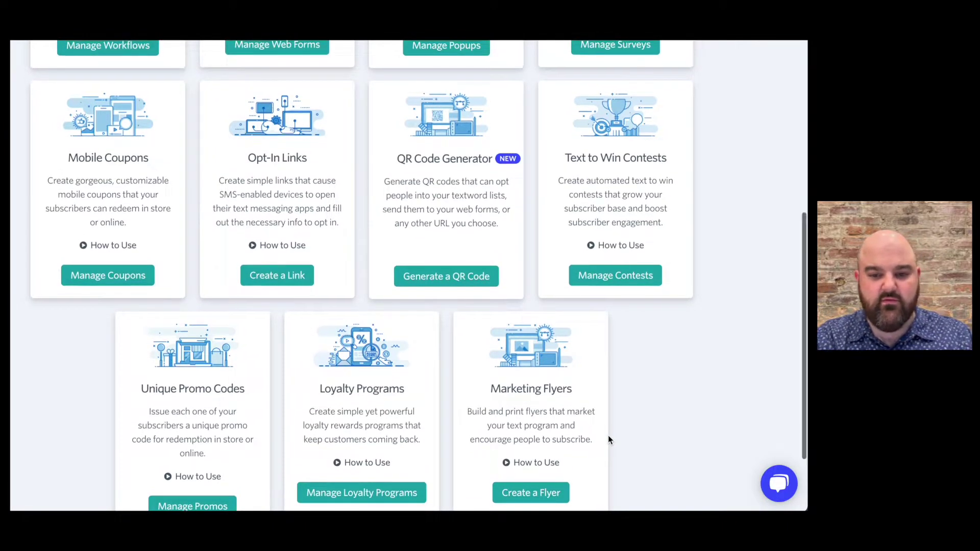
scroll(609, 437, "up", 1)
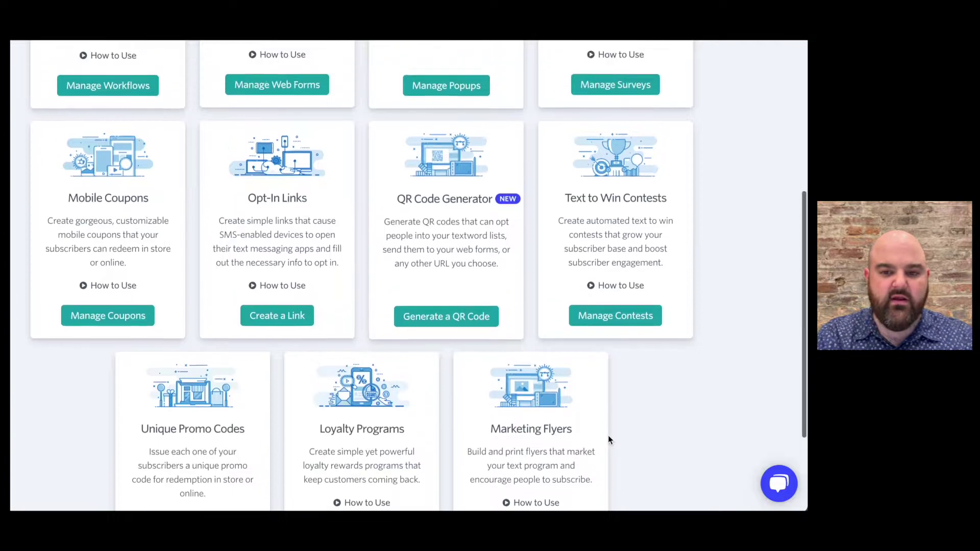
scroll(608, 438, "up", 5)
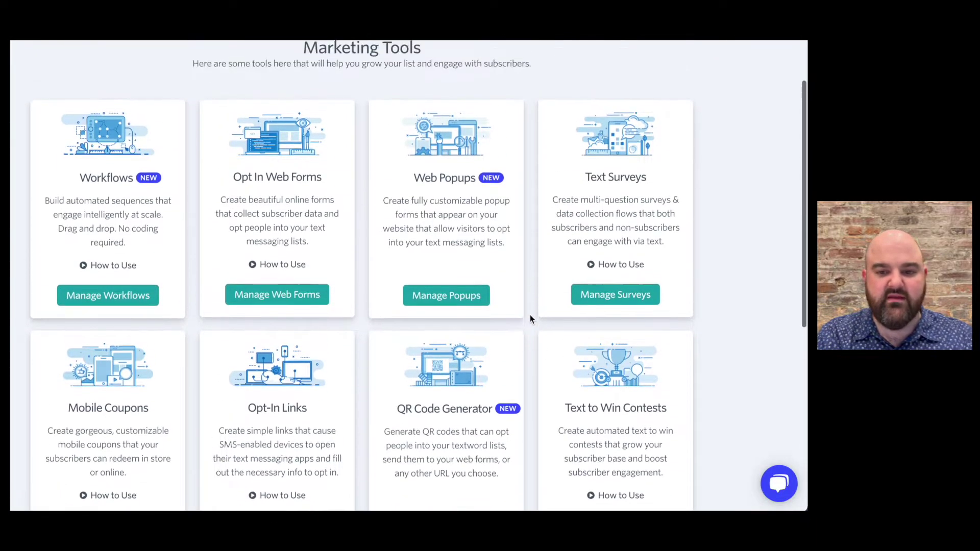
scroll(530, 319, "up", 1)
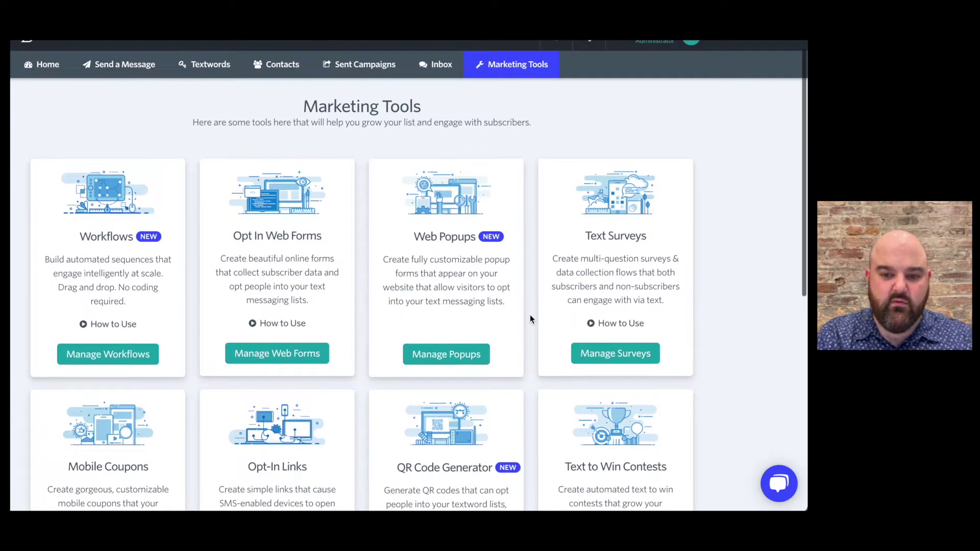
Create a new opt-in web form named 'Jot Opt in'.
left_click(309, 353)
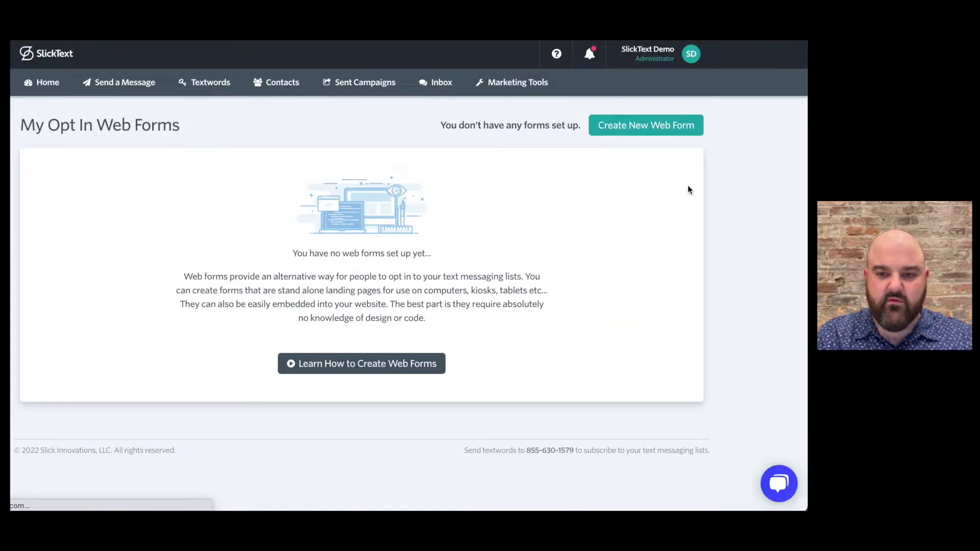
left_click(663, 134)
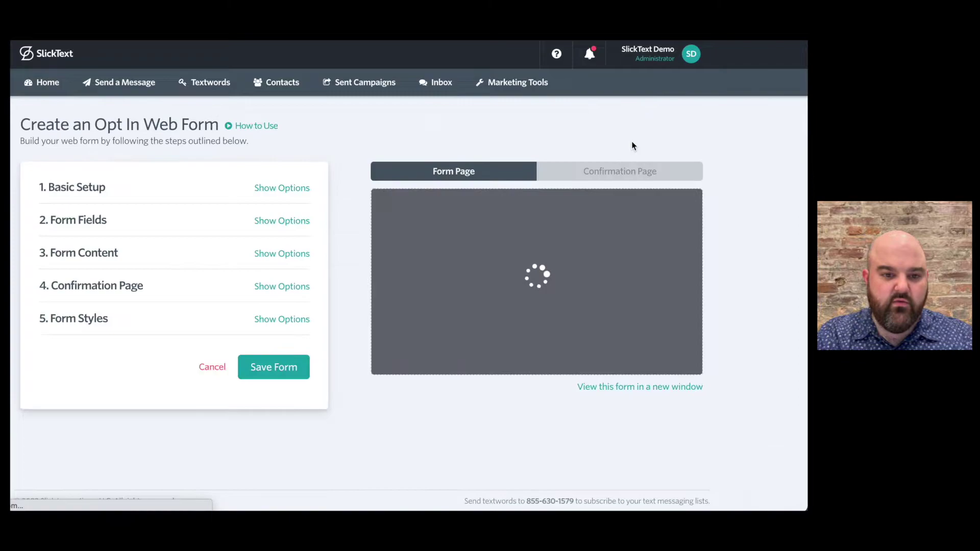
left_click(296, 189)
left_click(152, 242)
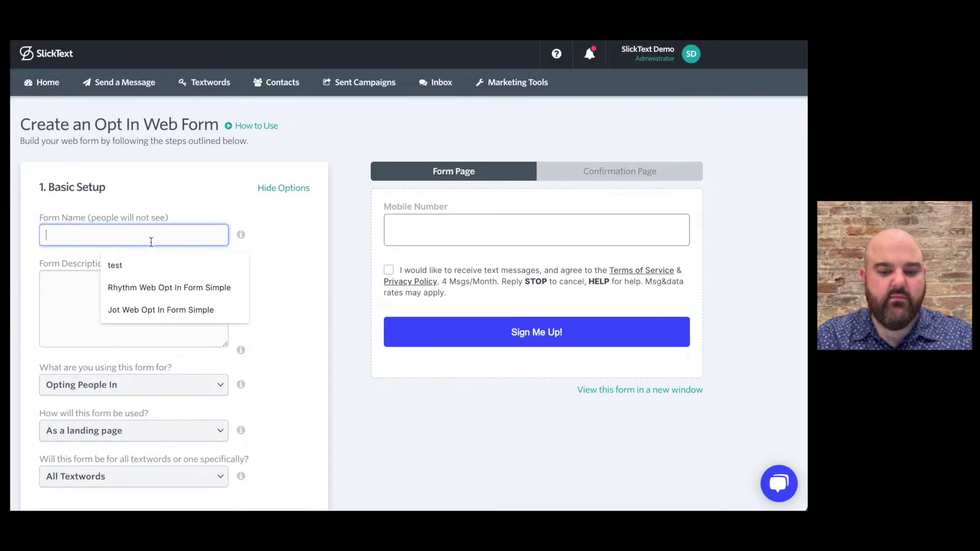
type("Jot")
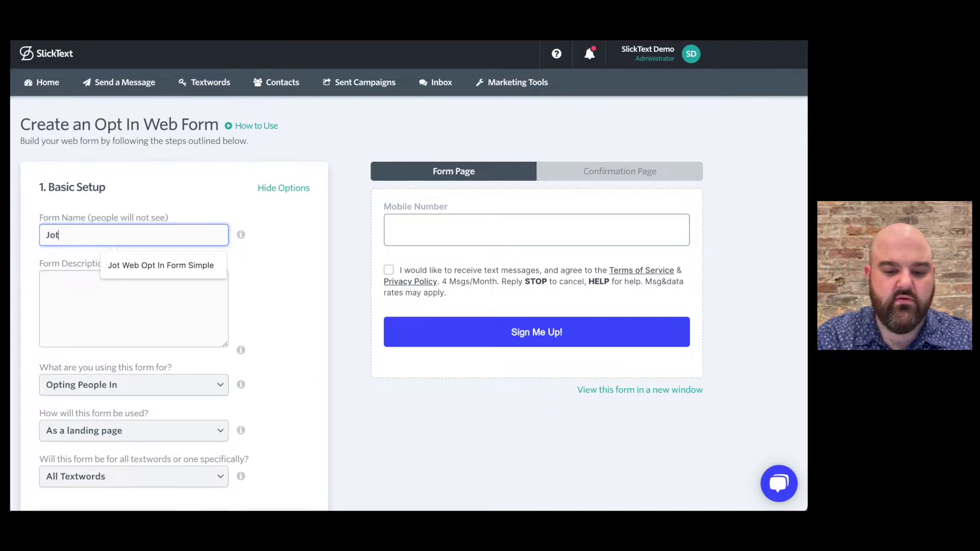
type(" Opt in")
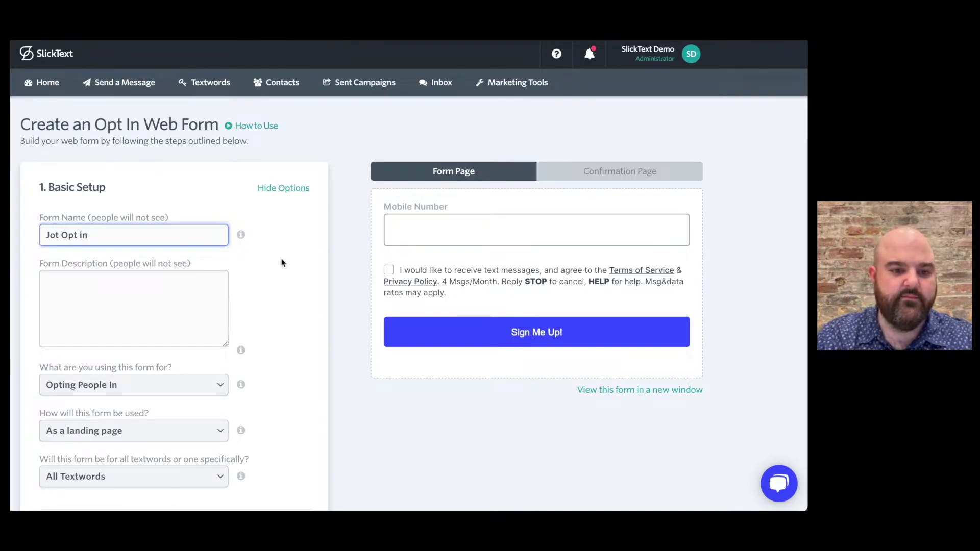
left_click(281, 260)
Restrict the form to the single textword fun and tick the preview's consent box.
scroll(281, 260, "down", 2)
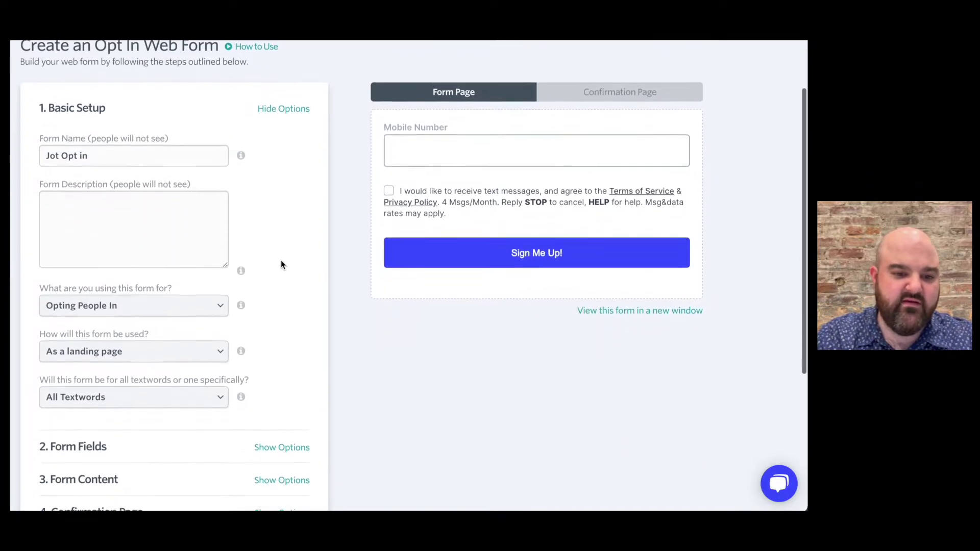
scroll(282, 261, "down", 1)
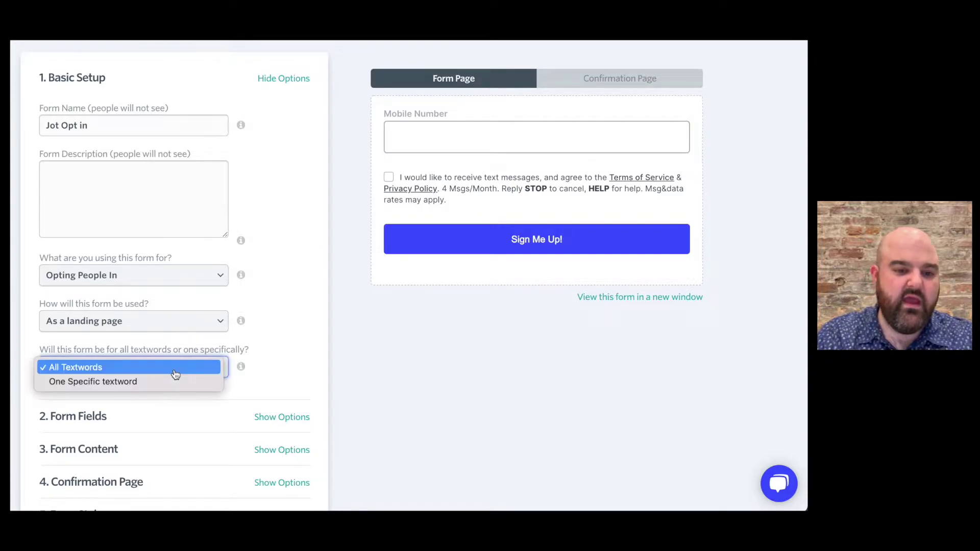
left_click(171, 381)
left_click(155, 413)
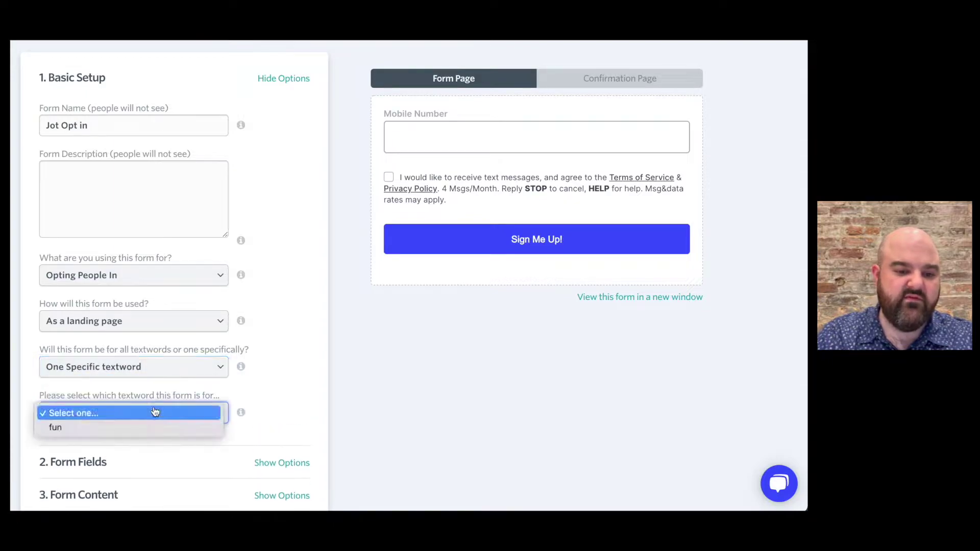
left_click(149, 427)
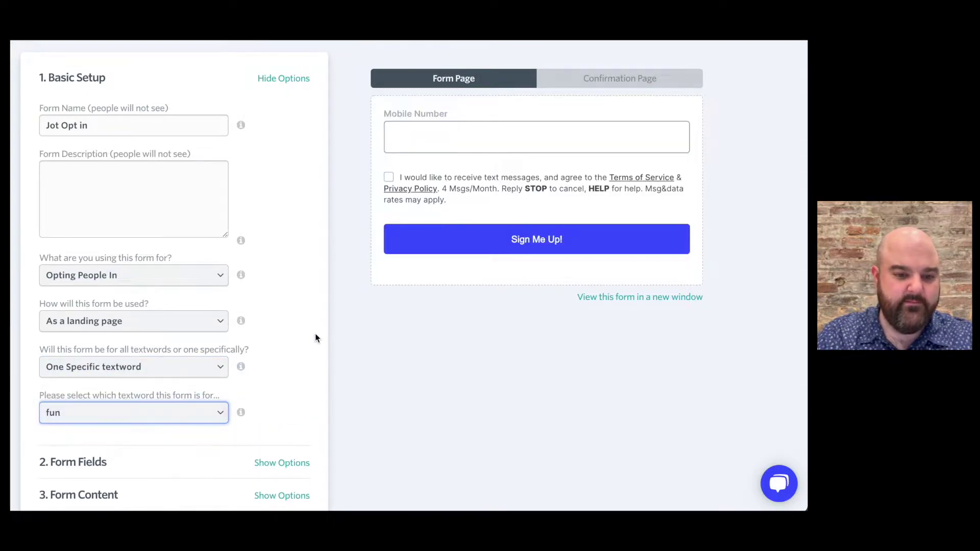
scroll(315, 333, "down", 3)
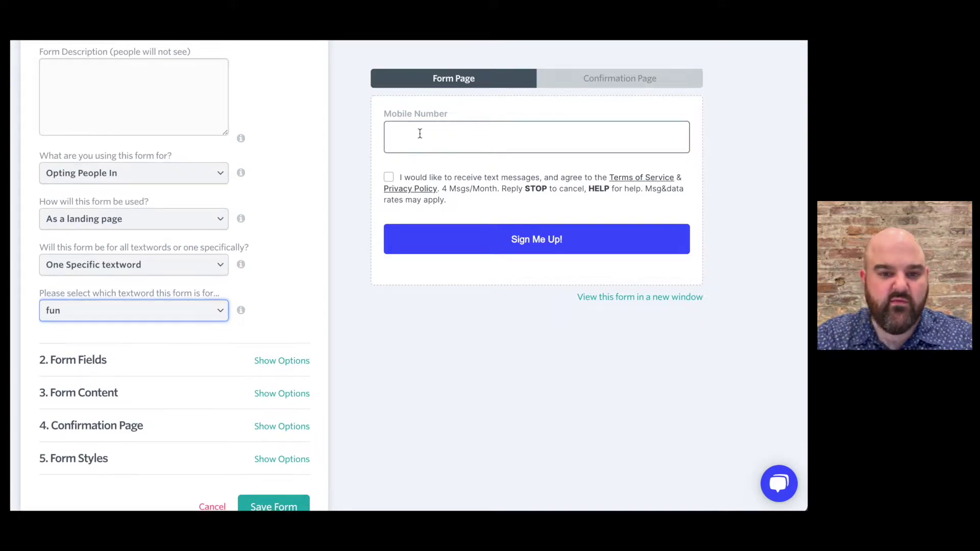
left_click(389, 177)
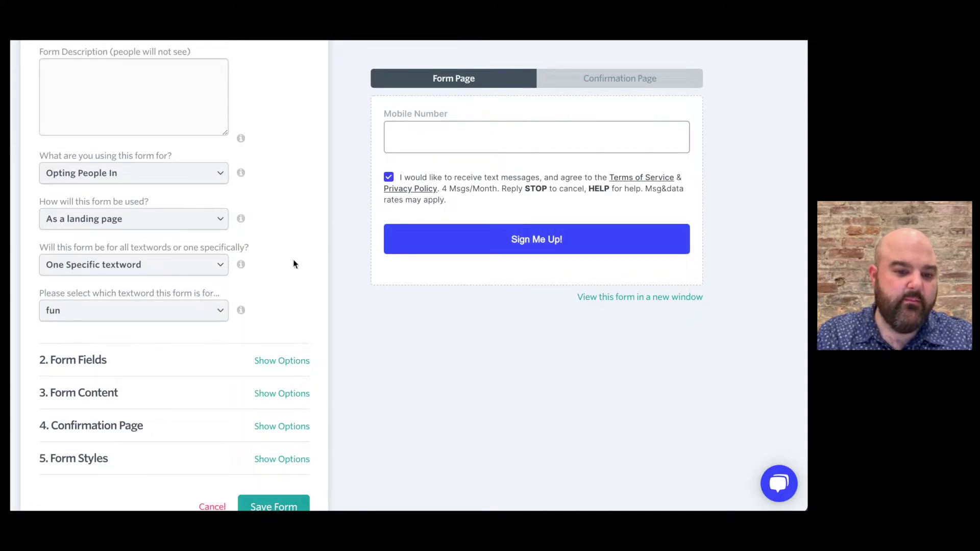
Add First Name and Last Name fields to the web form.
scroll(286, 337, "down", 1)
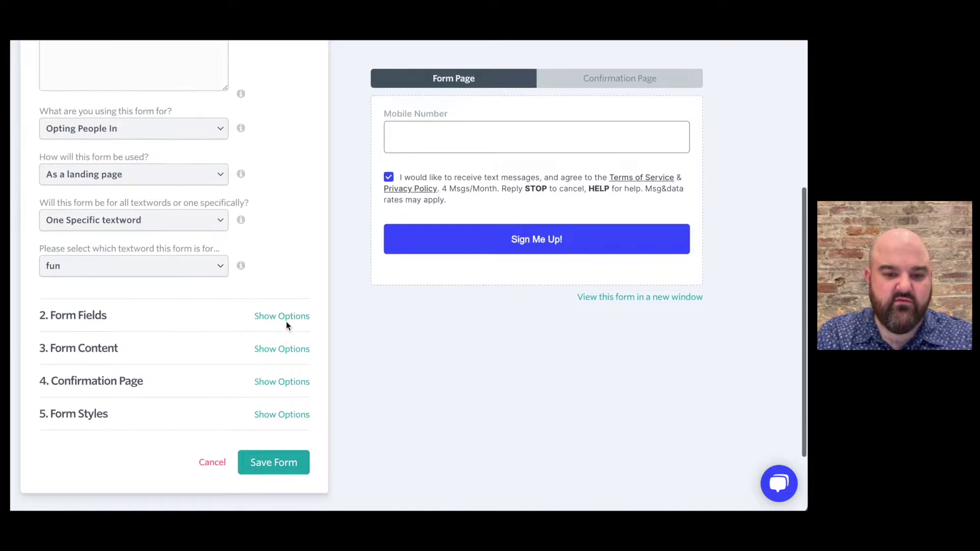
left_click(285, 317)
scroll(214, 326, "down", 3)
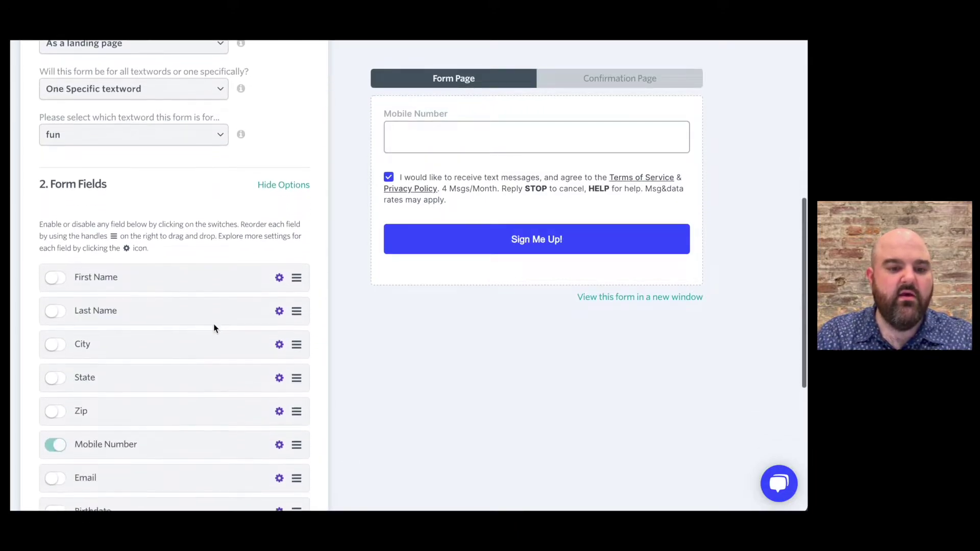
left_click(55, 273)
left_click(55, 306)
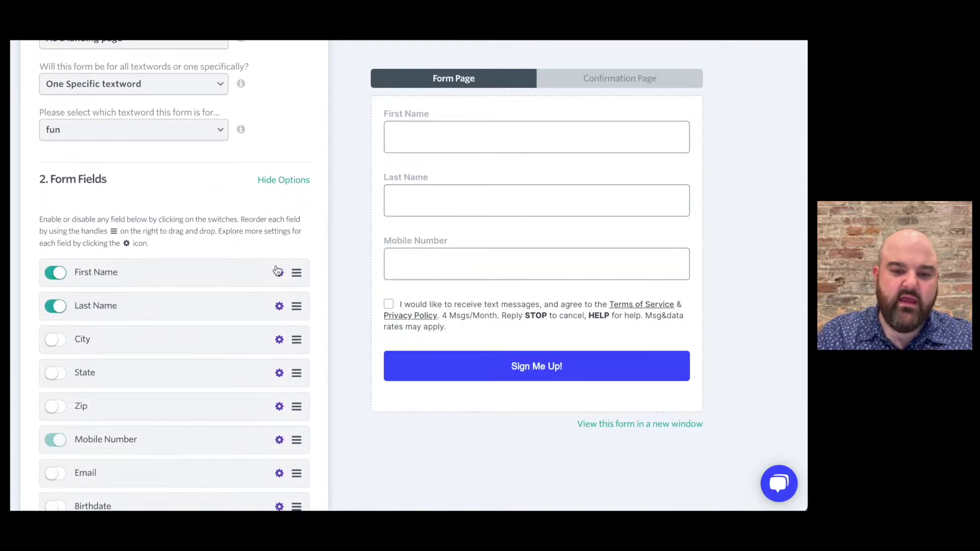
Set both the First Name and Last Name fields to Required: Yes.
left_click(279, 273)
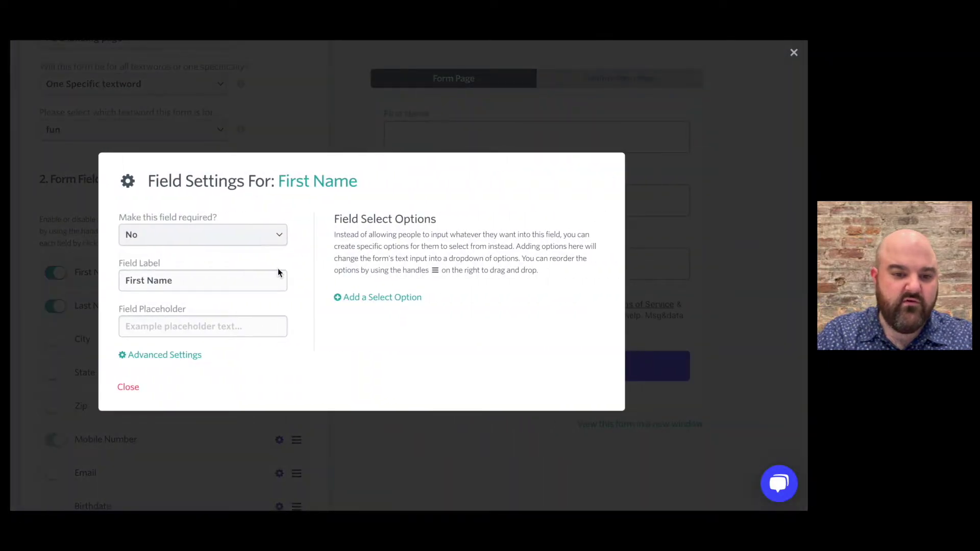
left_click(265, 243)
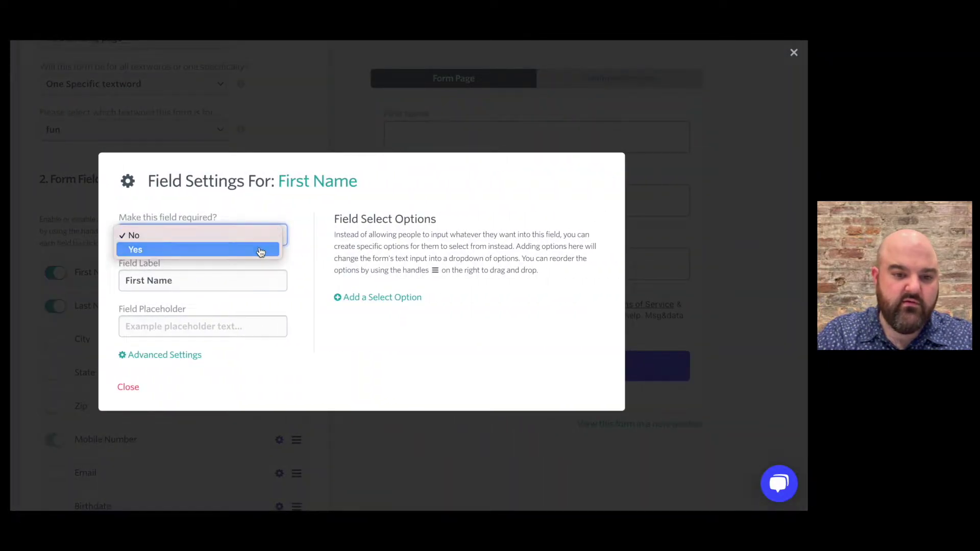
left_click(260, 250)
left_click(129, 388)
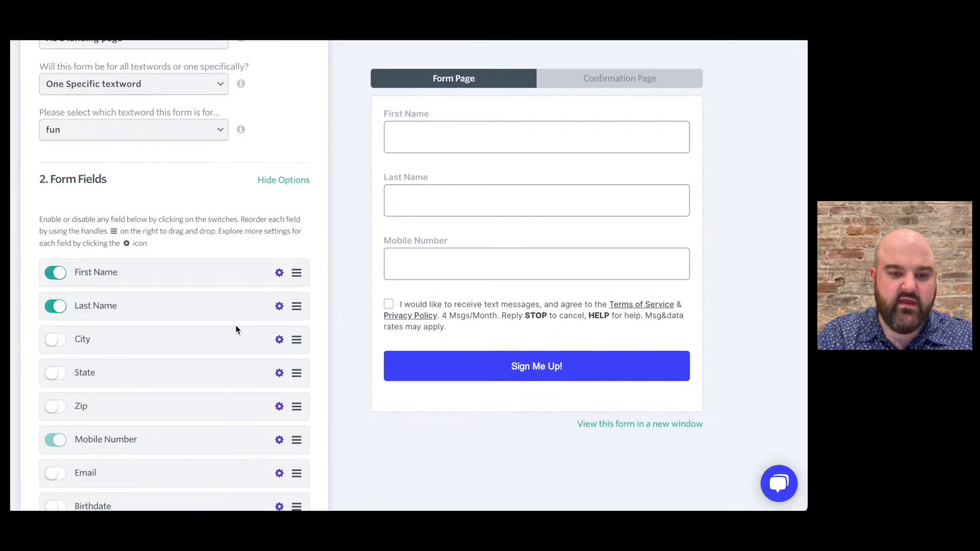
left_click(280, 307)
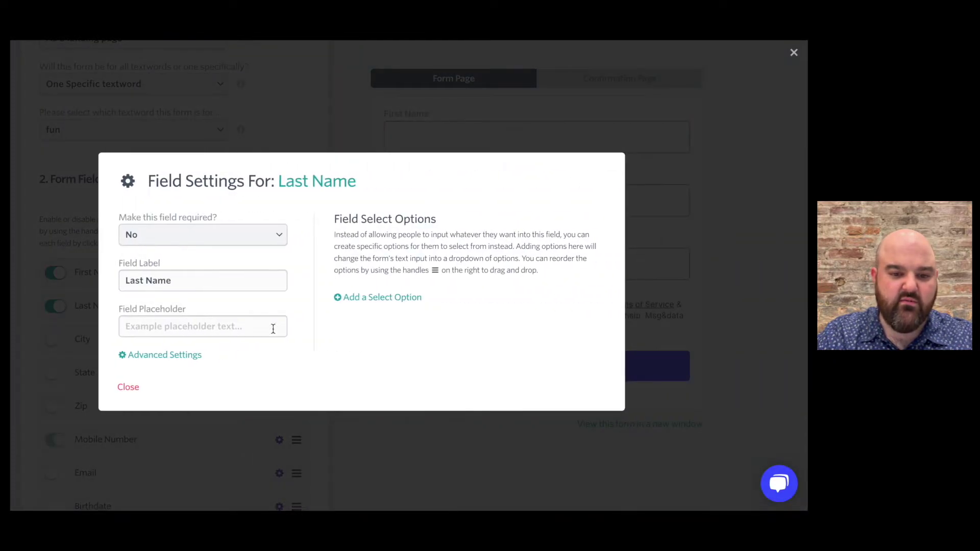
left_click(238, 241)
left_click(231, 250)
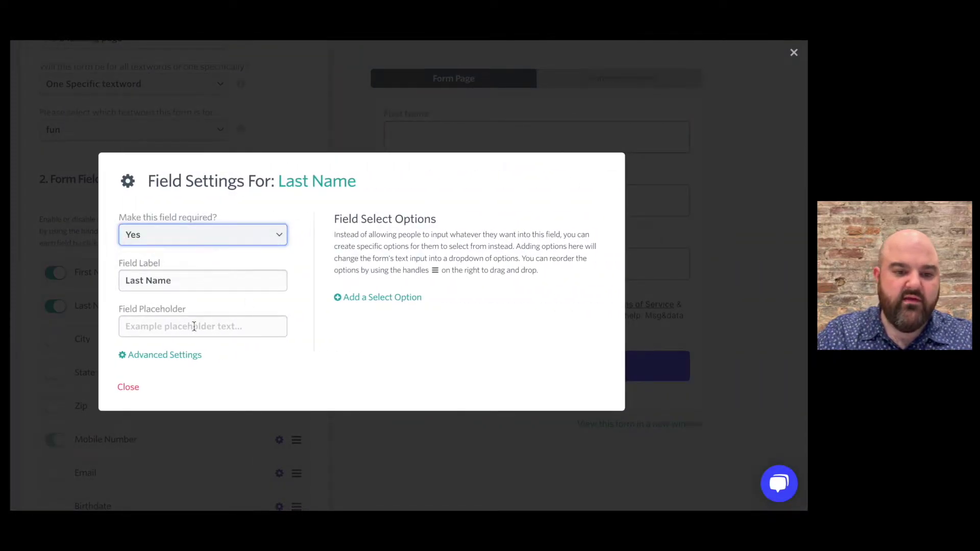
left_click(132, 390)
Confirm Extended Length Messaging is on, then go to the My Textwords list.
scroll(313, 301, "down", 3)
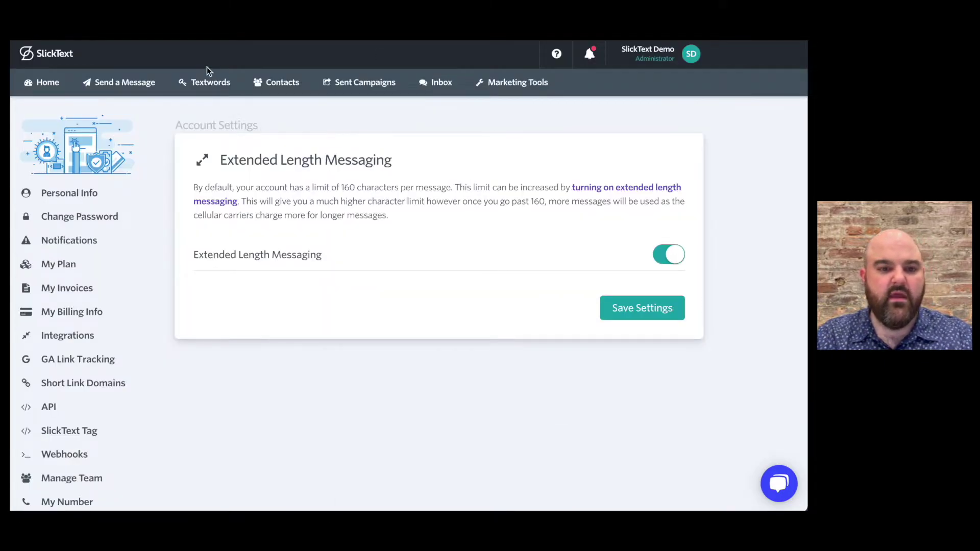
left_click(194, 82)
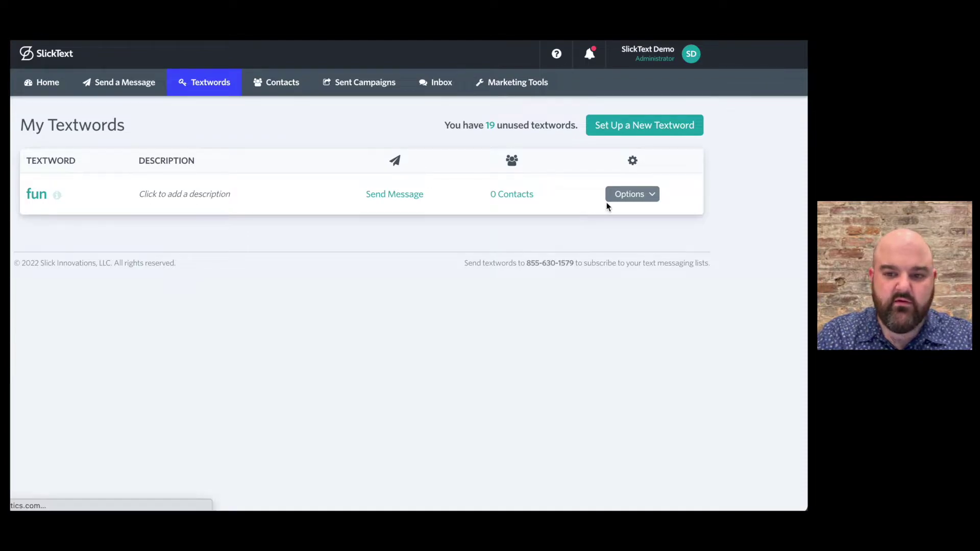
Open Custom Fields in the fun textword's settings and begin a new custom field.
left_click(624, 195)
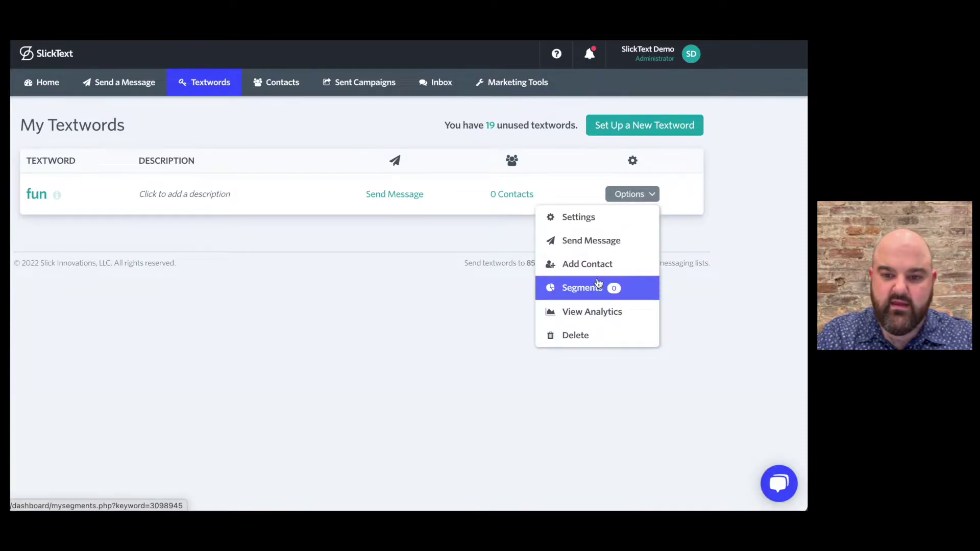
left_click(598, 223)
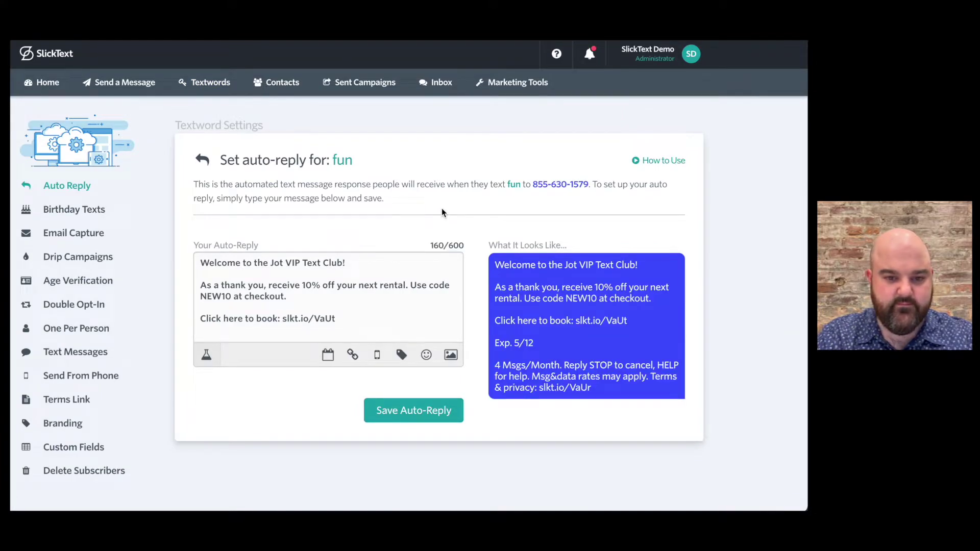
scroll(442, 213, "down", 2)
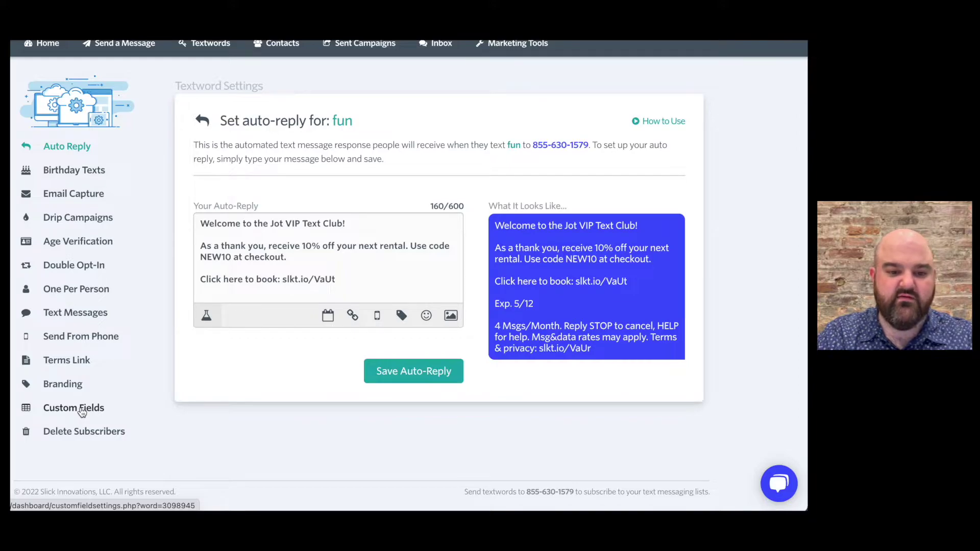
left_click(81, 411)
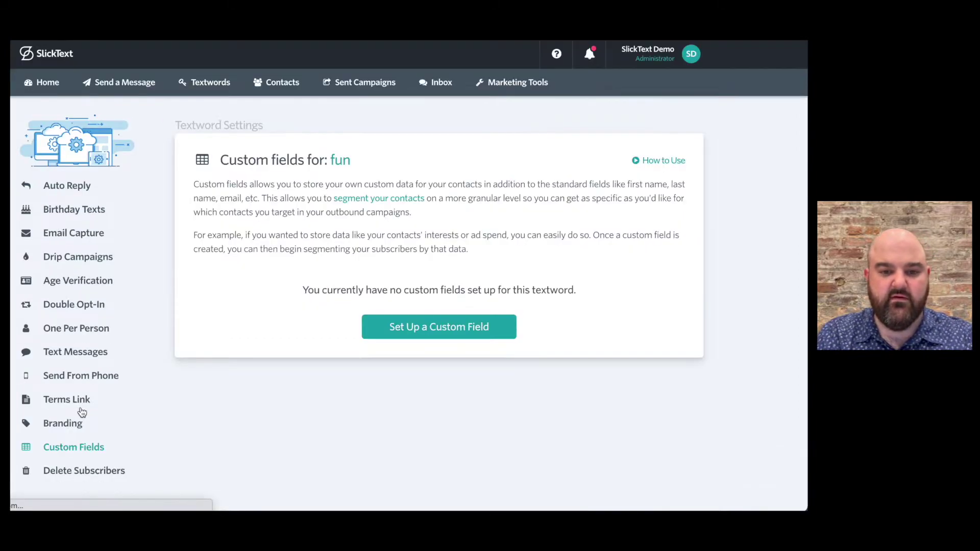
left_click(399, 333)
left_click(503, 247)
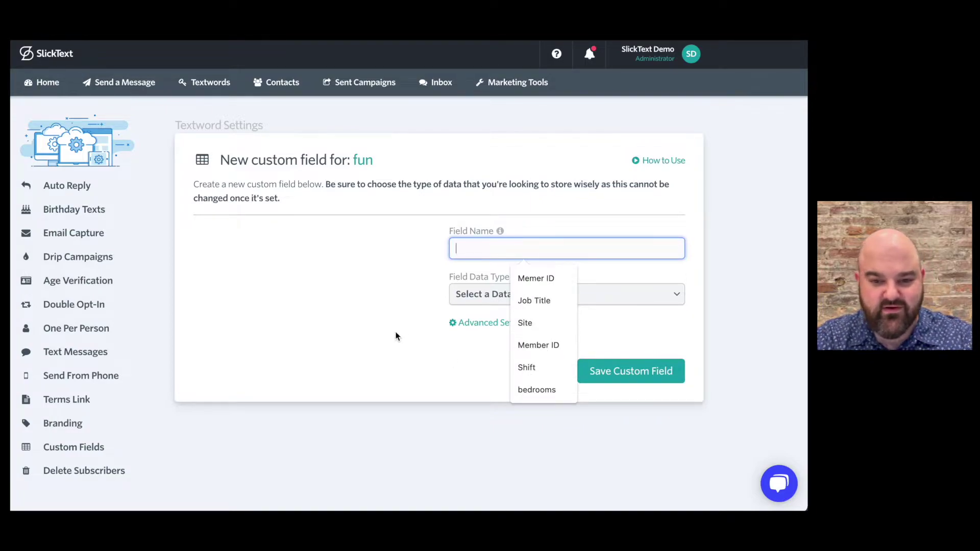
left_click(434, 360)
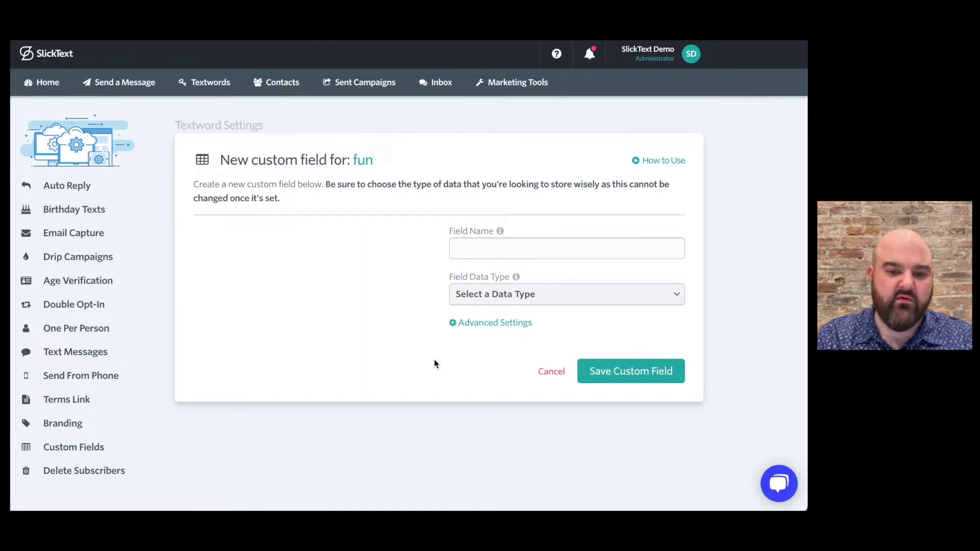
Open the fun textword's settings, then head to the Marketing Tools overview.
left_click(220, 81)
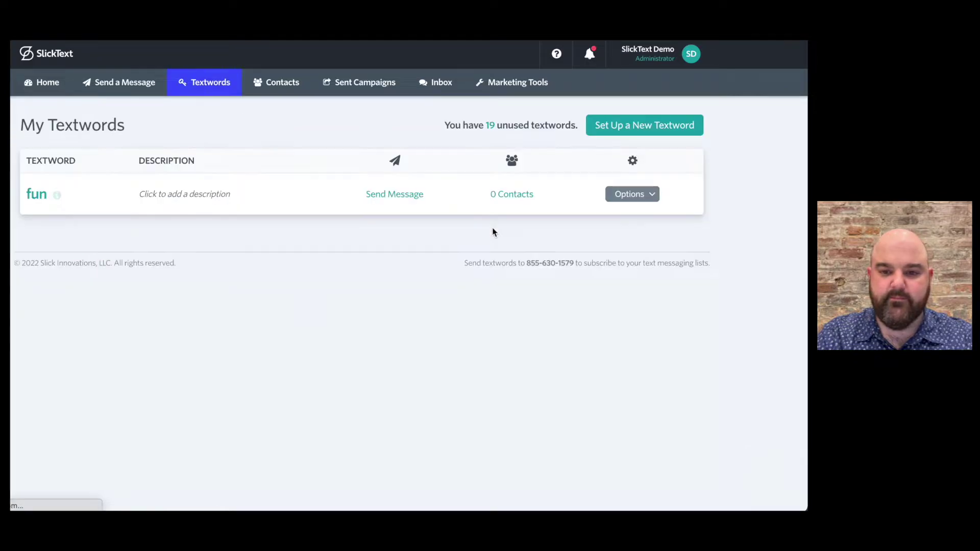
left_click(633, 194)
left_click(627, 217)
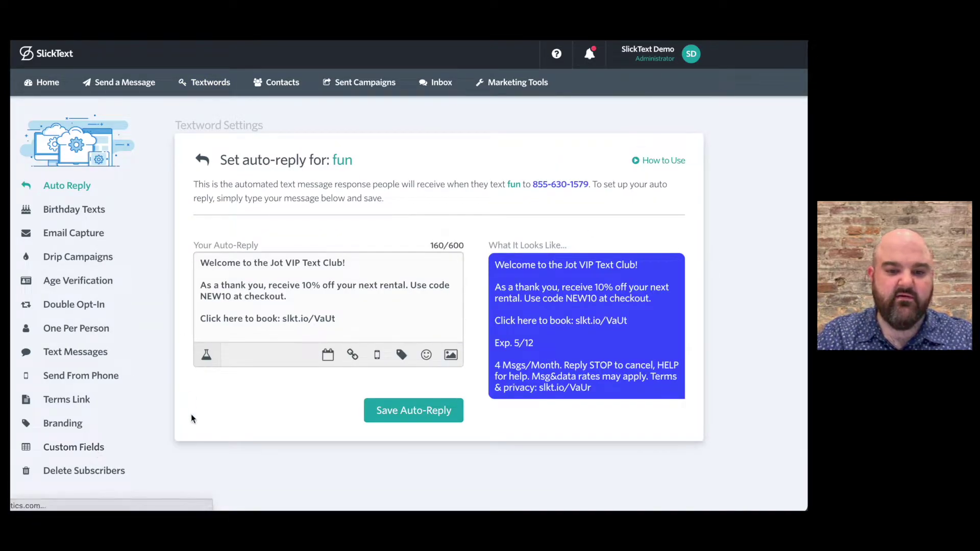
left_click(521, 84)
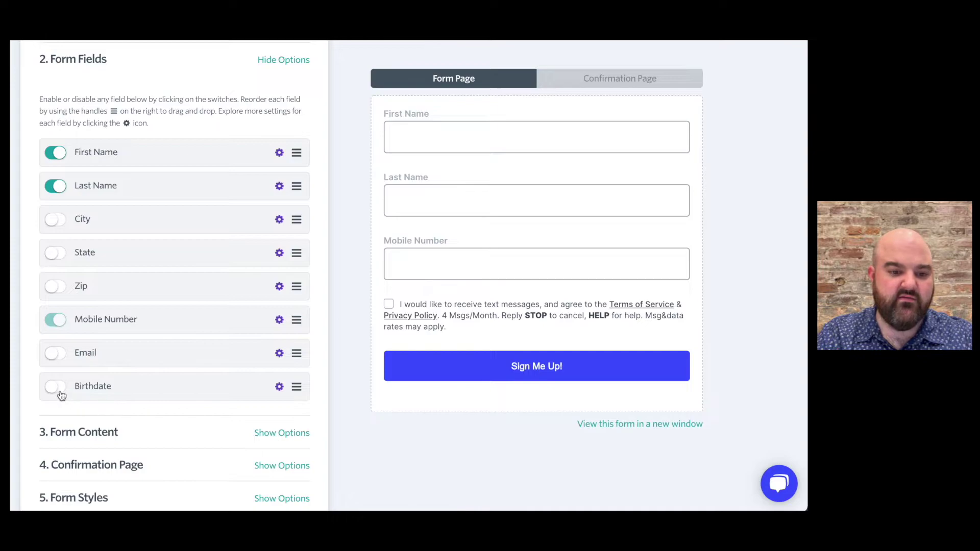
Expand the Jot Opt in form's Form Content and Confirmation Page options for review.
scroll(110, 397, "down", 3)
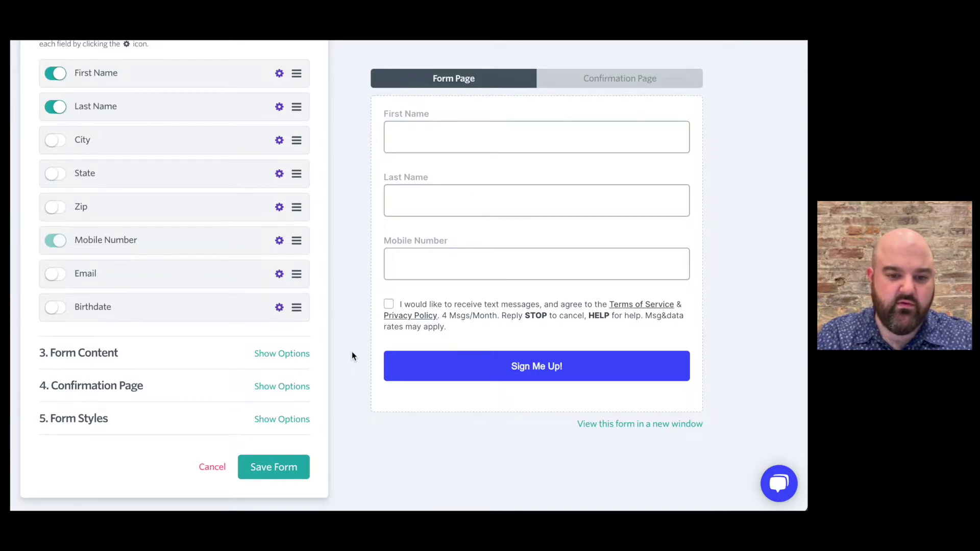
scroll(352, 356, "up", 10)
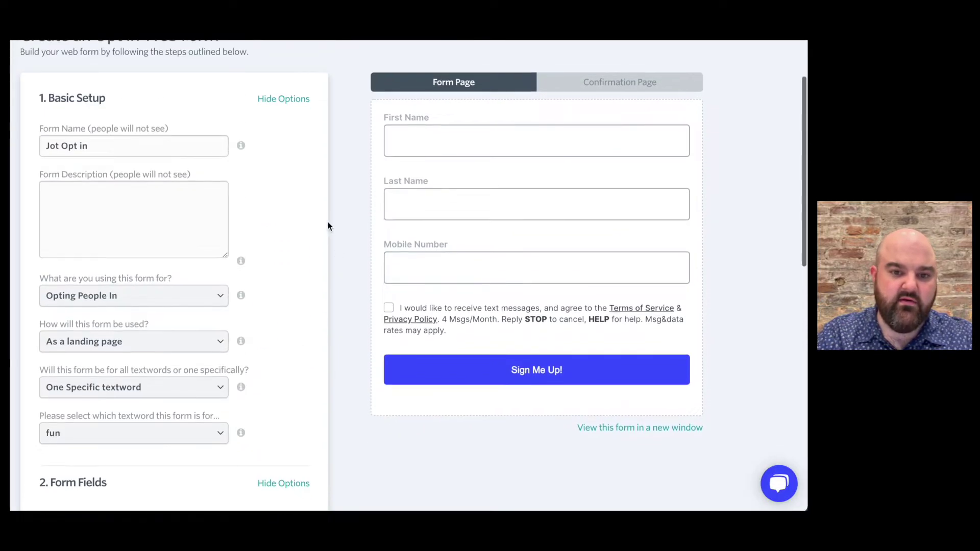
scroll(357, 235, "down", 10)
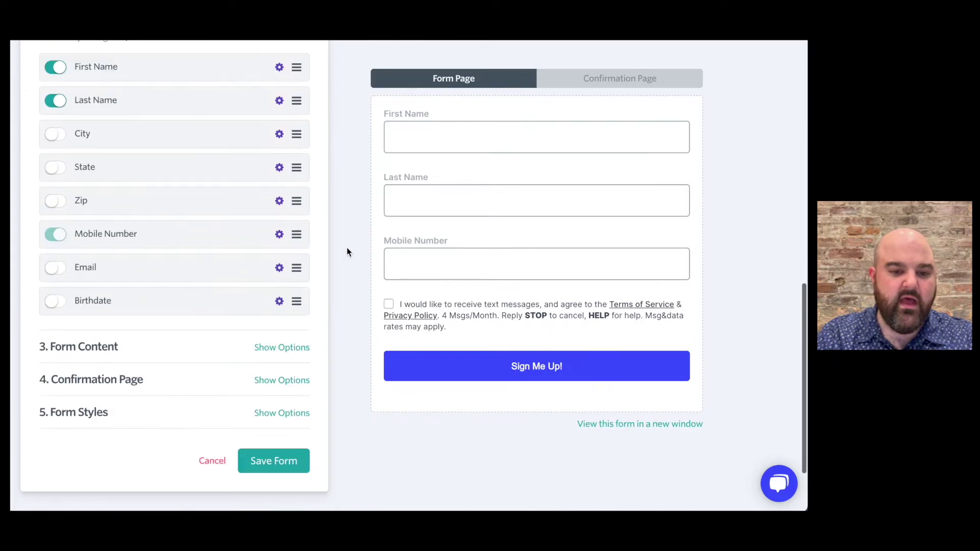
left_click(286, 348)
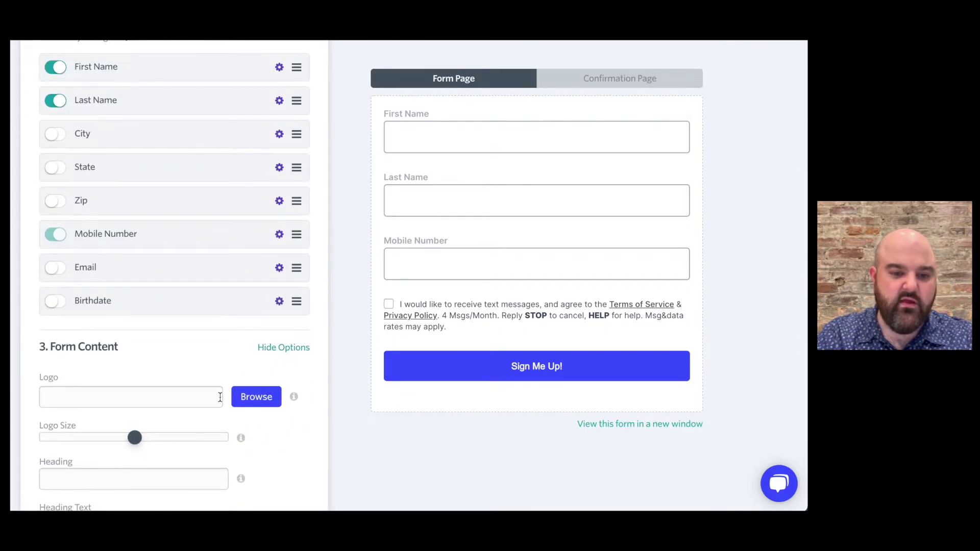
scroll(220, 401, "down", 2)
scroll(221, 402, "down", 3)
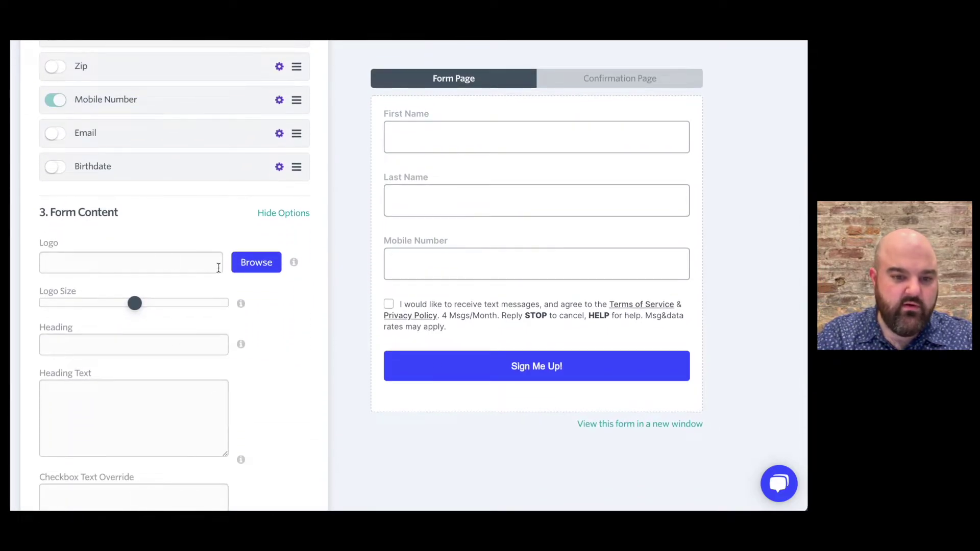
scroll(210, 275, "down", 2)
scroll(183, 319, "down", 5)
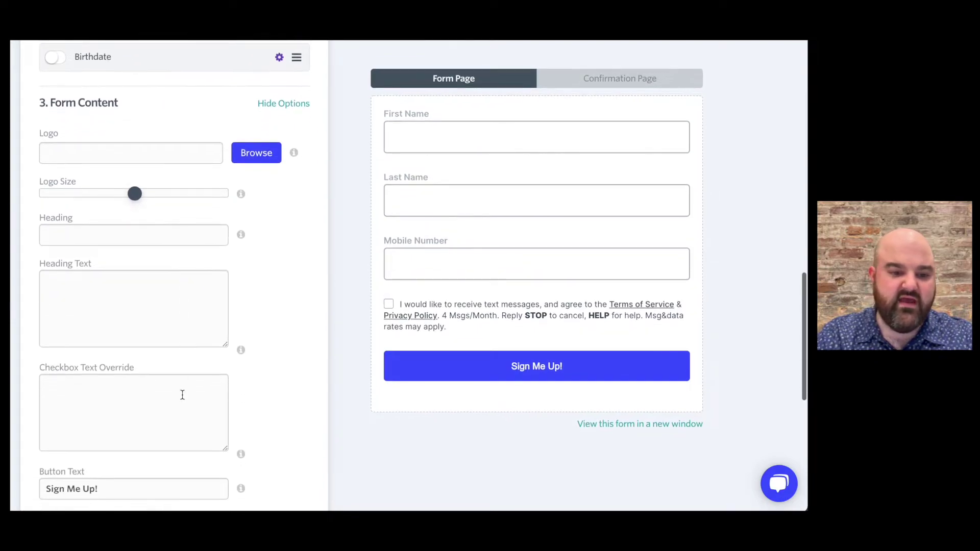
scroll(182, 410, "down", 8)
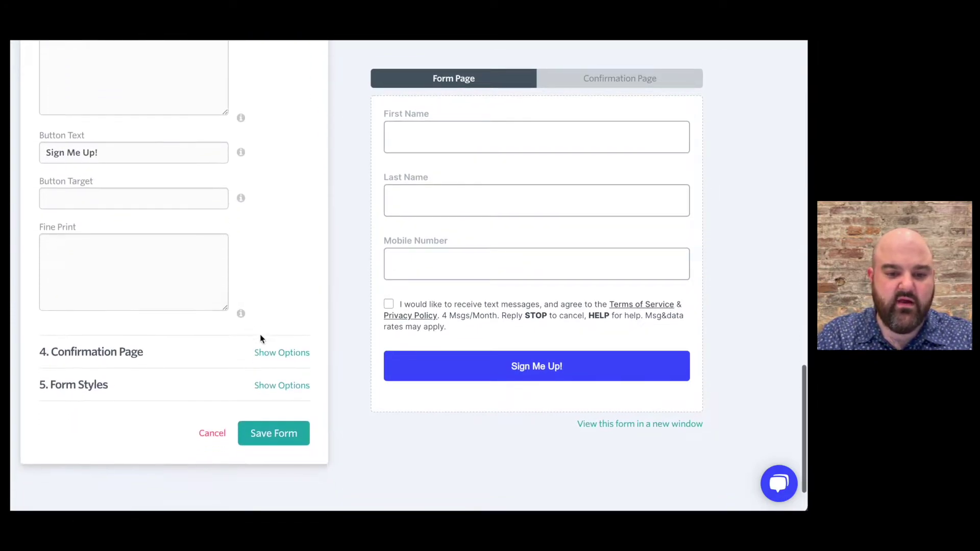
left_click(267, 358)
scroll(219, 370, "down", 5)
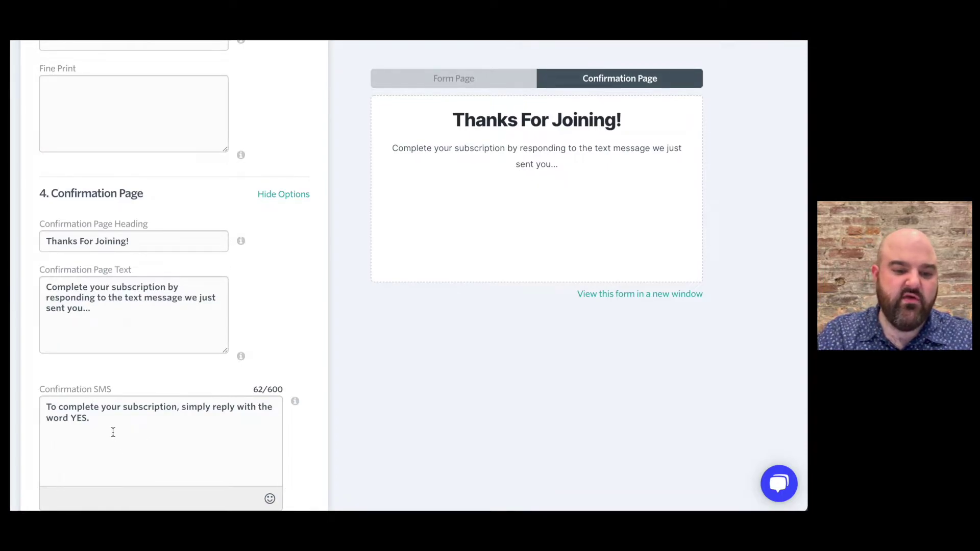
Check the confirmation SMS text and save the Jot Opt in form, creating slkt.io/VaUX.
left_click_drag(113, 432, 41, 413)
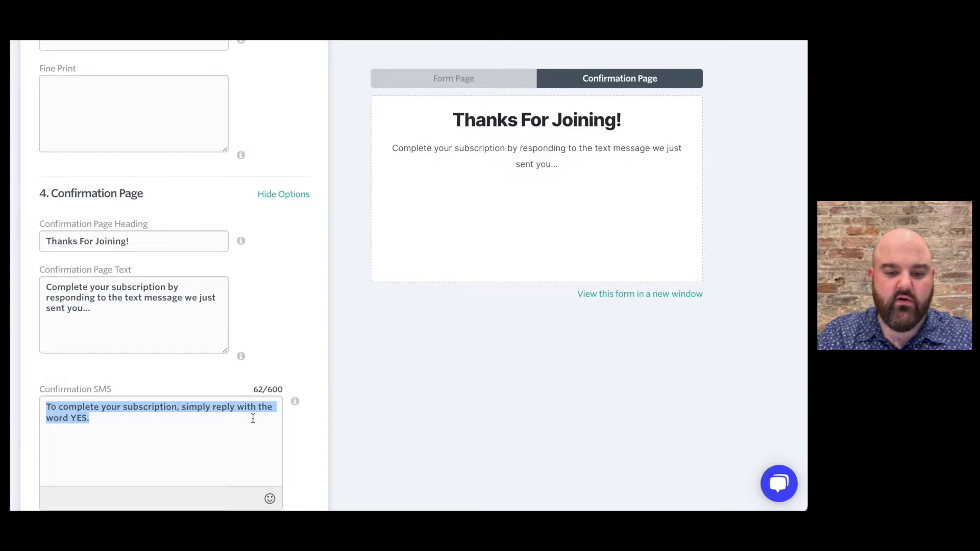
left_click(315, 417)
scroll(315, 388, "down", 4)
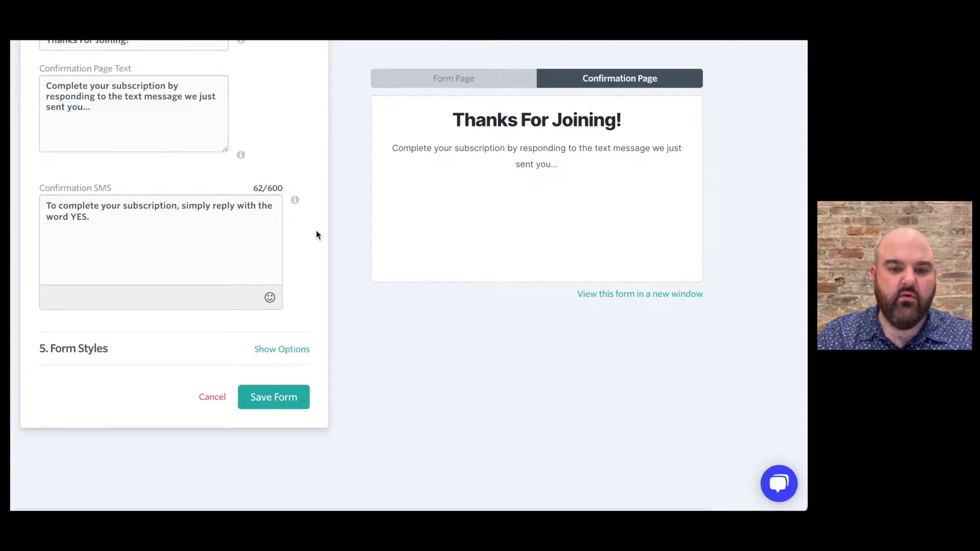
scroll(316, 235, "down", 1)
scroll(316, 235, "down", 1)
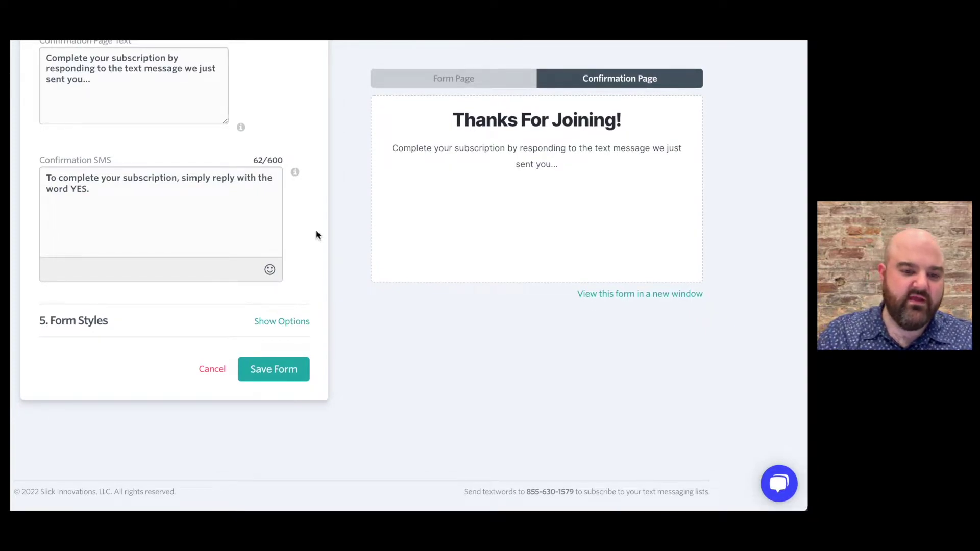
left_click(273, 373)
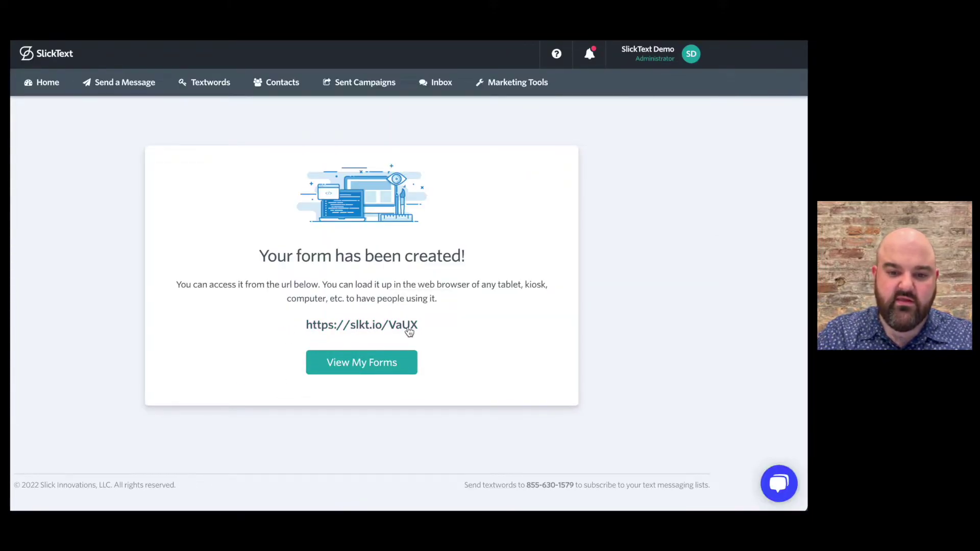
Check Jot Opt in in the opt-in web forms list, then return to Marketing Tools.
left_click(503, 84)
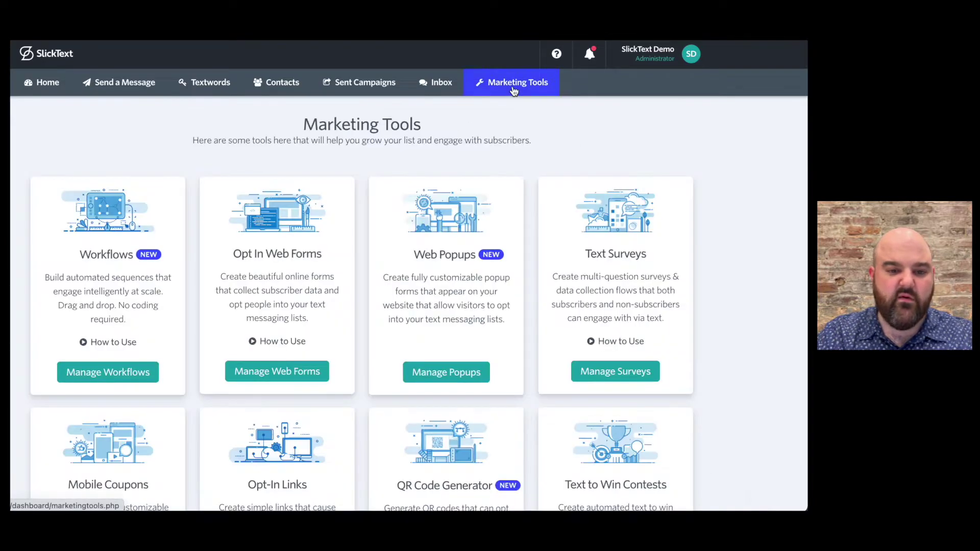
left_click(276, 374)
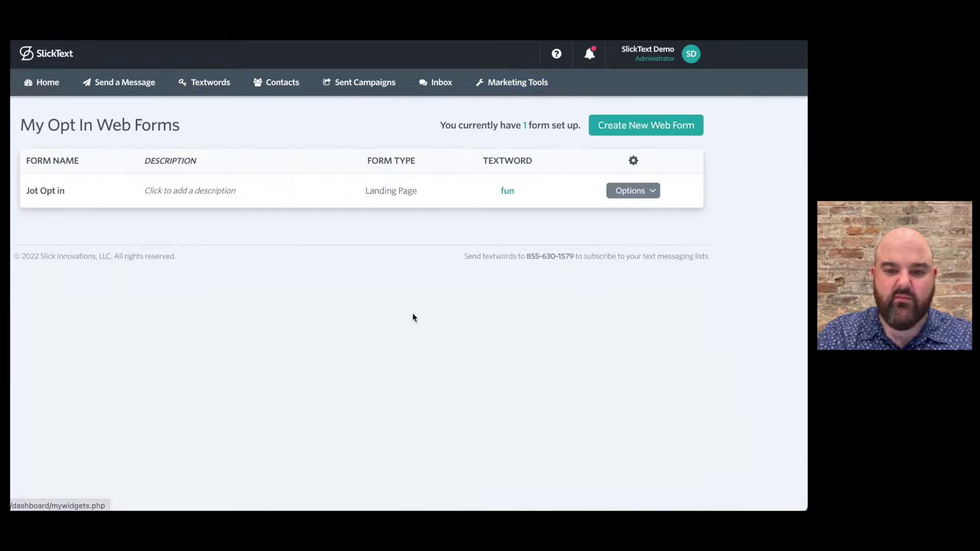
left_click(632, 191)
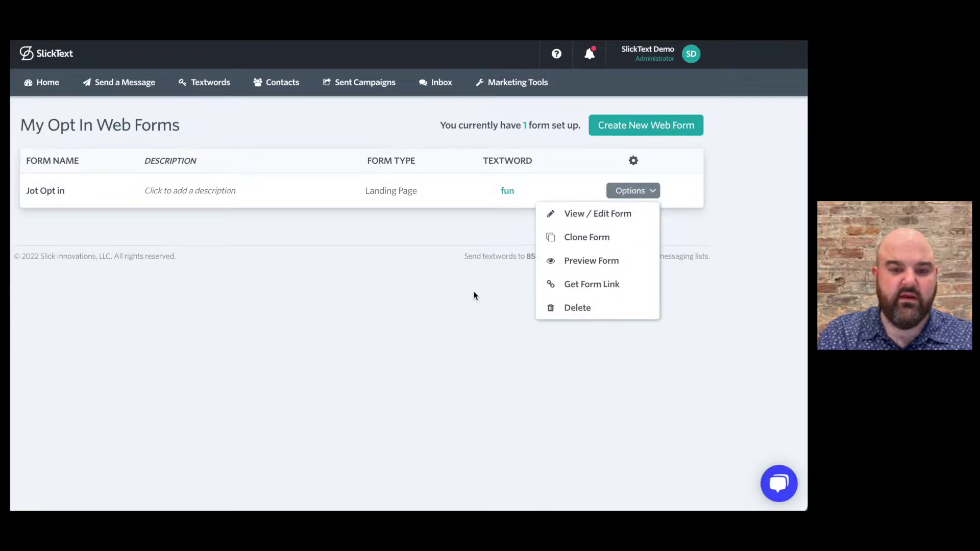
left_click(447, 298)
key("alt+Left")
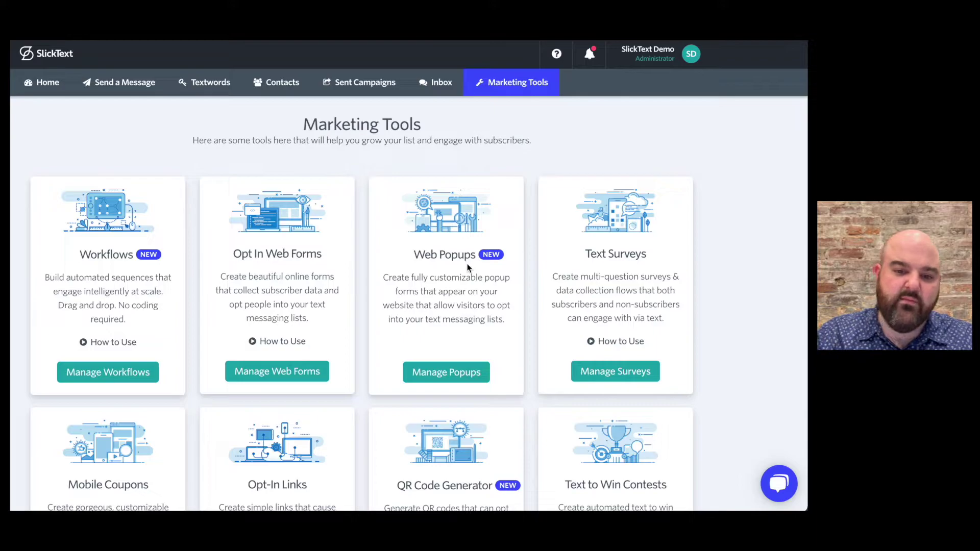
left_click(466, 372)
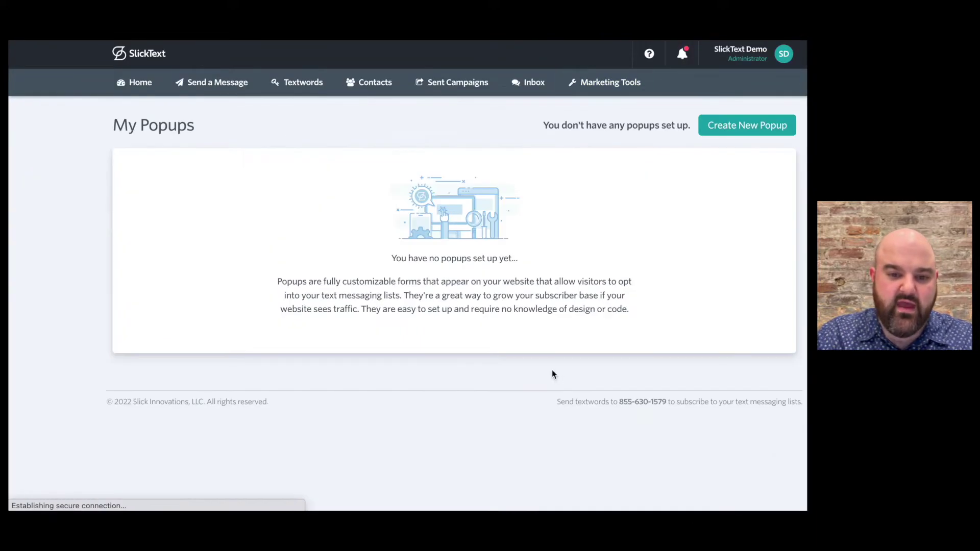
left_click(755, 135)
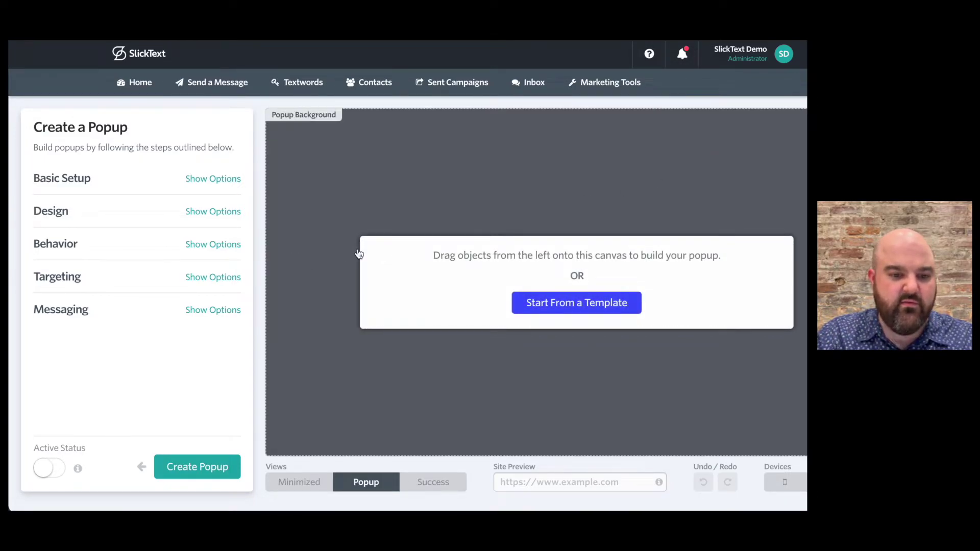
left_click(600, 310)
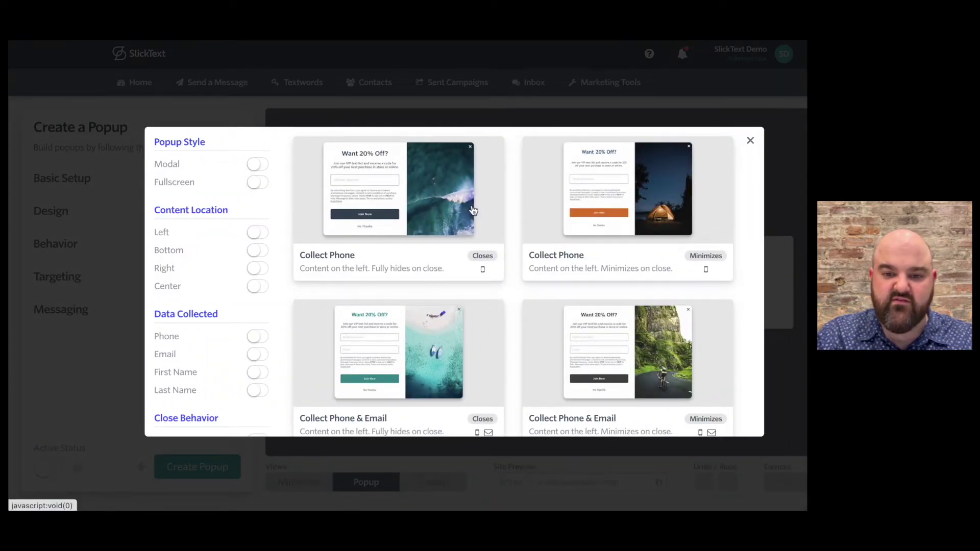
left_click(751, 142)
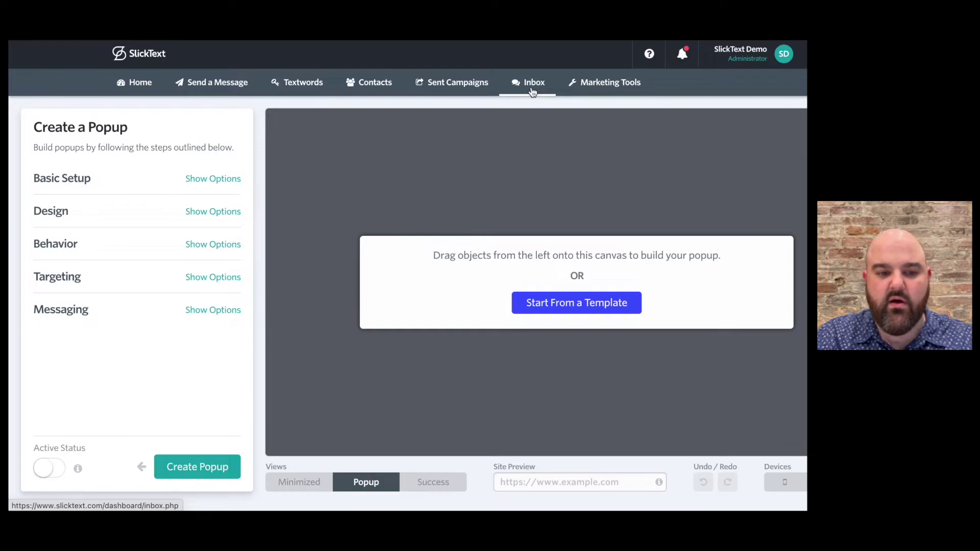
left_click(600, 83)
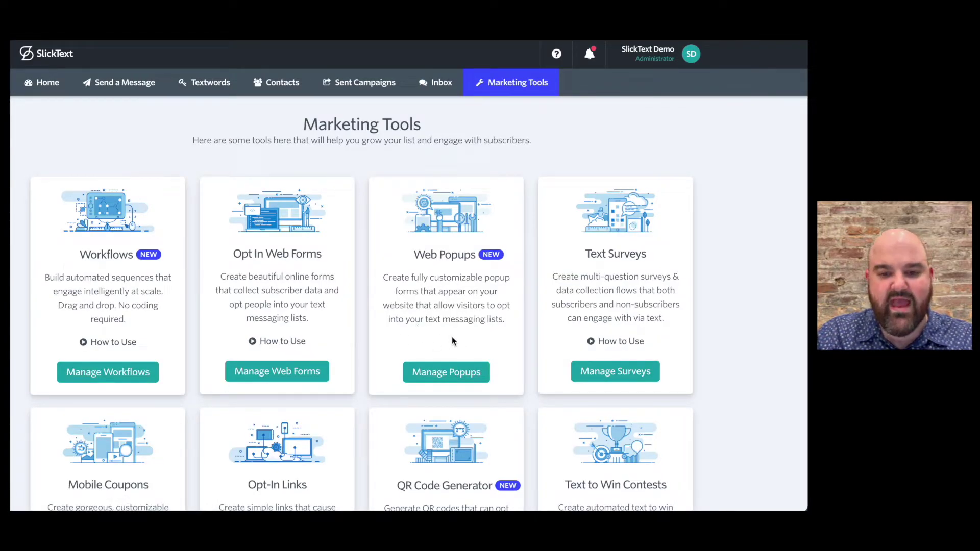
Create a new survey, expand Basic Setup and Survey Questions, and start adding a question.
scroll(531, 324, "down", 2)
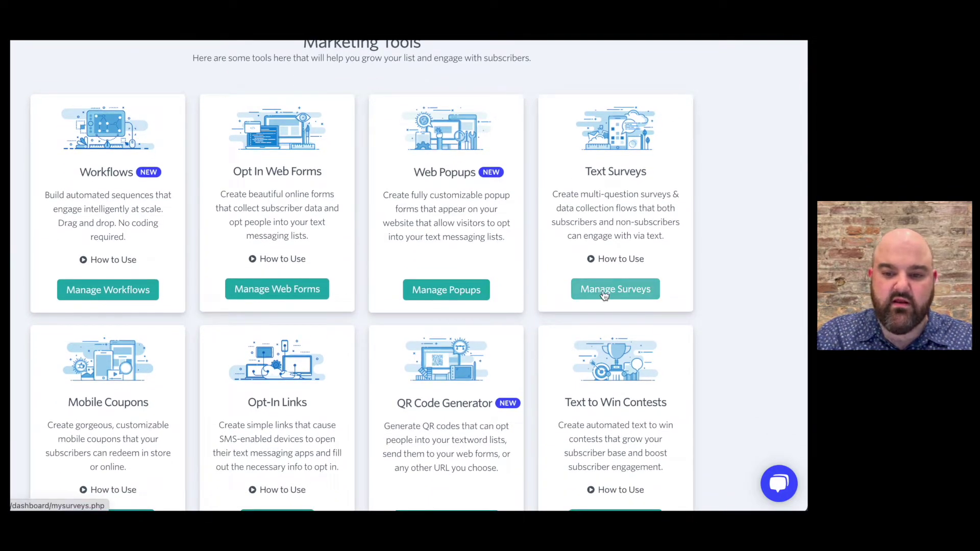
left_click(604, 295)
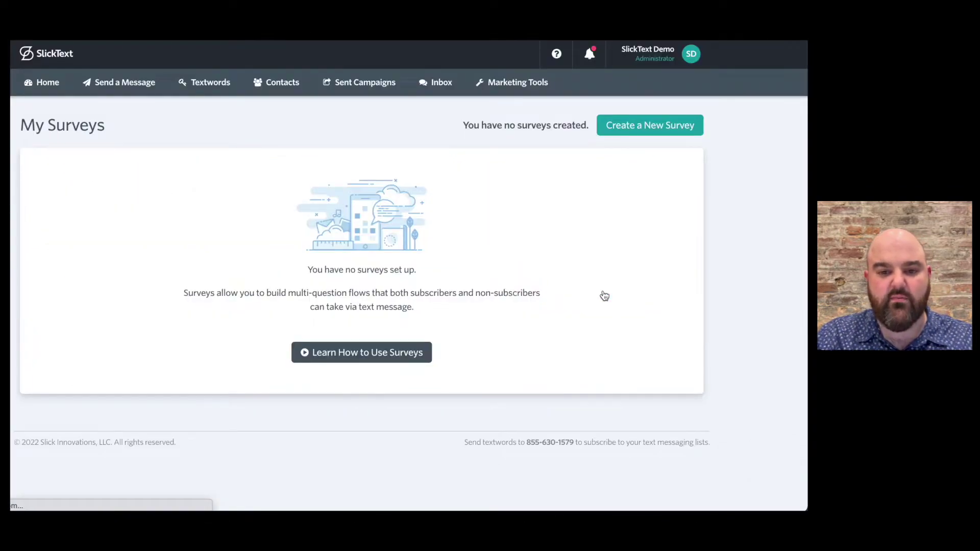
left_click(644, 134)
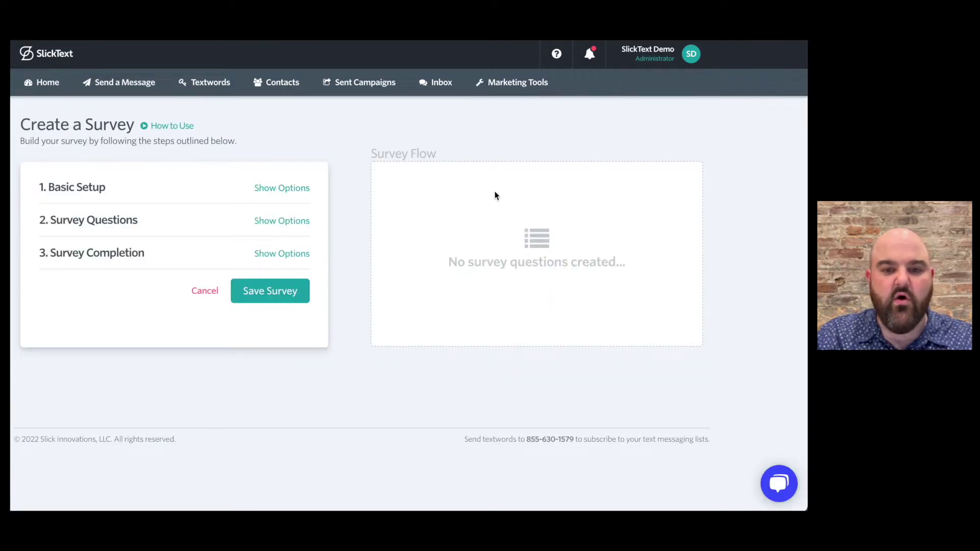
left_click(283, 188)
scroll(272, 273, "down", 6)
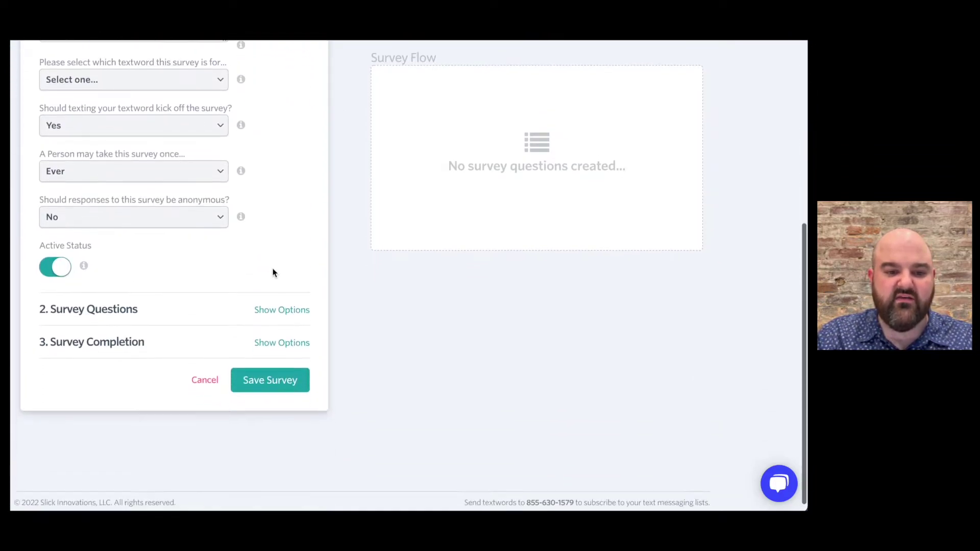
left_click(303, 310)
scroll(303, 311, "down", 1)
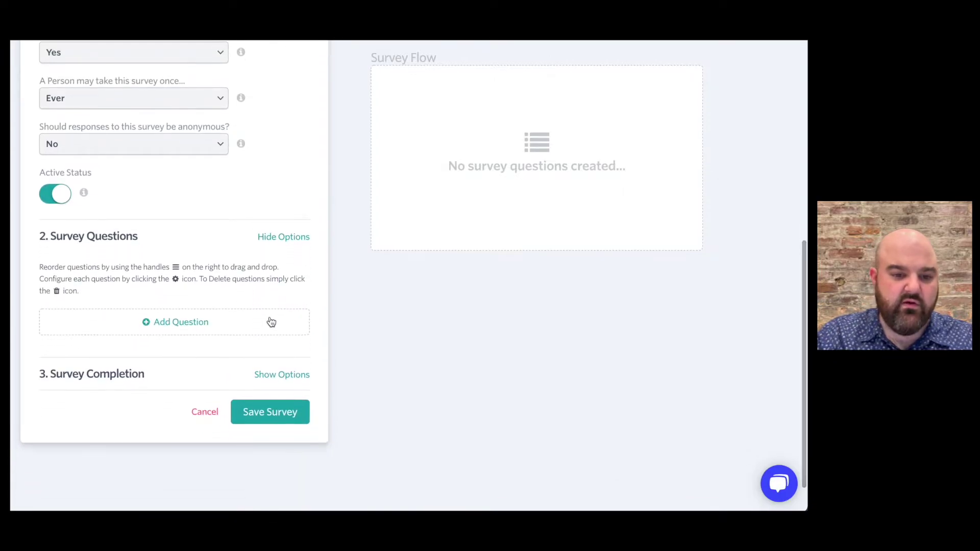
left_click(176, 320)
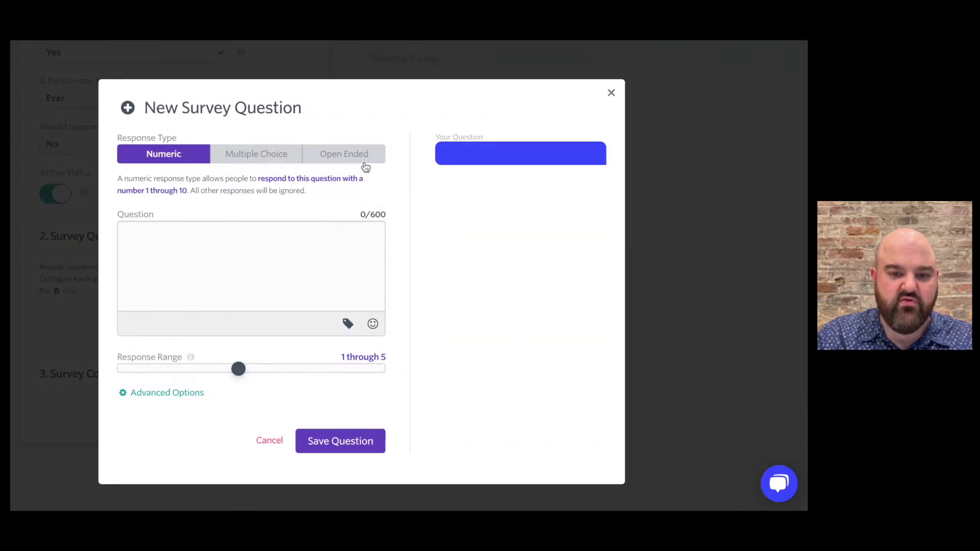
Draft an Open Ended question 'What is your first name?' saving responses to First Name.
left_click(365, 157)
left_click(307, 291)
type("What")
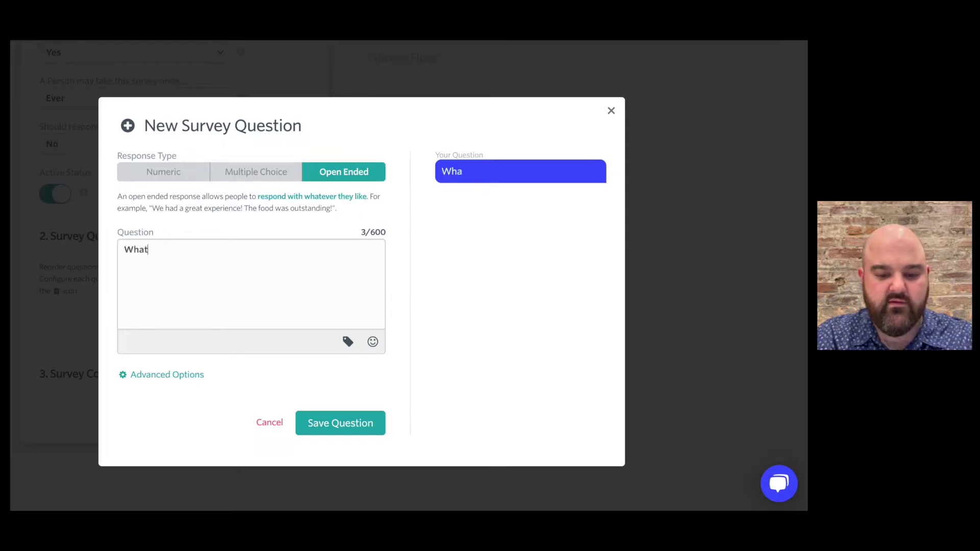
type(" is your first ba")
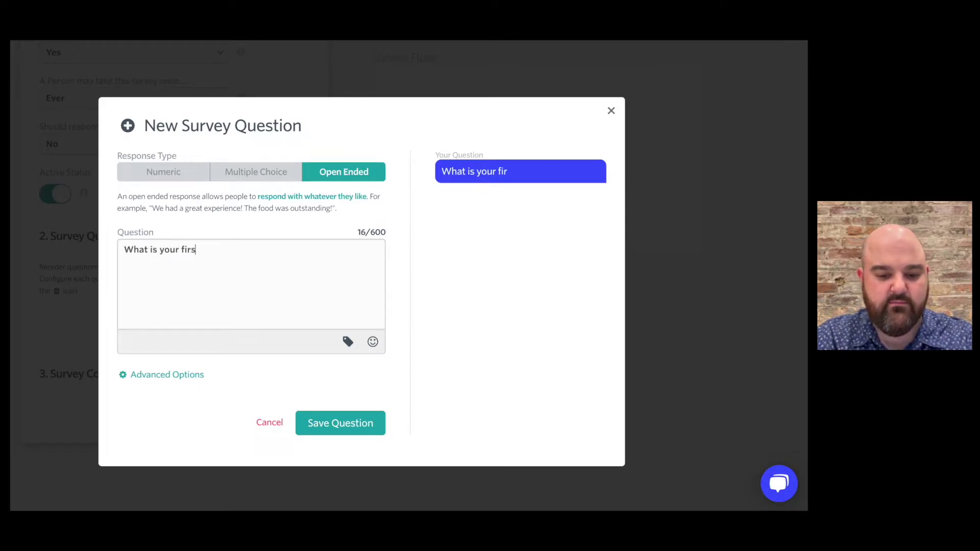
key("BackSpace")
key("BackSpace")
type("name?")
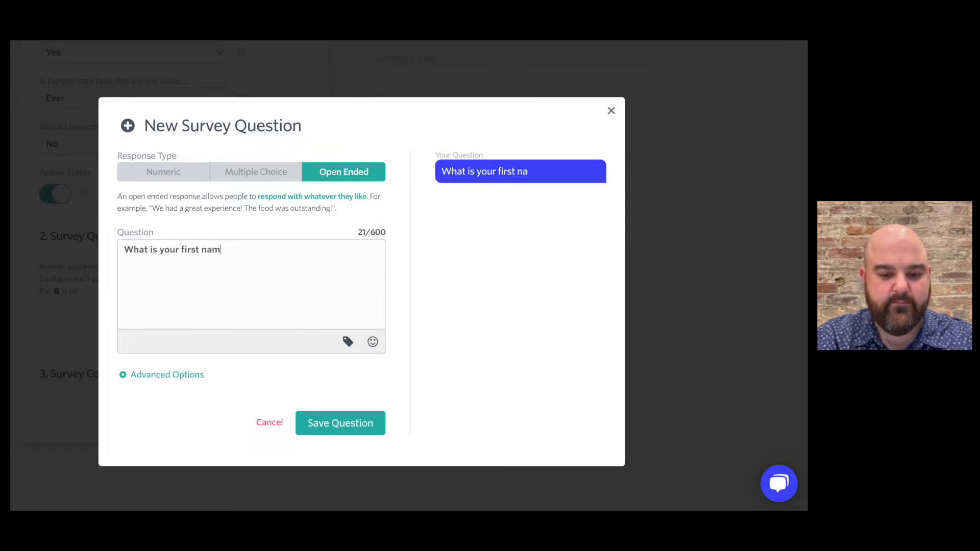
left_click(191, 376)
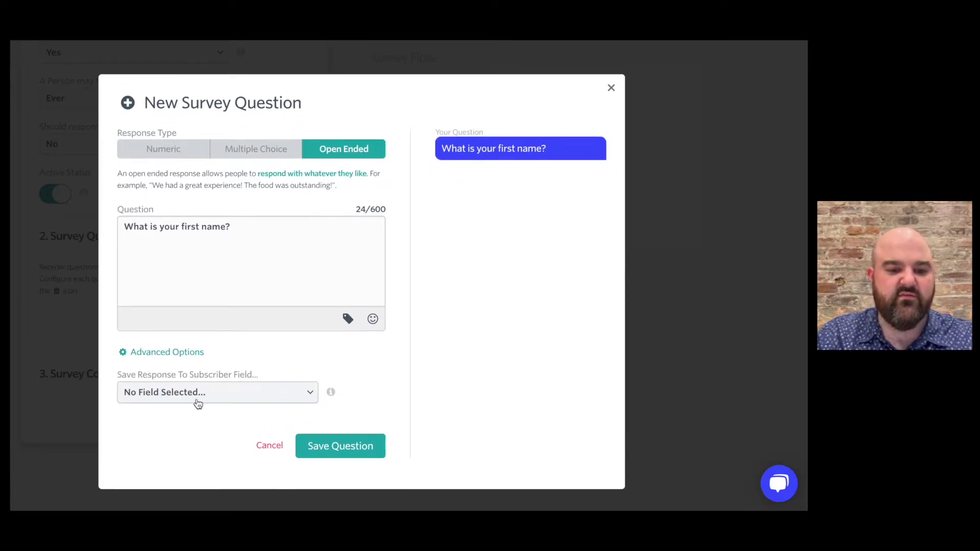
left_click(196, 397)
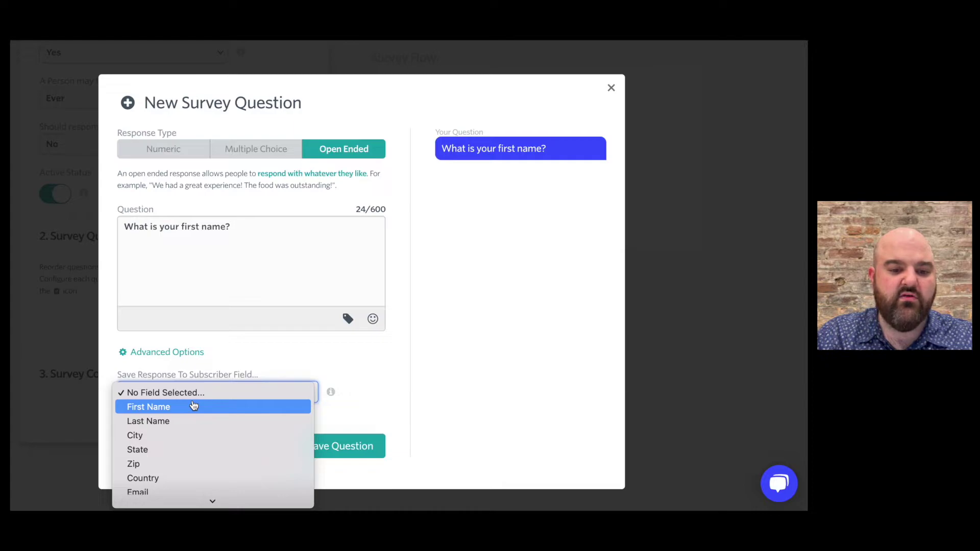
left_click(193, 406)
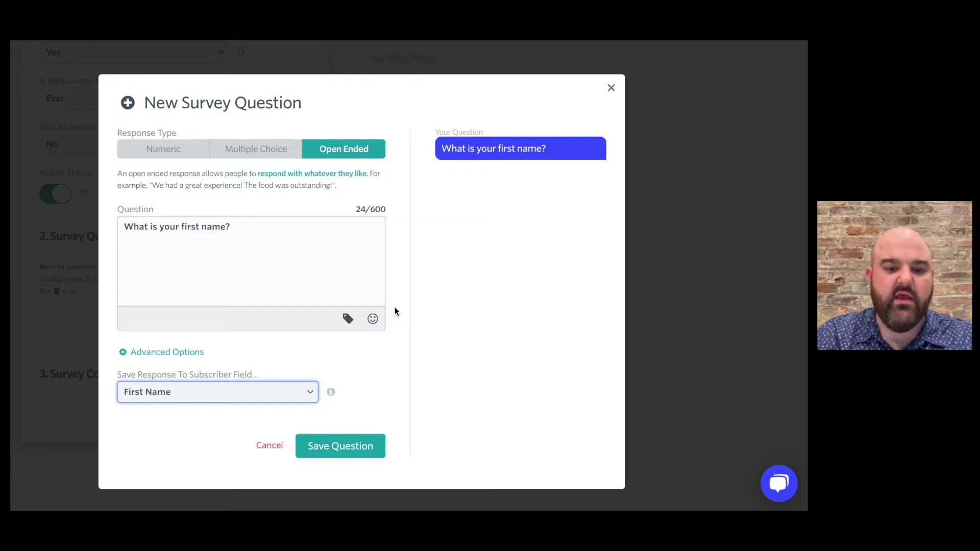
left_click(306, 392)
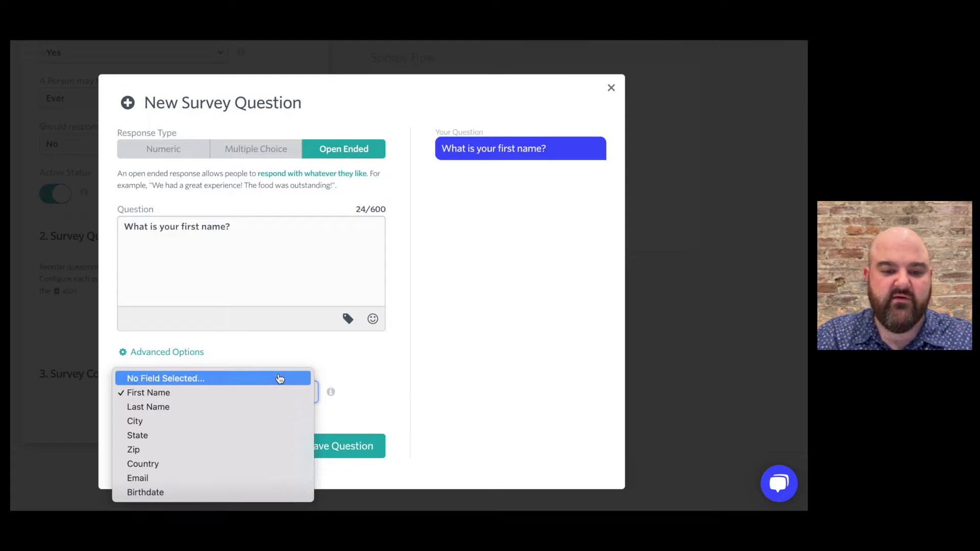
left_click(288, 354)
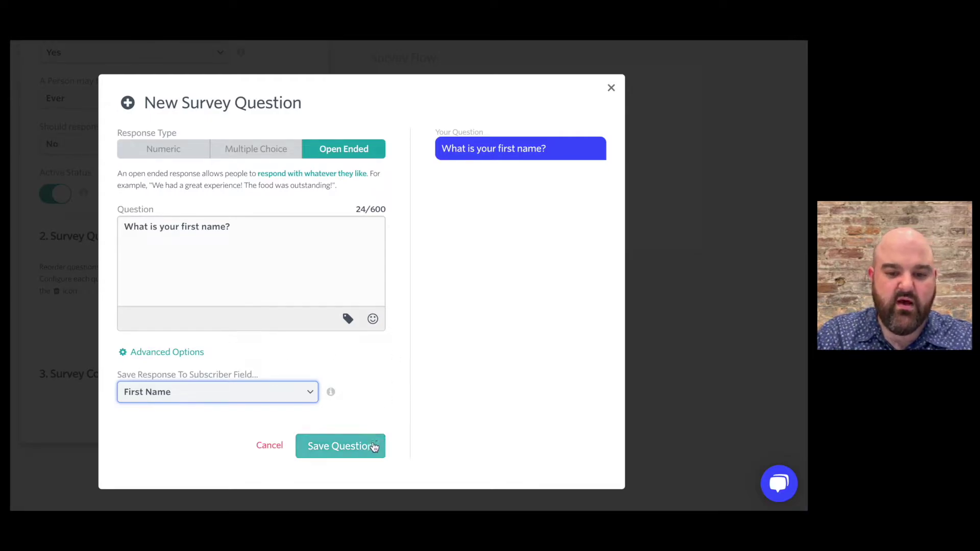
Close the question dialog and review the Survey Completion message settings.
left_click(612, 87)
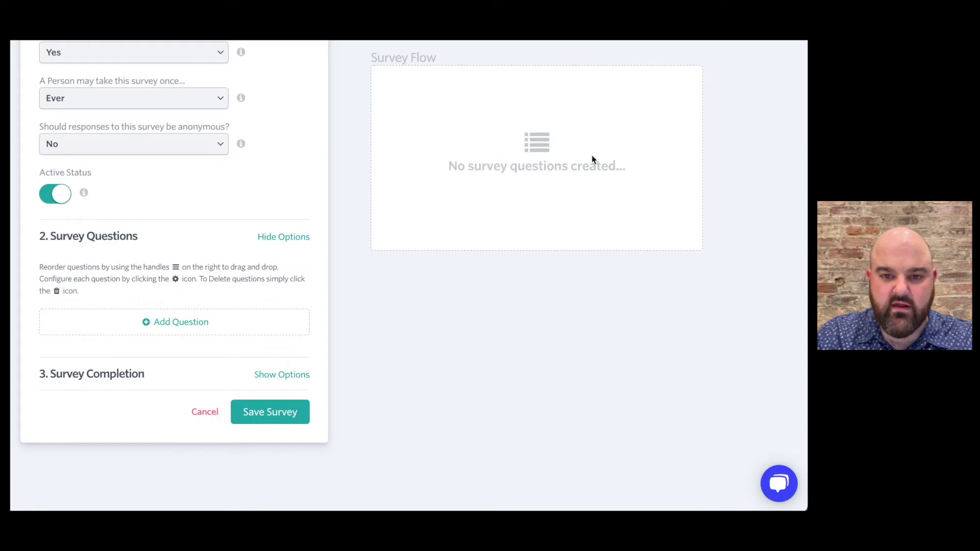
scroll(411, 253, "down", 3)
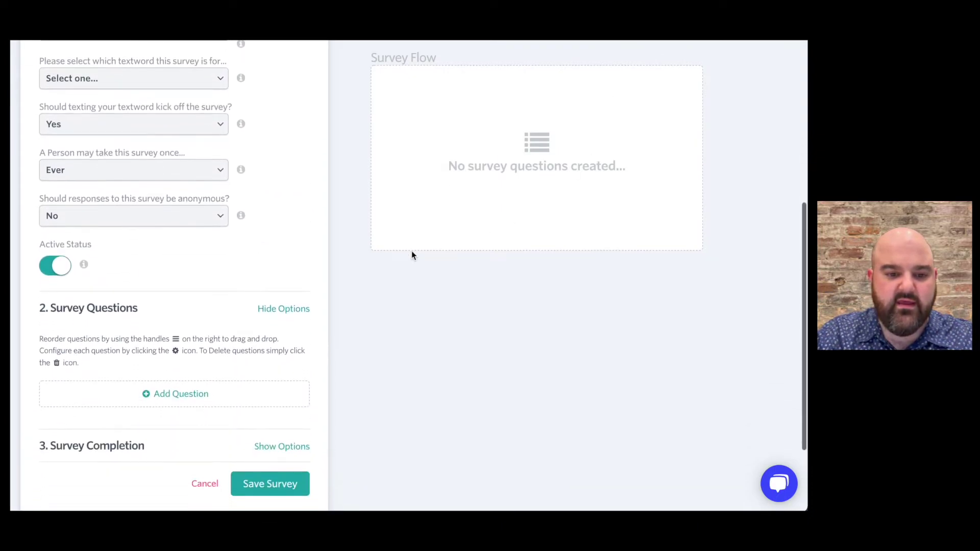
left_click(281, 448)
scroll(348, 337, "down", 5)
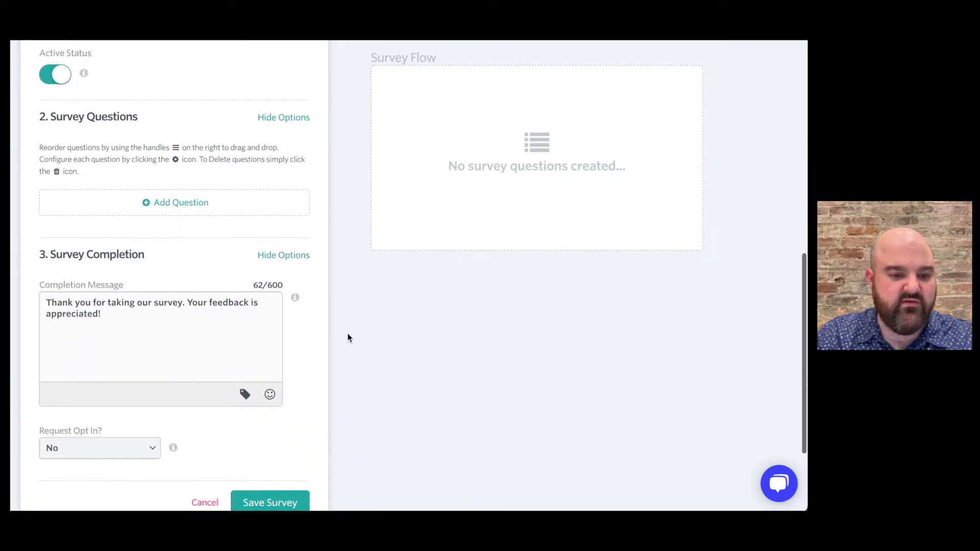
scroll(348, 337, "down", 1)
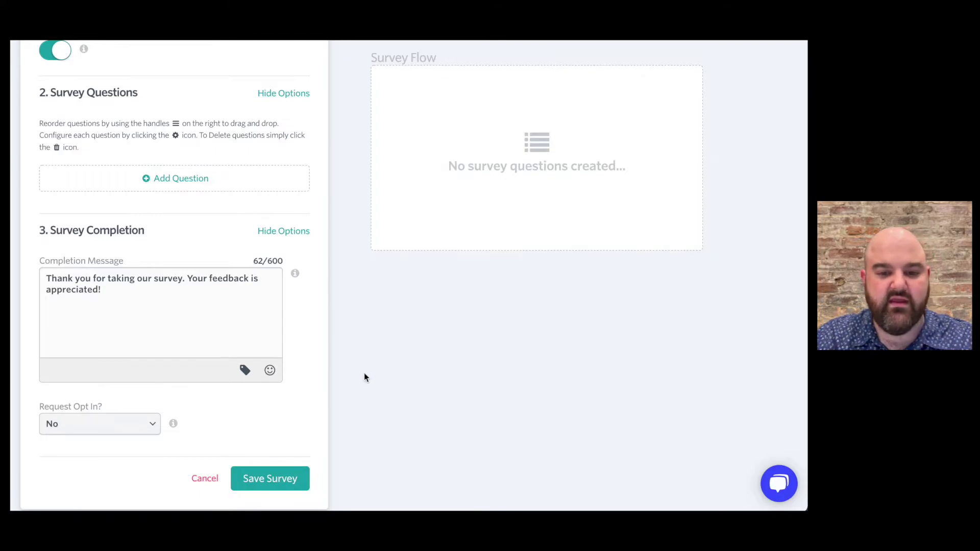
scroll(364, 378, "up", 10)
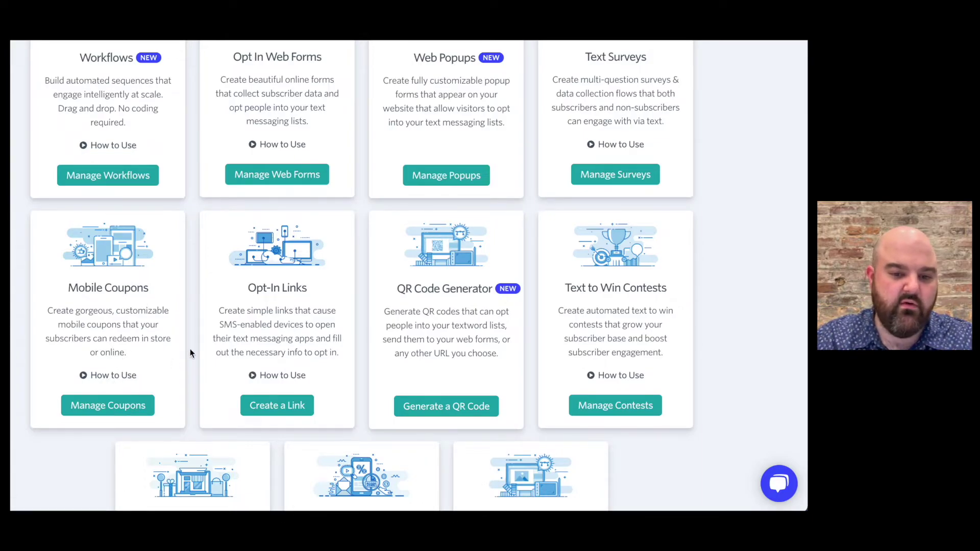
scroll(190, 329, "down", 1)
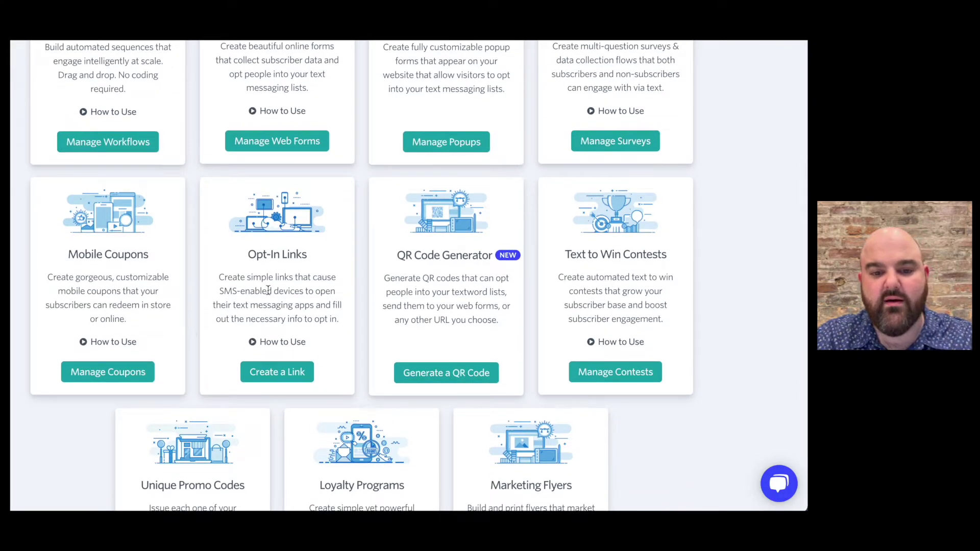
left_click(295, 380)
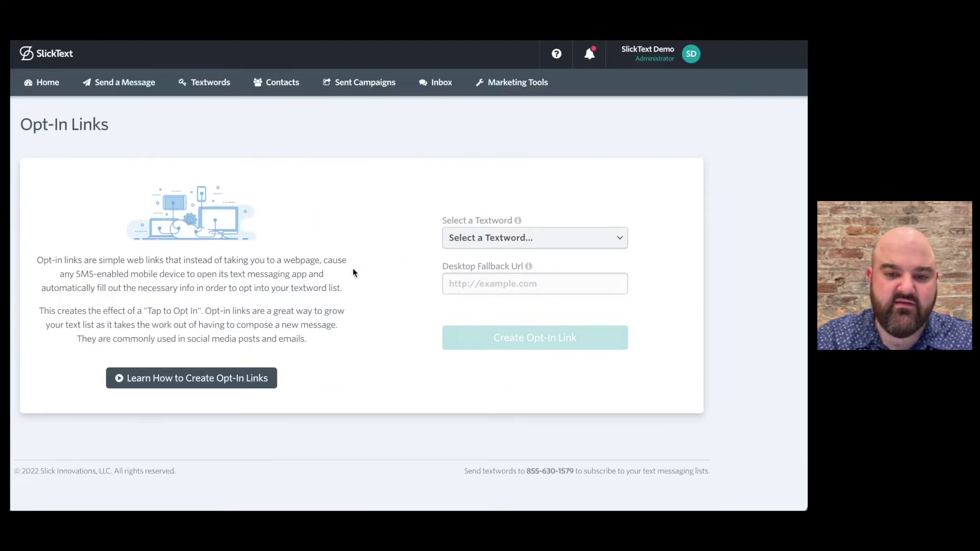
left_click(476, 238)
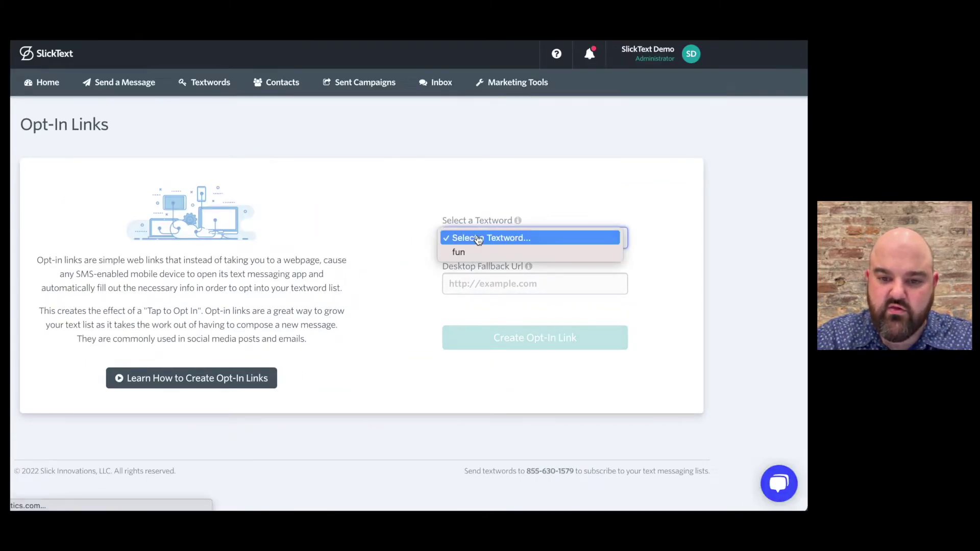
left_click(466, 254)
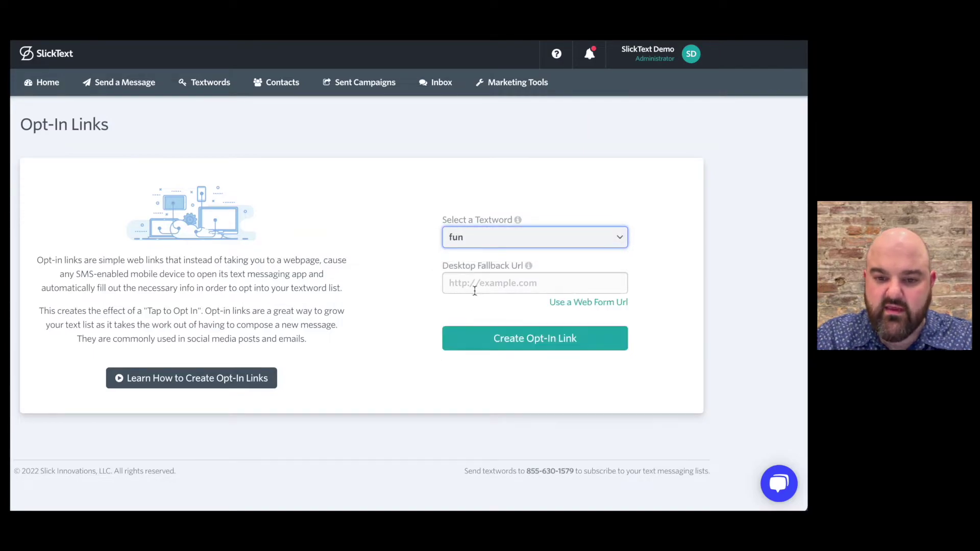
left_click(580, 304)
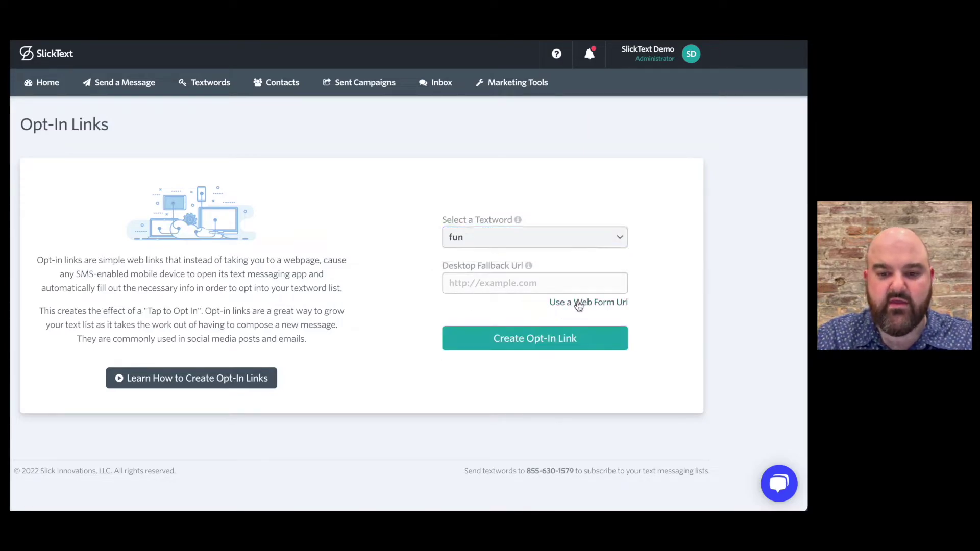
left_click(535, 309)
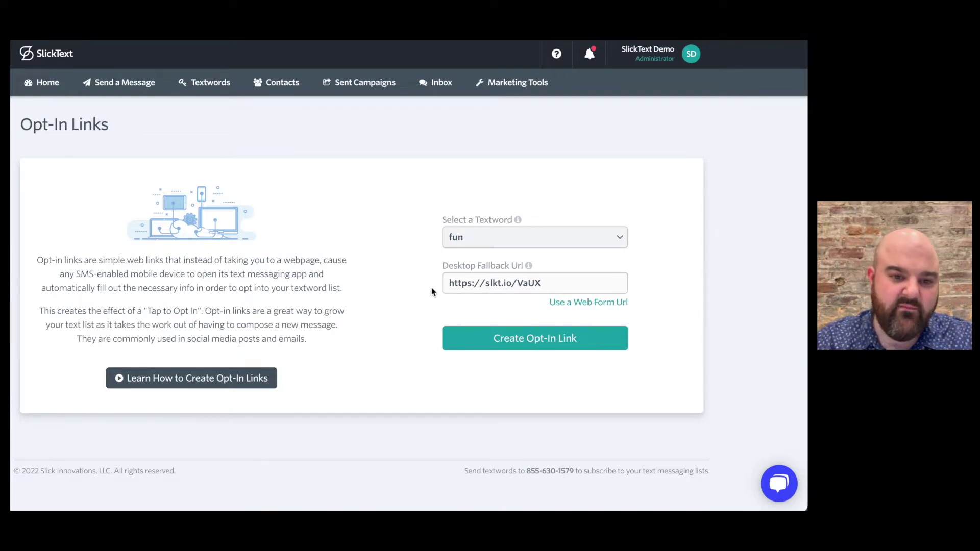
left_click(542, 341)
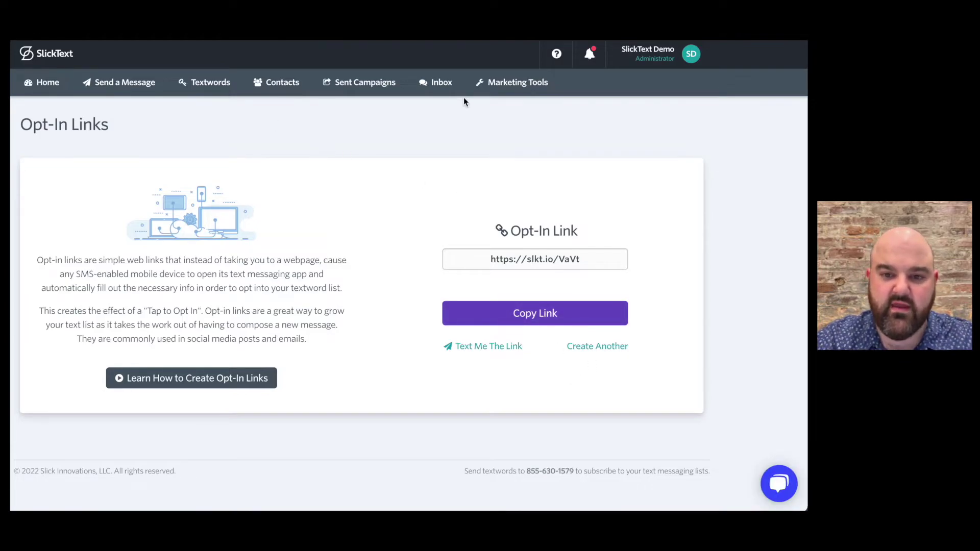
left_click(511, 82)
scroll(427, 244, "down", 1)
scroll(427, 245, "down", 4)
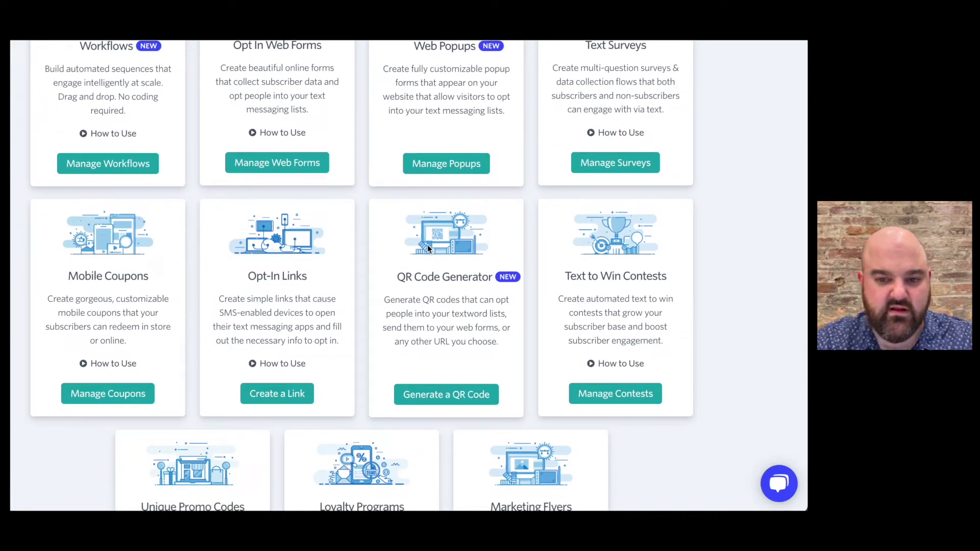
scroll(428, 248, "down", 2)
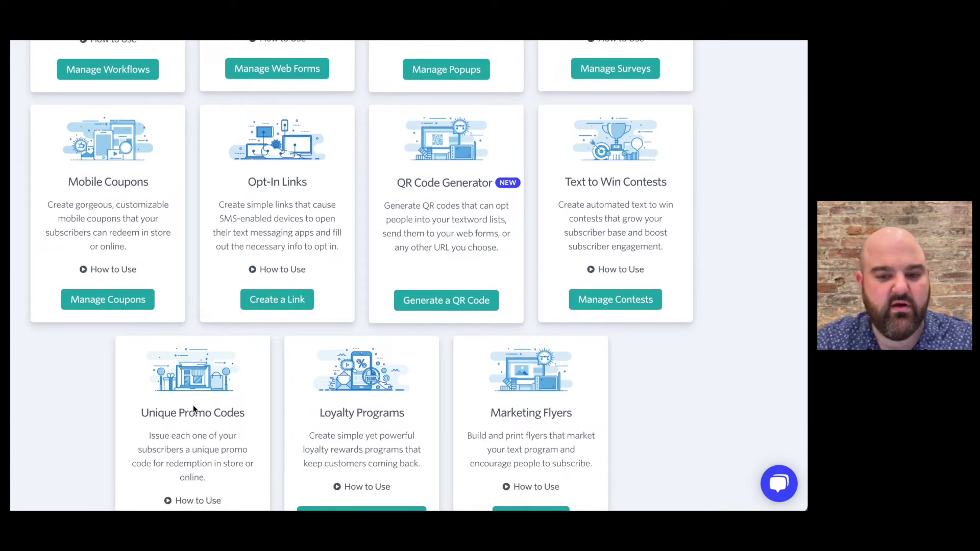
scroll(193, 407, "down", 2)
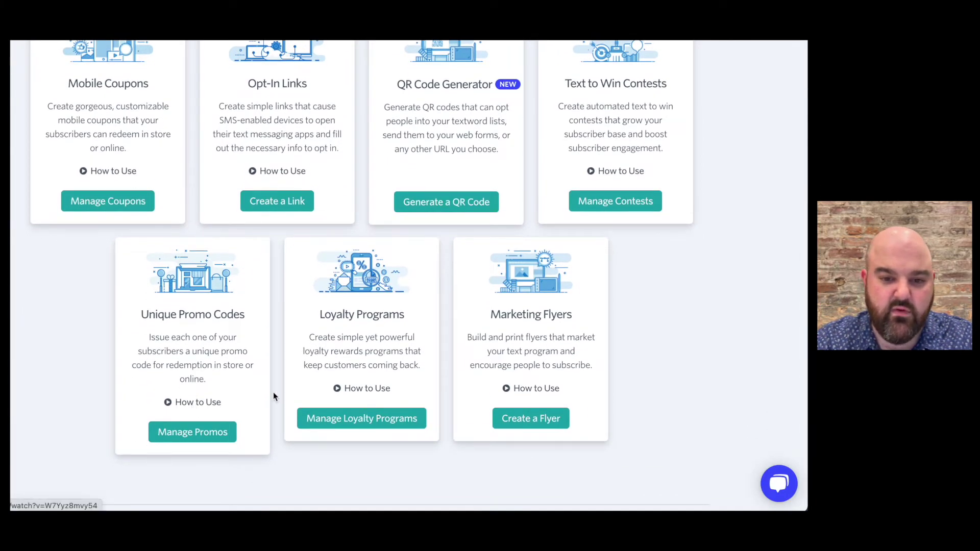
scroll(274, 393, "up", 1)
scroll(274, 394, "up", 7)
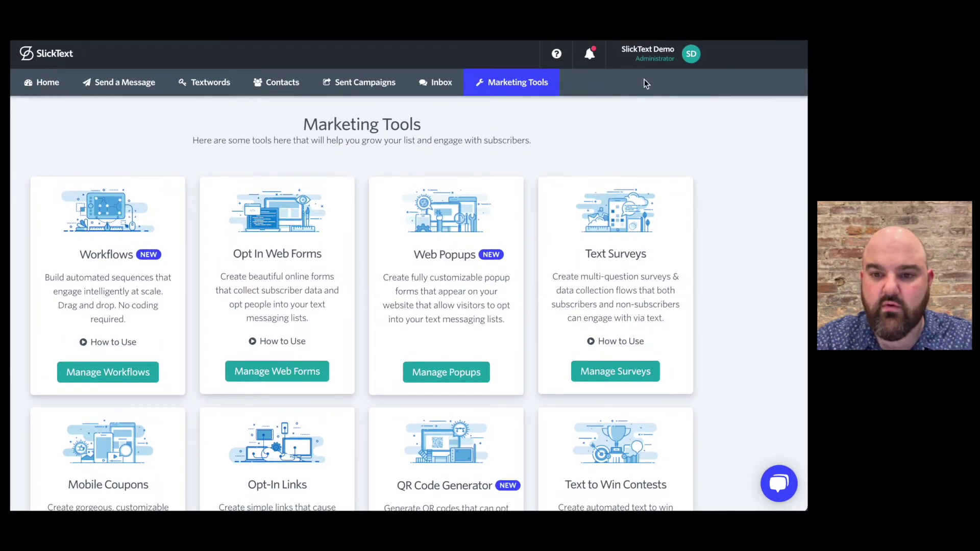
left_click(647, 54)
left_click(635, 132)
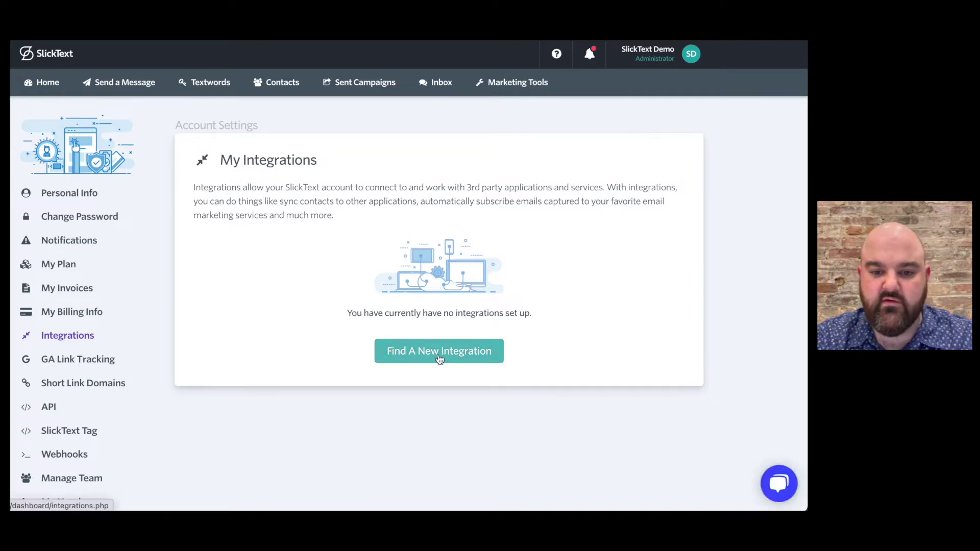
left_click(440, 360)
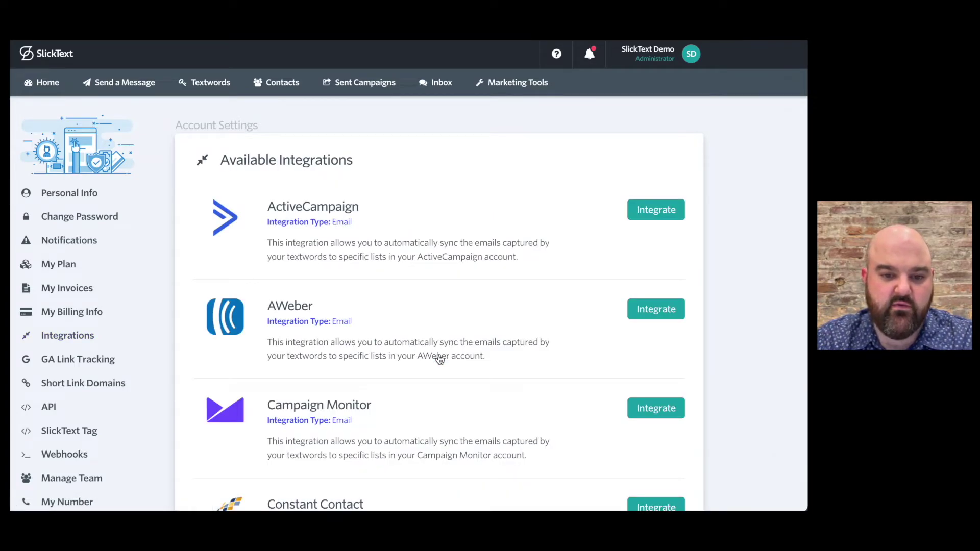
scroll(438, 357, "down", 1)
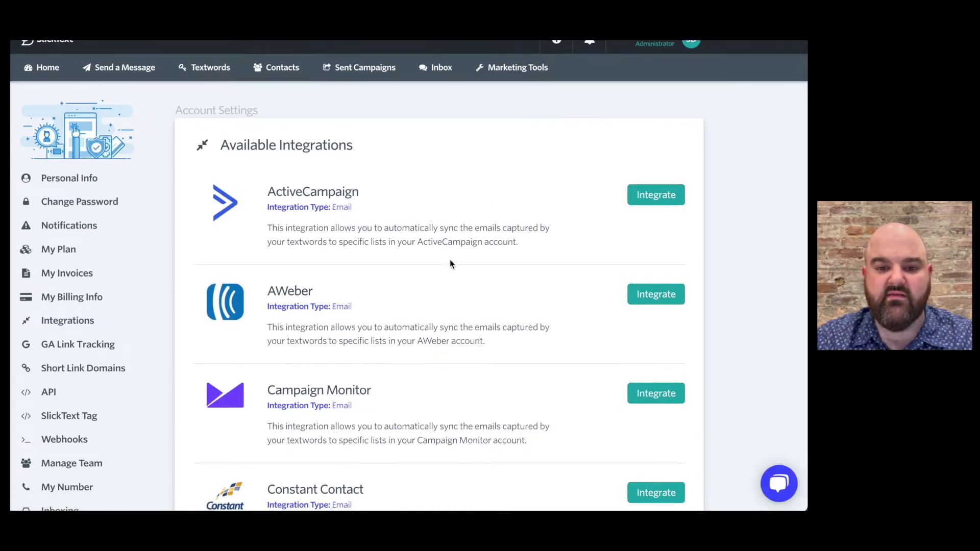
scroll(482, 225, "down", 2)
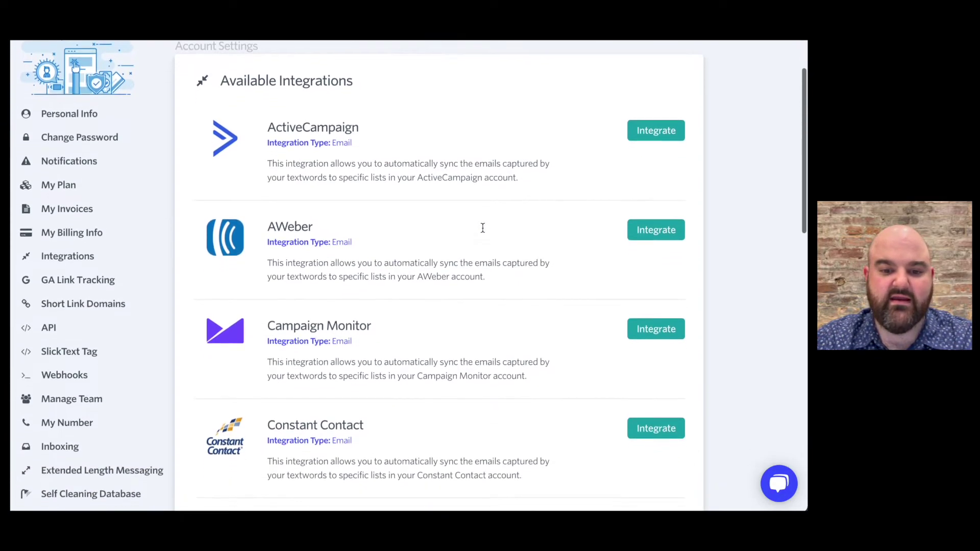
scroll(483, 227, "down", 7)
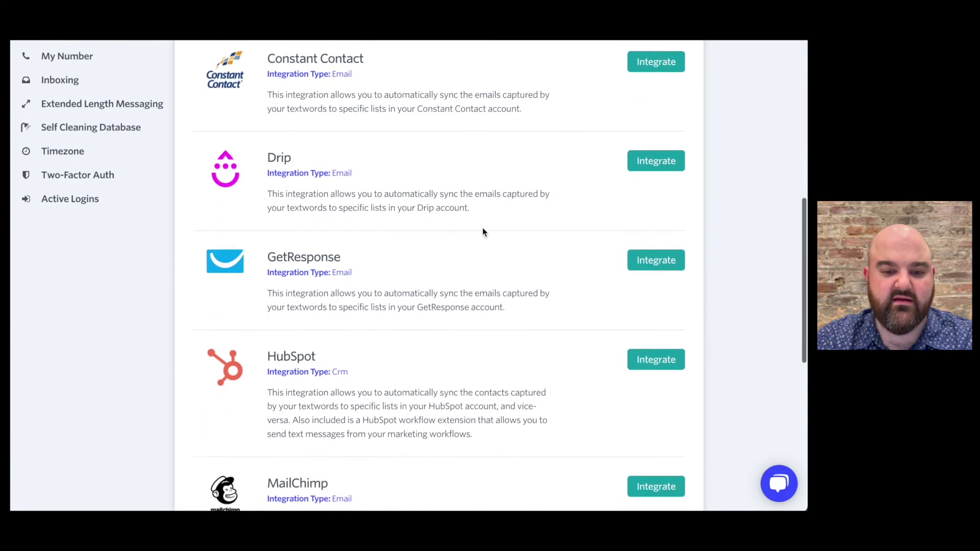
scroll(483, 228, "up", 3)
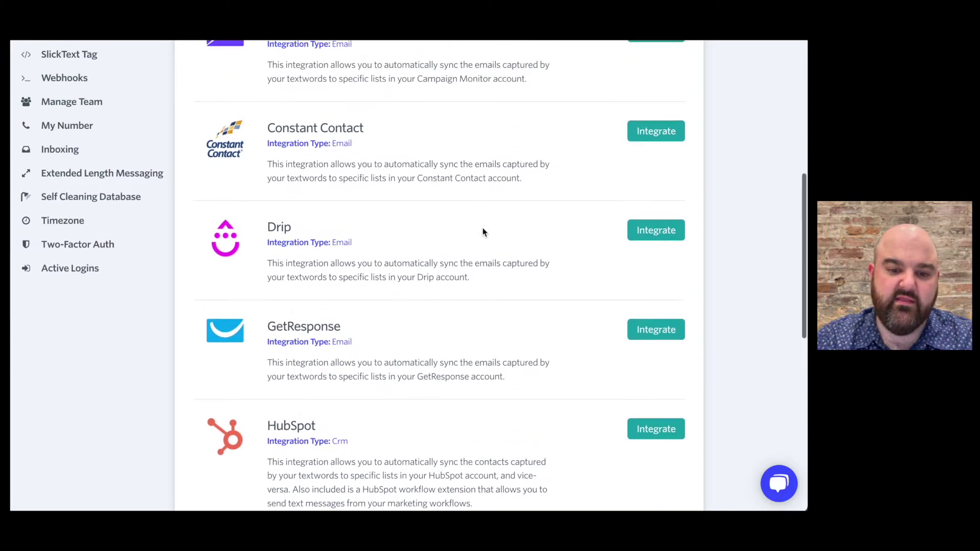
scroll(482, 232, "up", 2)
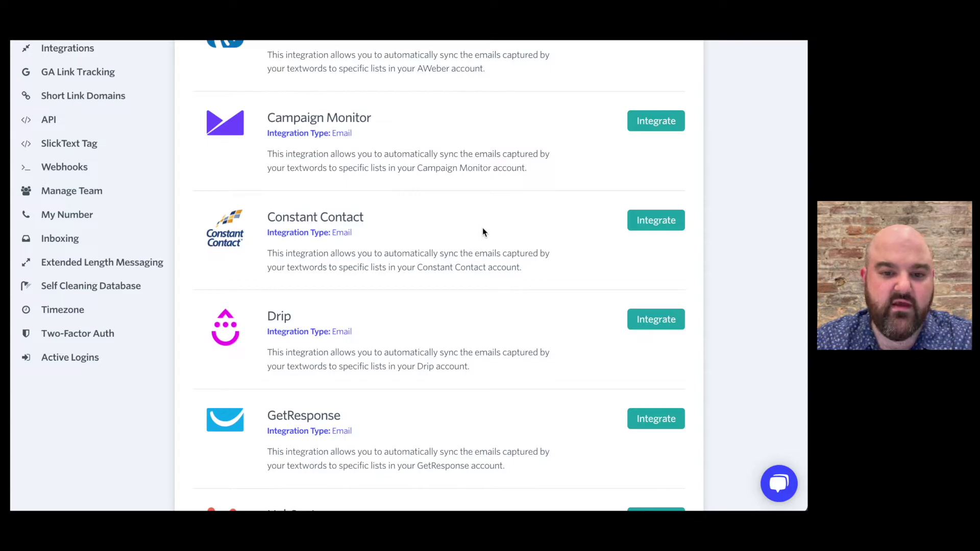
scroll(484, 233, "down", 4)
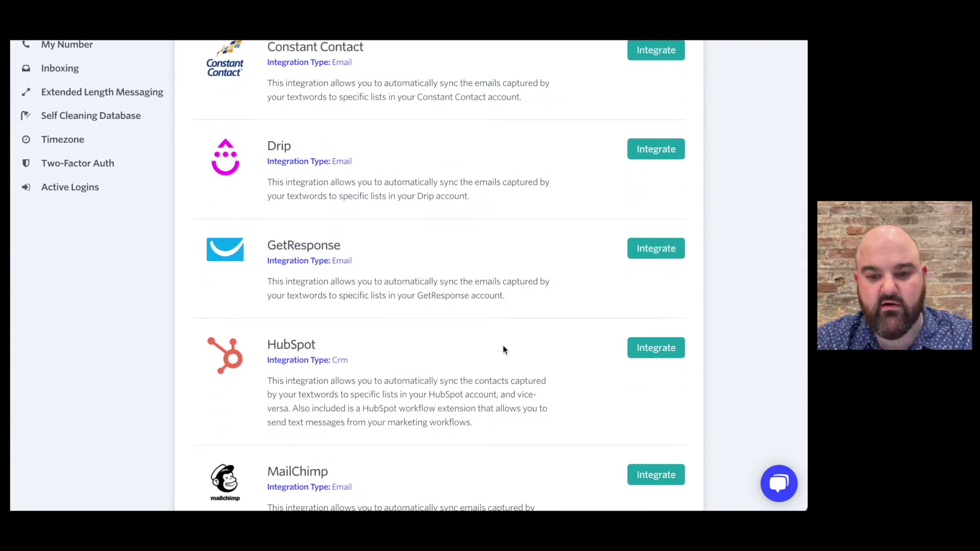
scroll(504, 350, "down", 5)
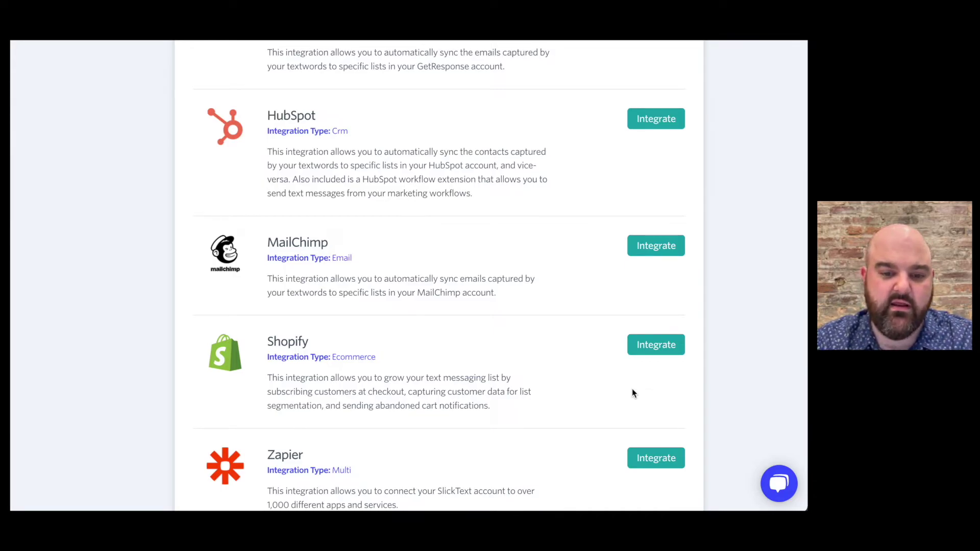
scroll(633, 392, "down", 3)
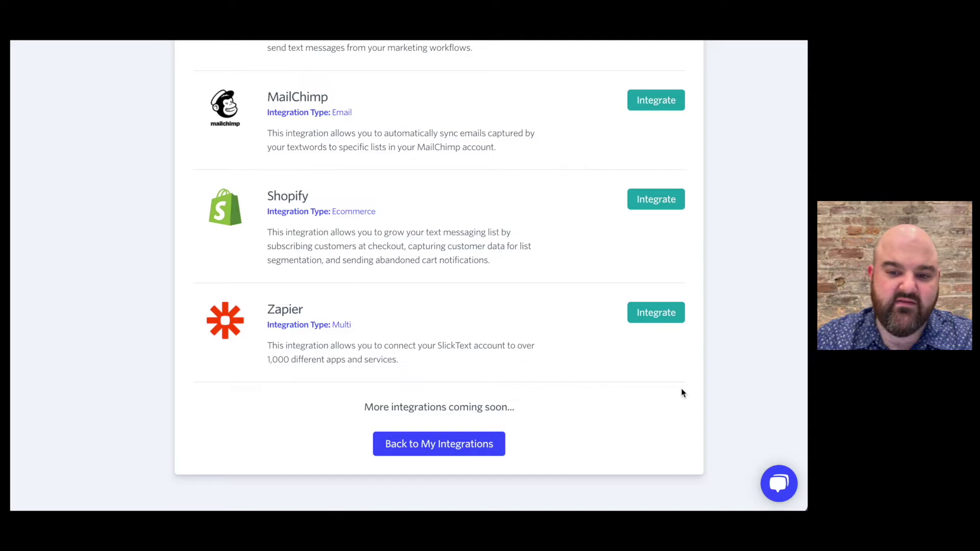
scroll(683, 392, "up", 12)
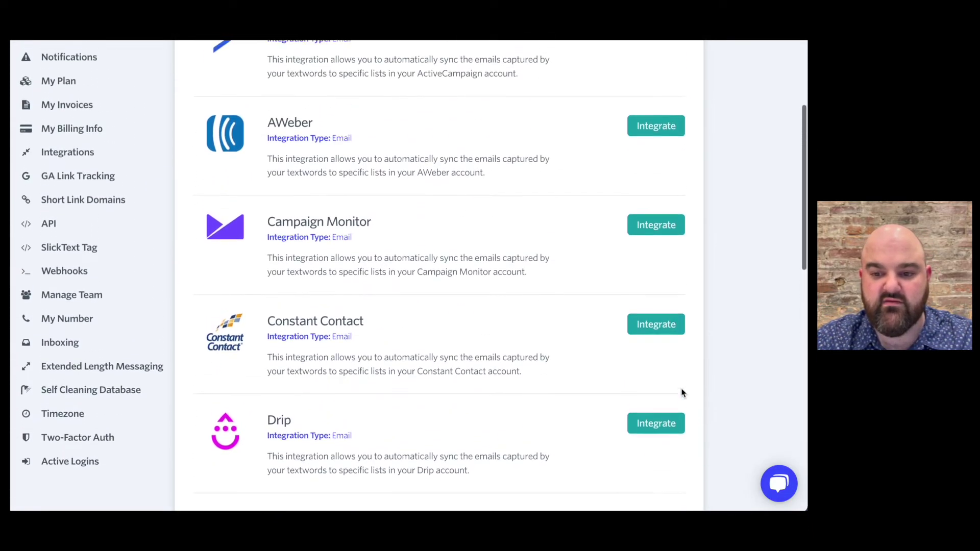
scroll(683, 392, "up", 4)
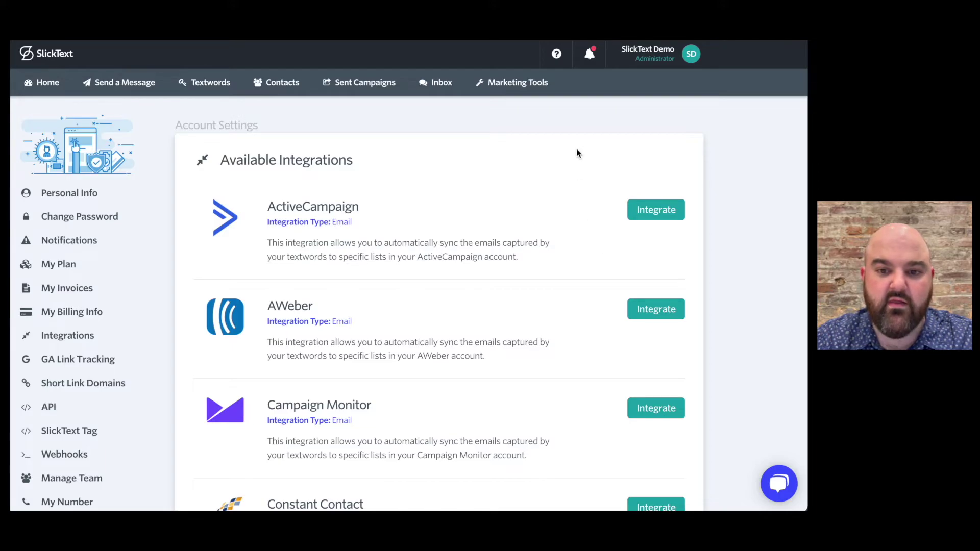
Open the My Account personal information settings from the account menu.
left_click(668, 53)
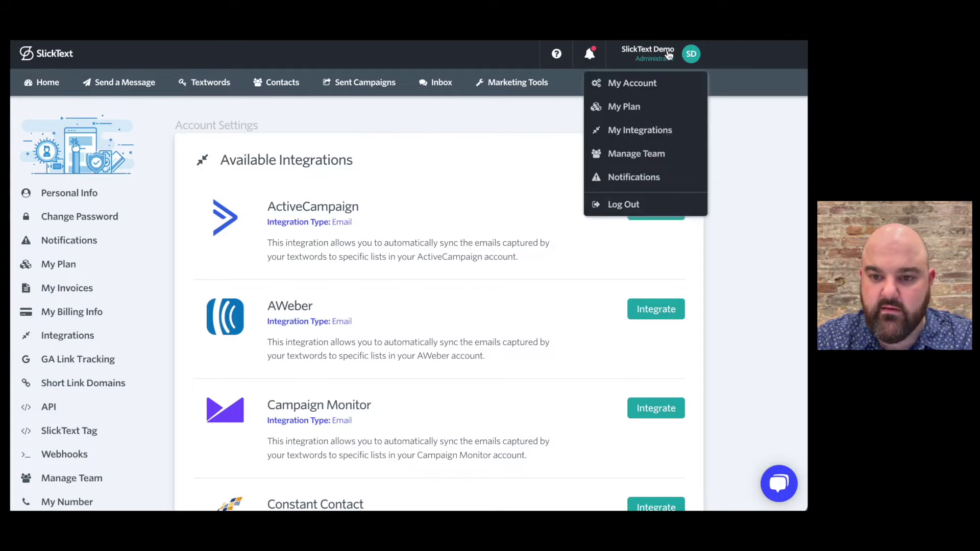
left_click(633, 83)
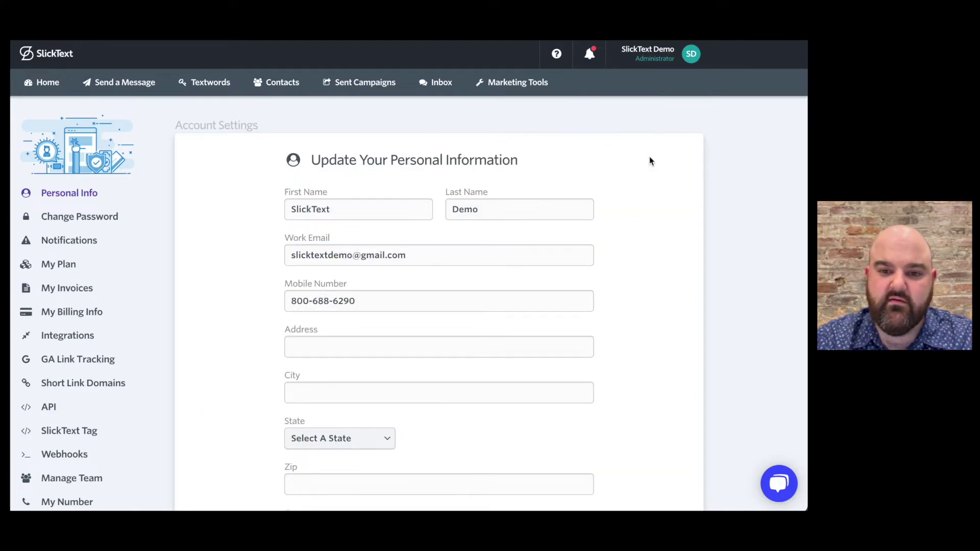
left_click(667, 54)
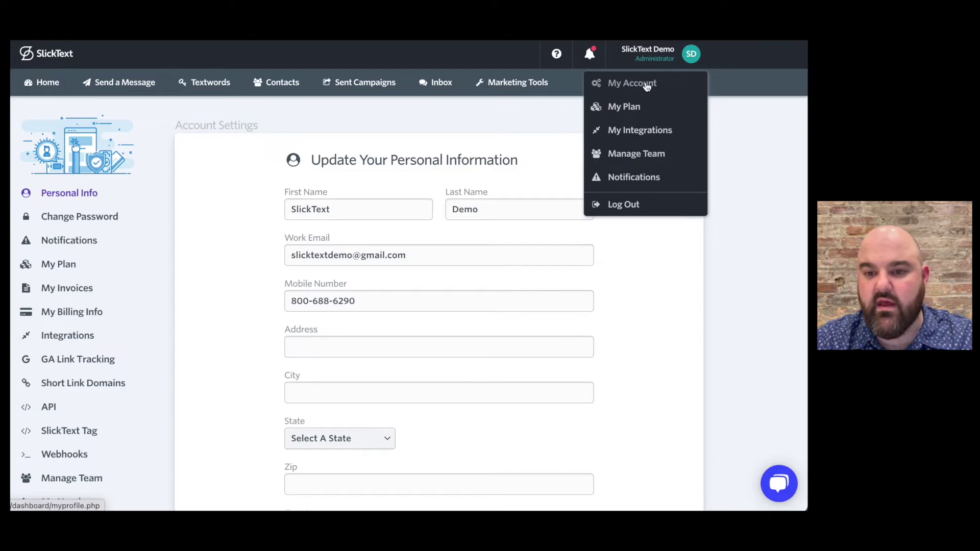
scroll(524, 160, "down", 4)
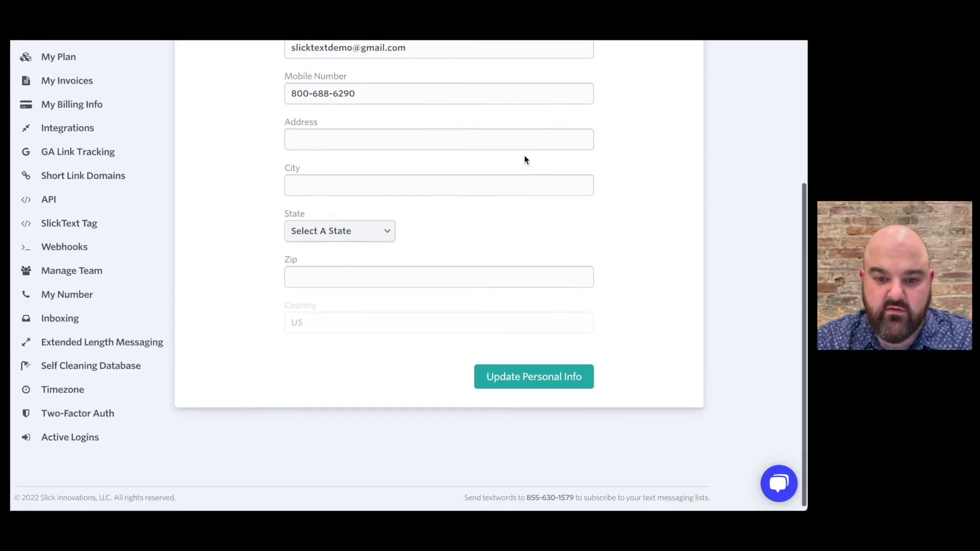
scroll(525, 160, "up", 4)
View the My Plan page showing The Whale 36m plan at $27,000 per 36 months.
left_click(659, 54)
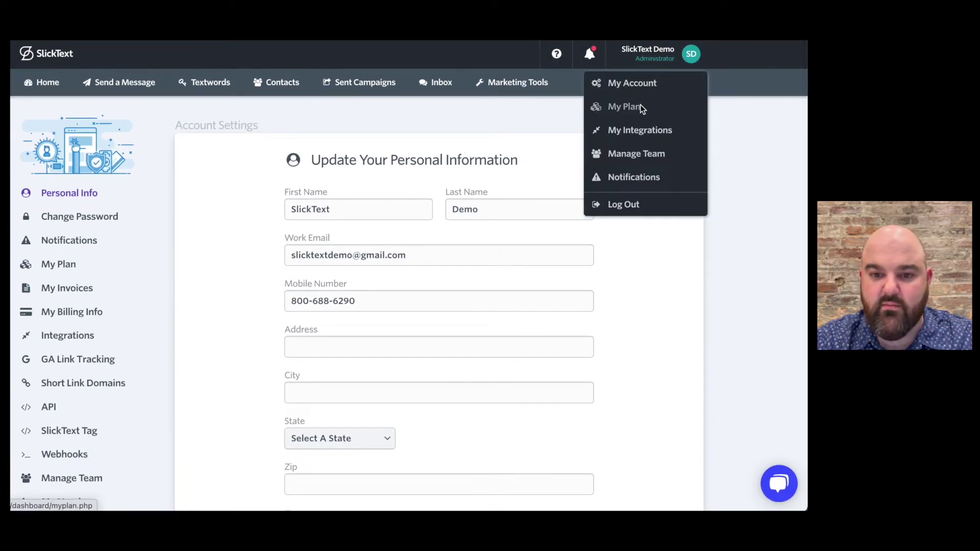
left_click(641, 106)
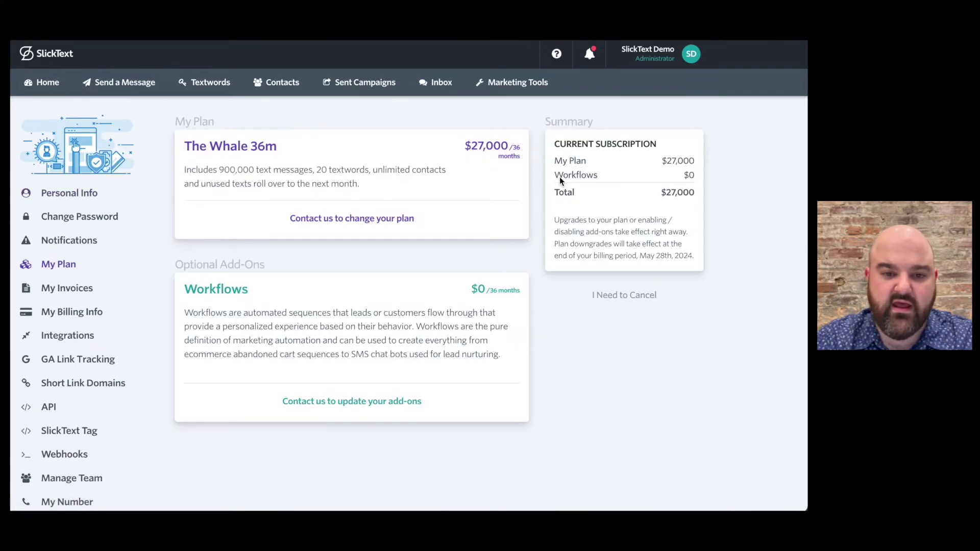
left_click(656, 59)
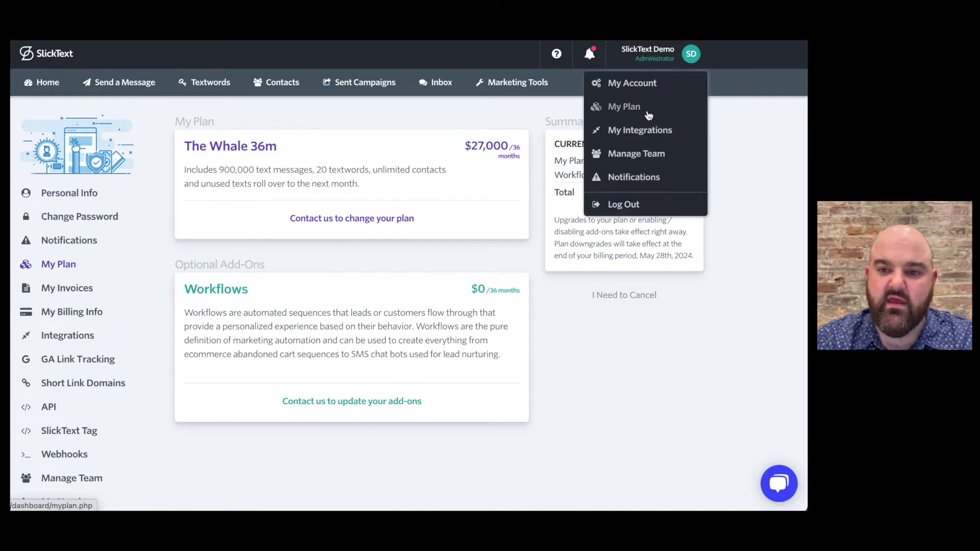
Check My Integrations, then go to the Manage Team page.
left_click(645, 131)
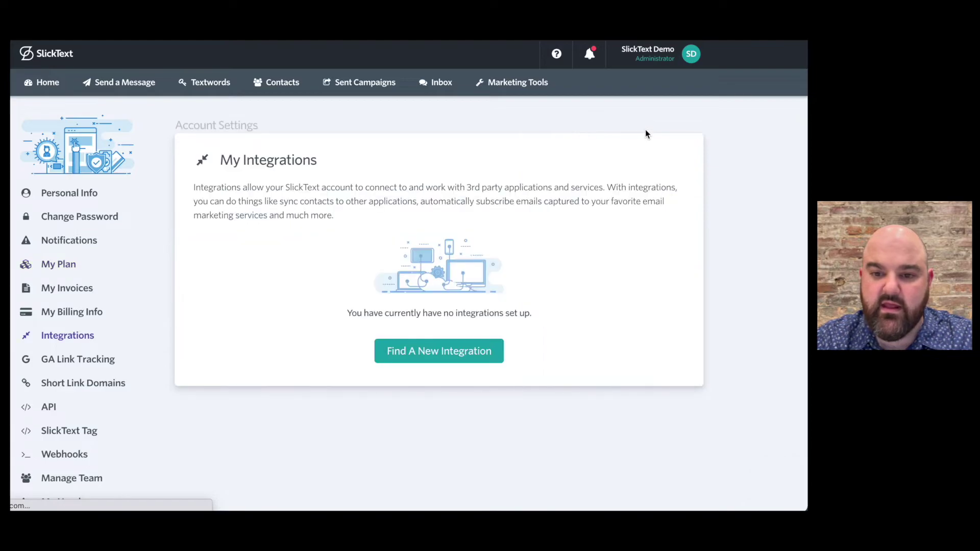
left_click(662, 63)
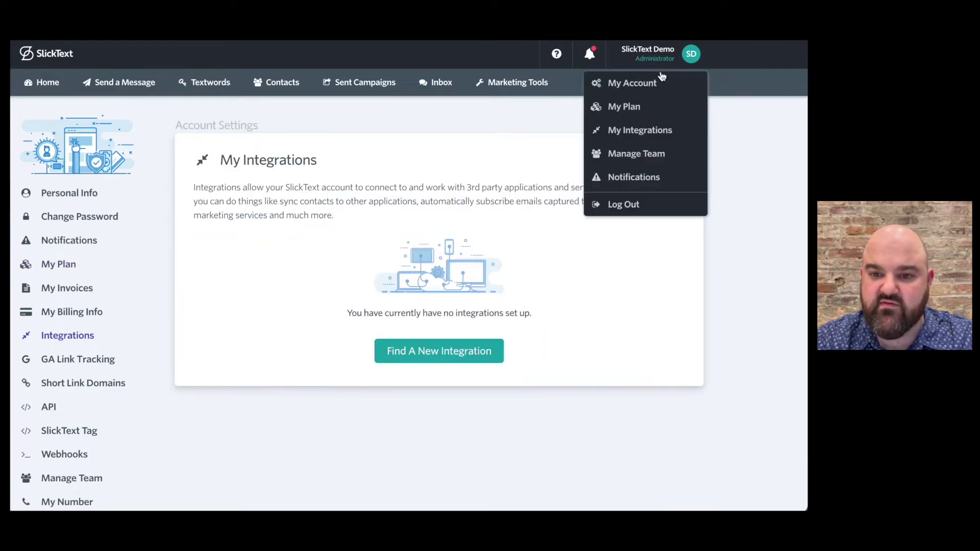
left_click(645, 153)
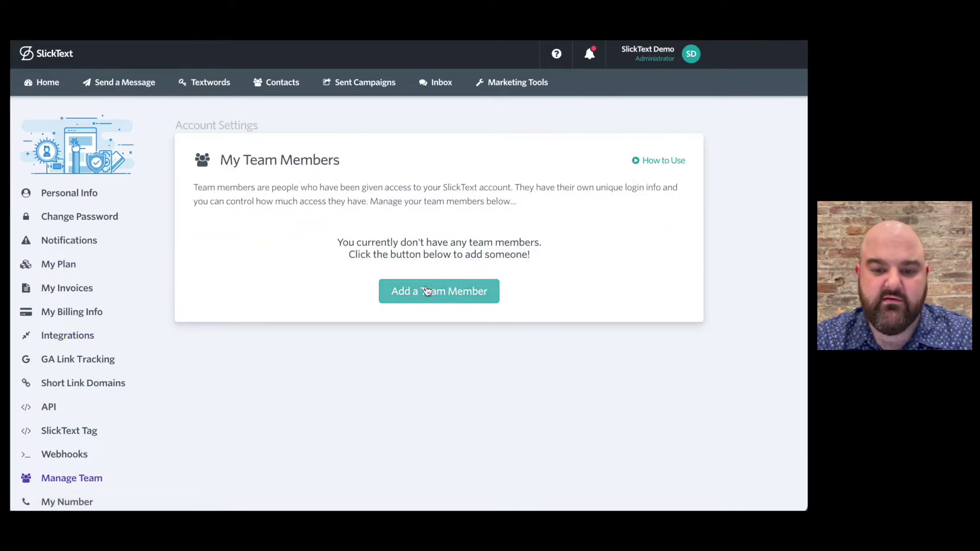
Start a new team member and view the Access Level options without choosing one.
left_click(427, 291)
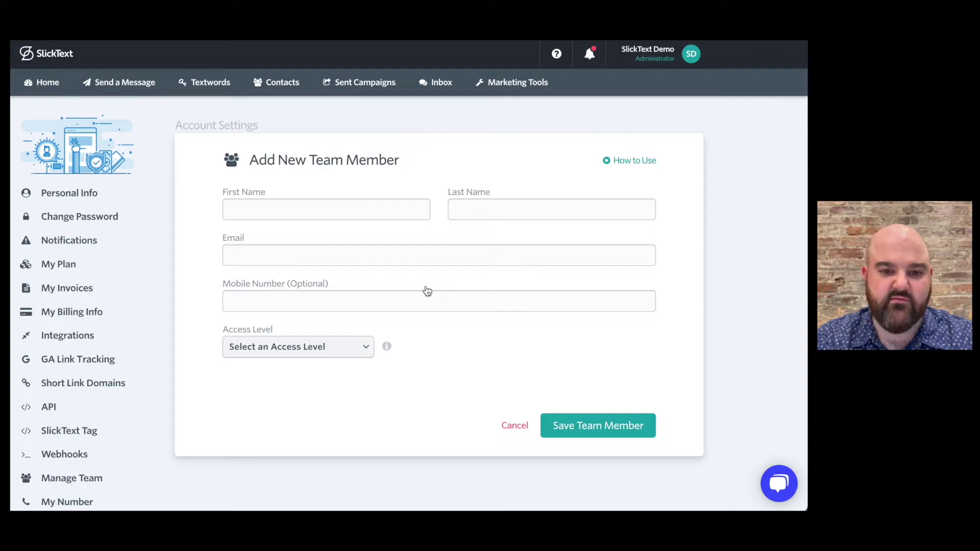
left_click(338, 348)
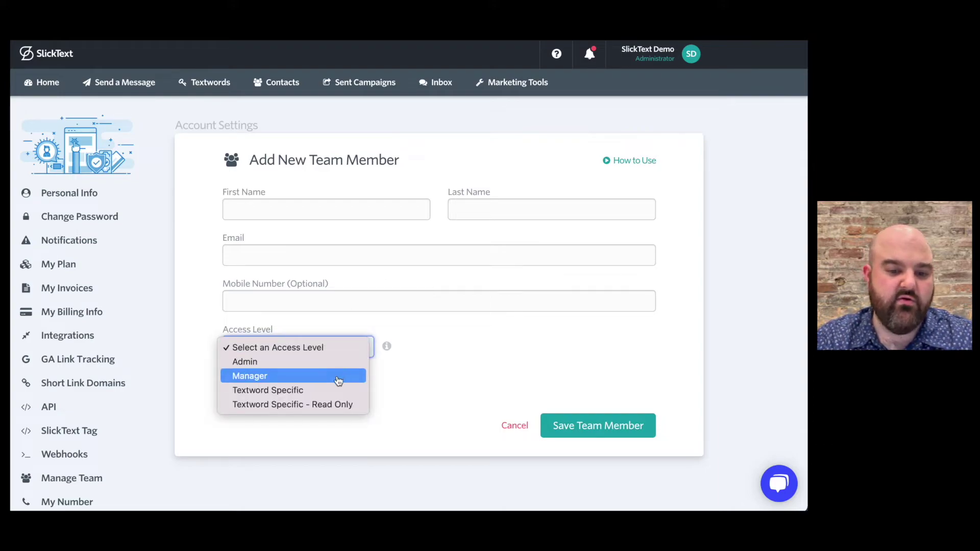
left_click(483, 364)
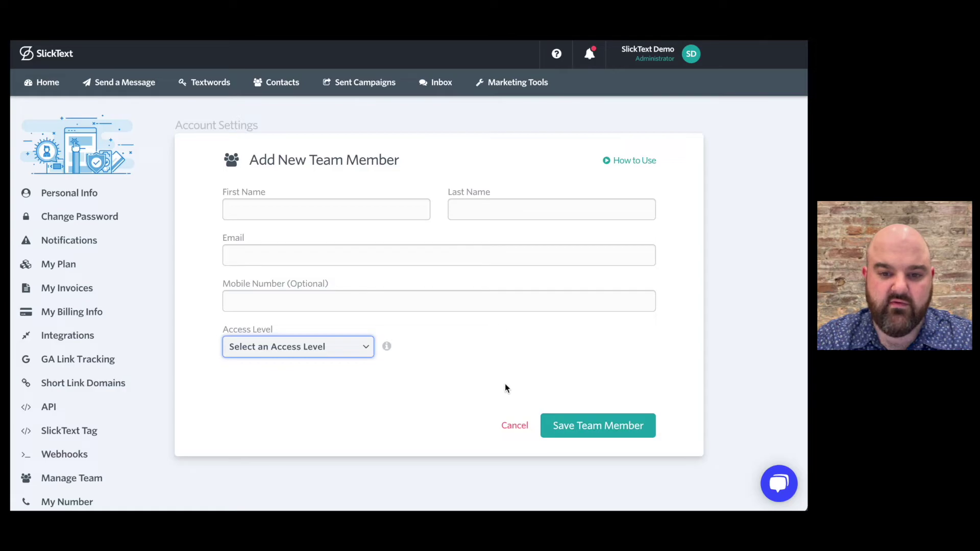
Open Notifications and scroll through the email, app and text-message alert toggles.
left_click(645, 61)
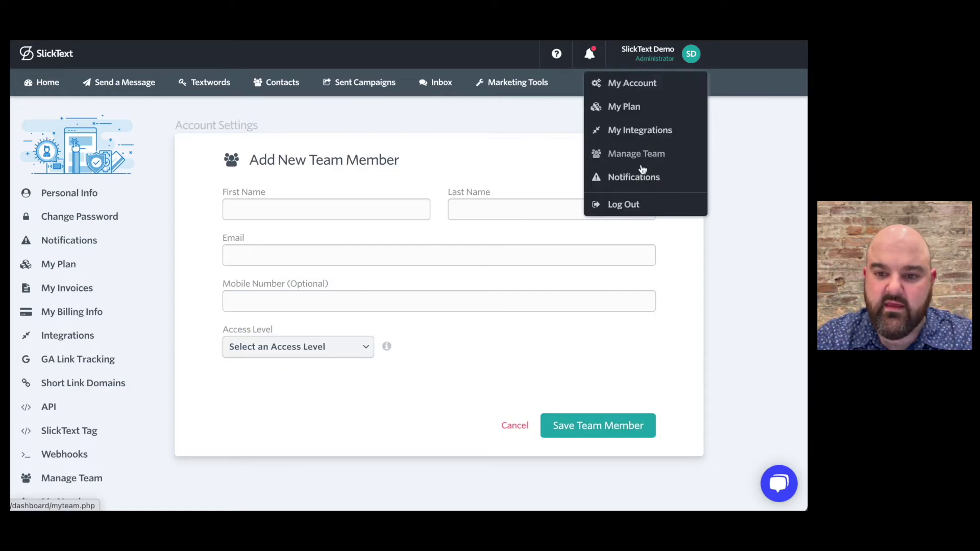
left_click(642, 177)
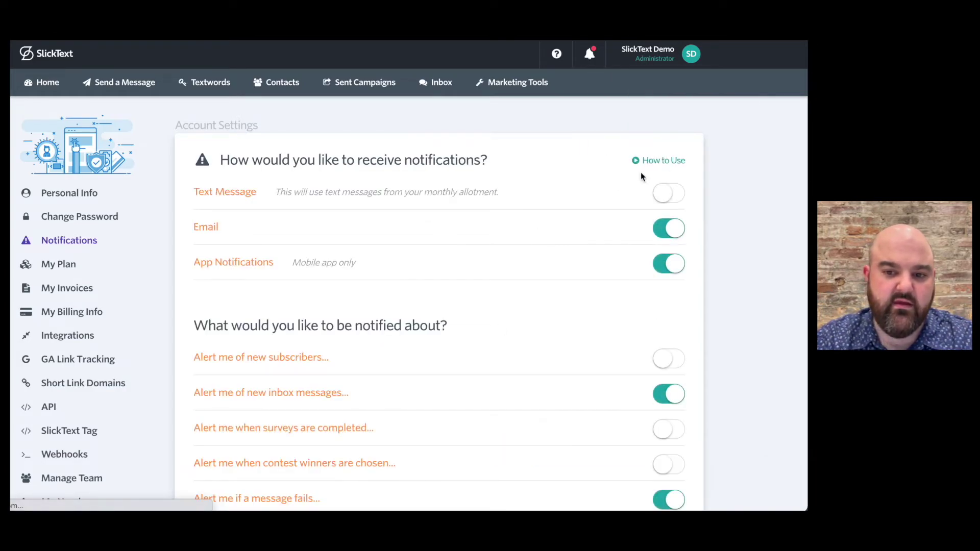
scroll(727, 176, "down", 1)
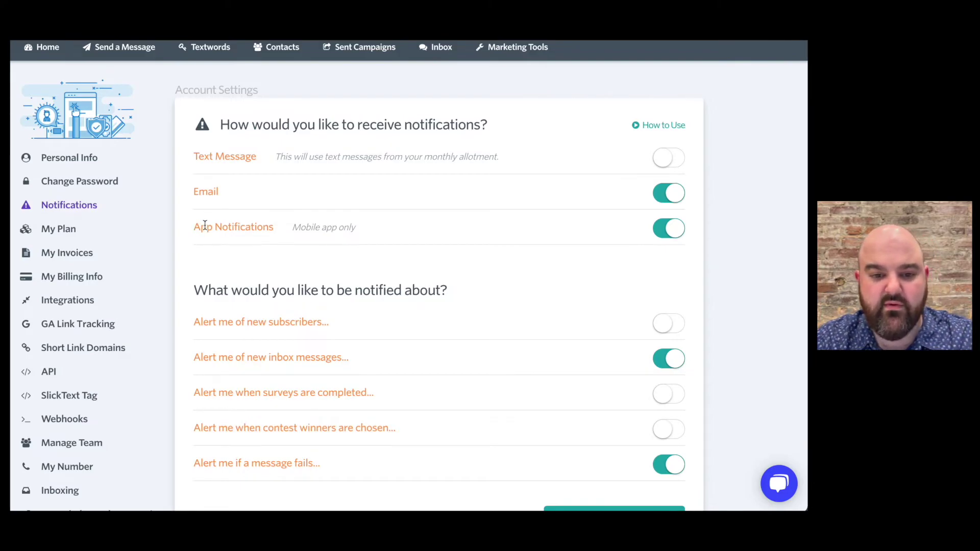
scroll(205, 226, "down", 2)
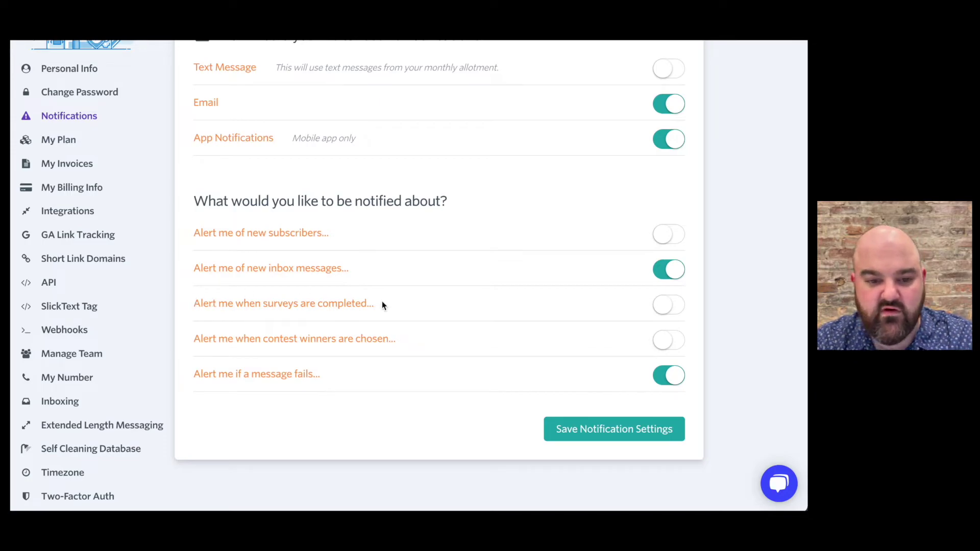
scroll(199, 317, "up", 1)
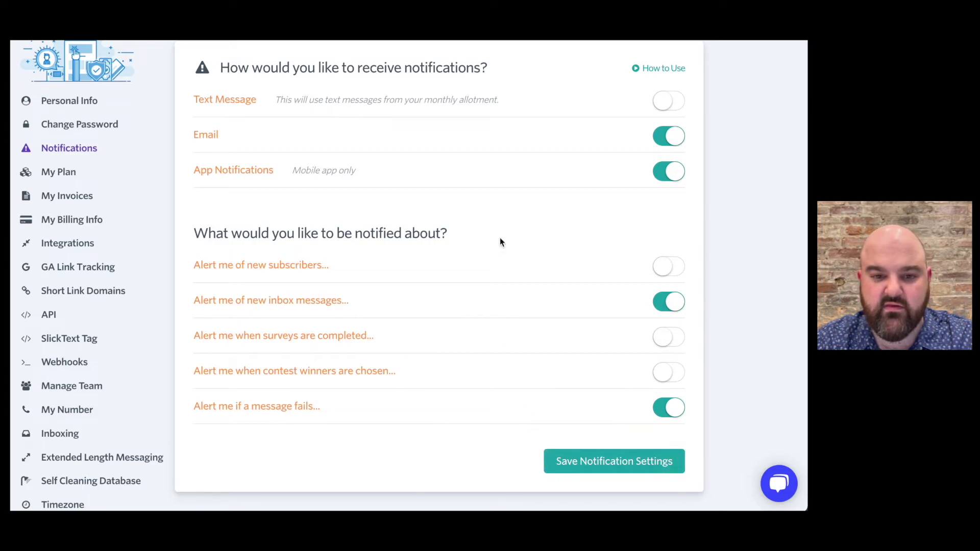
scroll(506, 207, "up", 3)
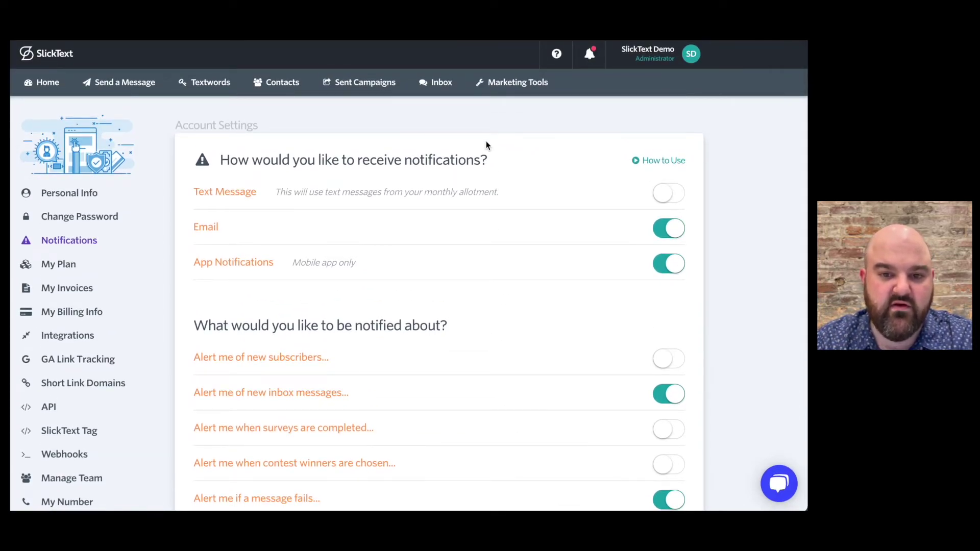
Visit the Inbox, then return to Account Settings and scroll down its menu.
left_click(443, 91)
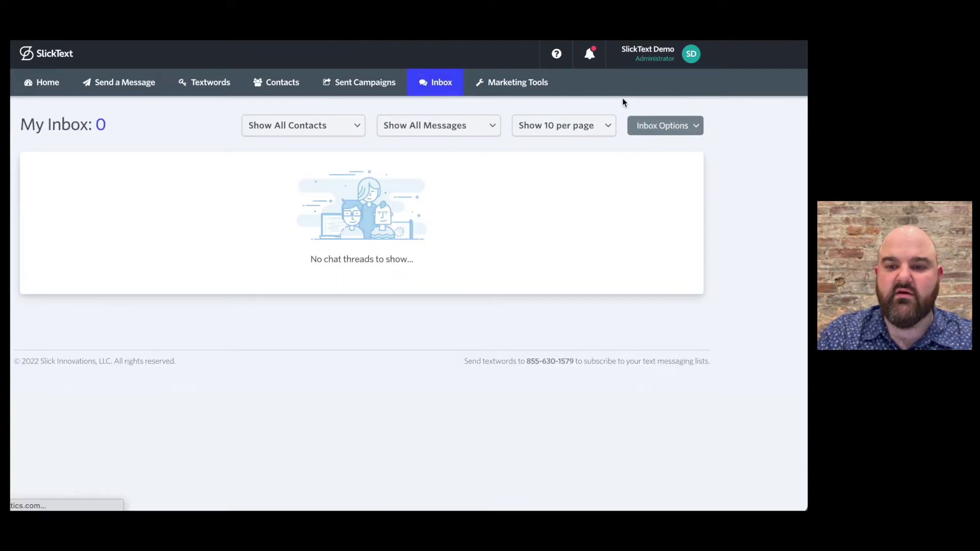
left_click(647, 53)
left_click(644, 89)
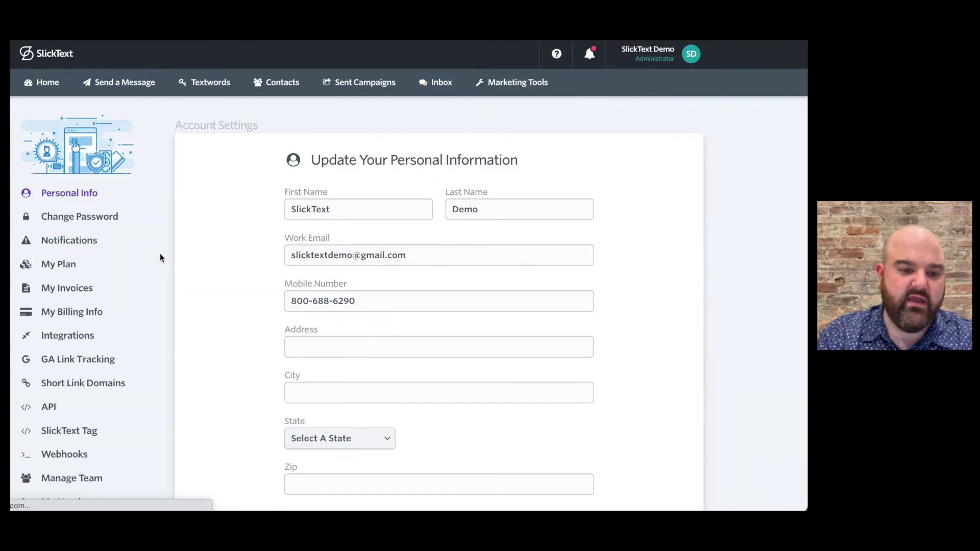
scroll(75, 297, "down", 3)
scroll(73, 299, "down", 2)
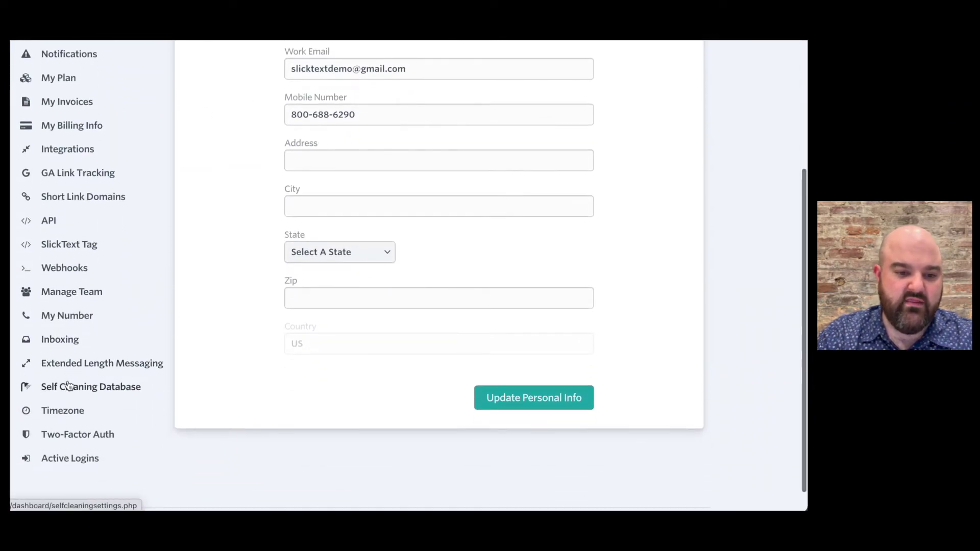
Turn on Inbox Status under Inboxing and view the empty Inbox.
left_click(62, 342)
left_click(665, 298)
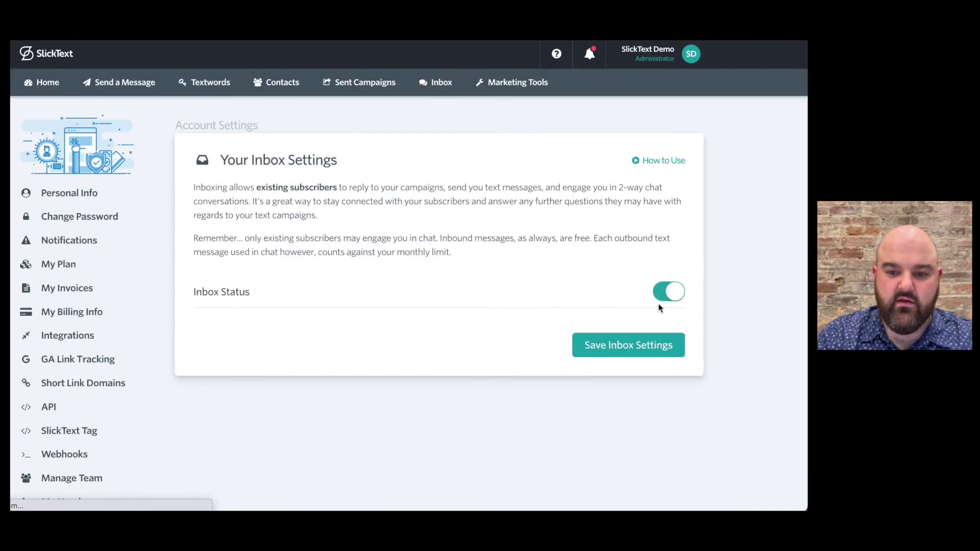
left_click(447, 89)
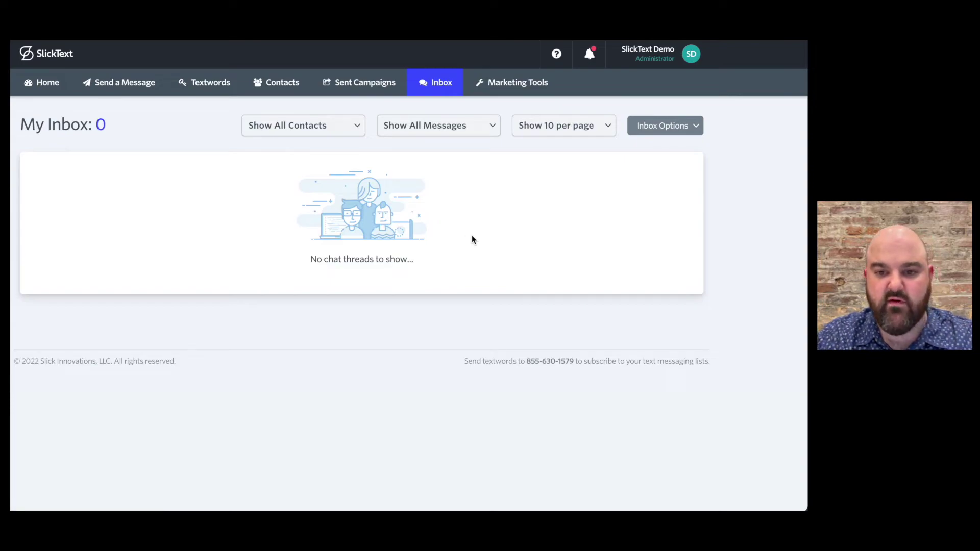
Reopen the Notifications settings and scroll through the alert toggles.
left_click(664, 54)
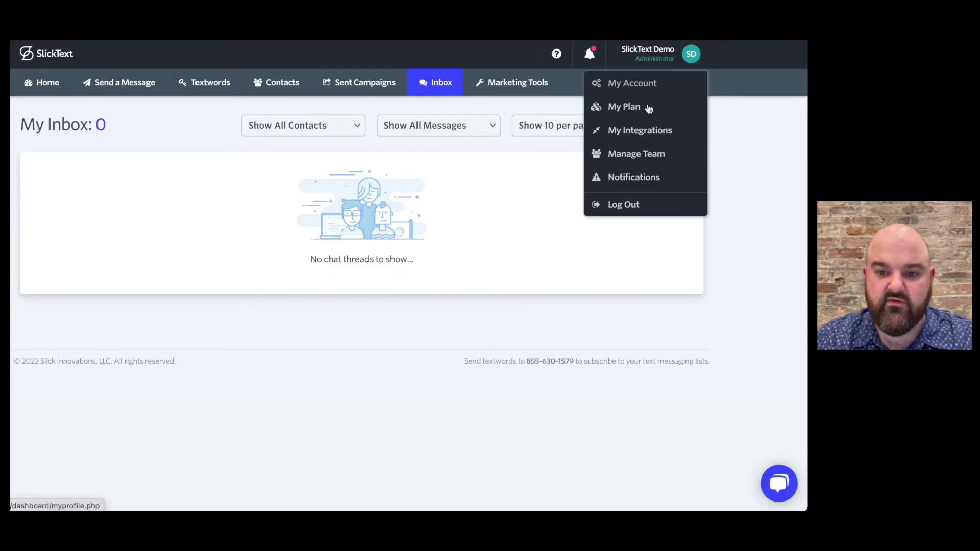
left_click(649, 177)
scroll(648, 173, "down", 2)
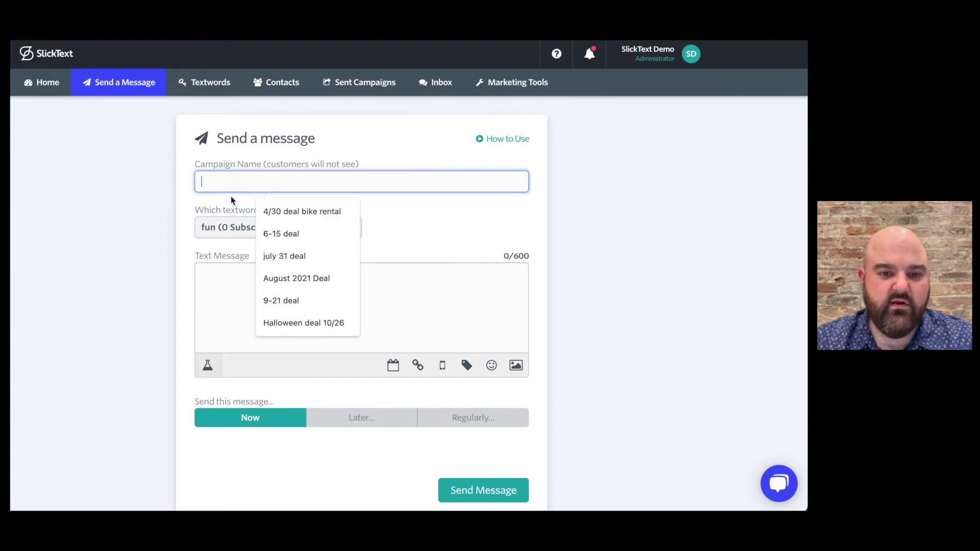
Name the campaign '4/30 deal bike rental', keep 'fun' as the textword, and focus the message box.
left_click(278, 214)
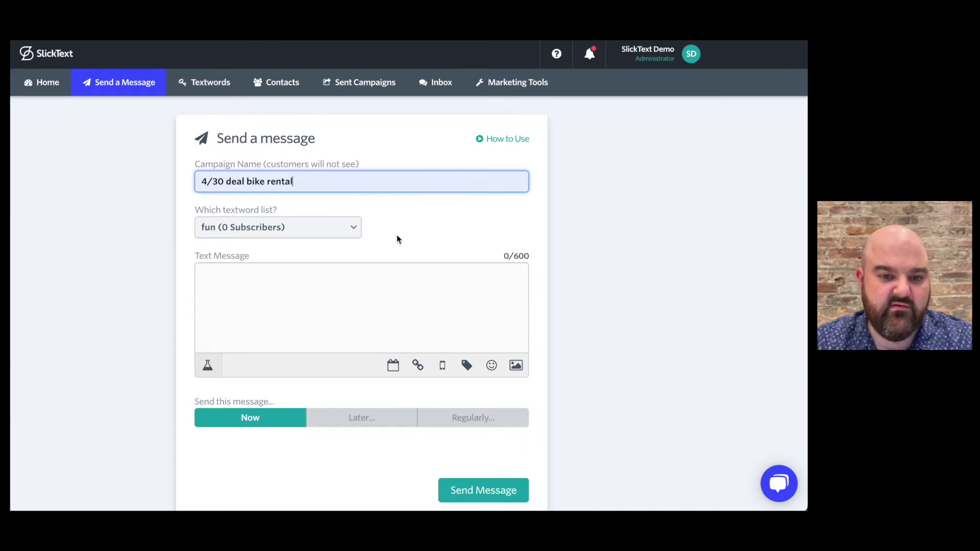
left_click(317, 234)
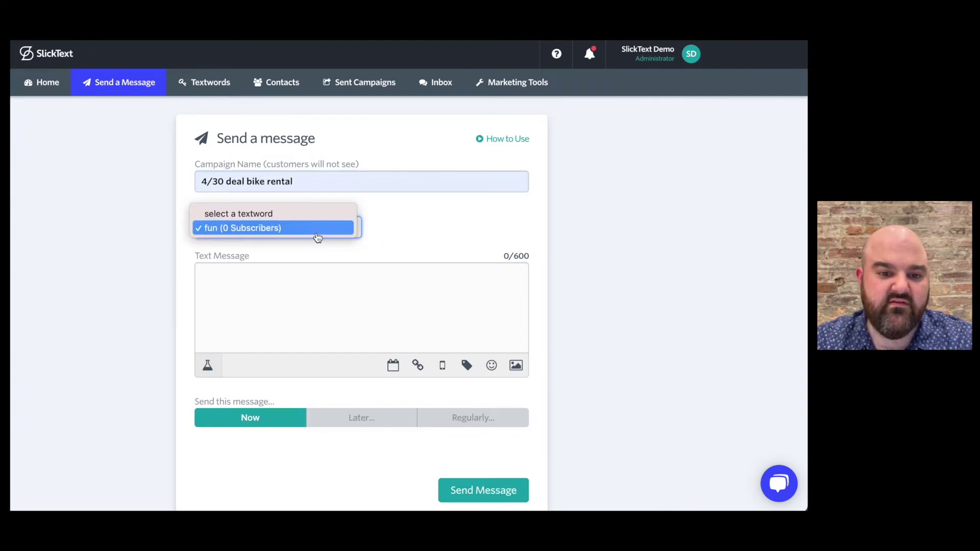
left_click(318, 229)
left_click(293, 284)
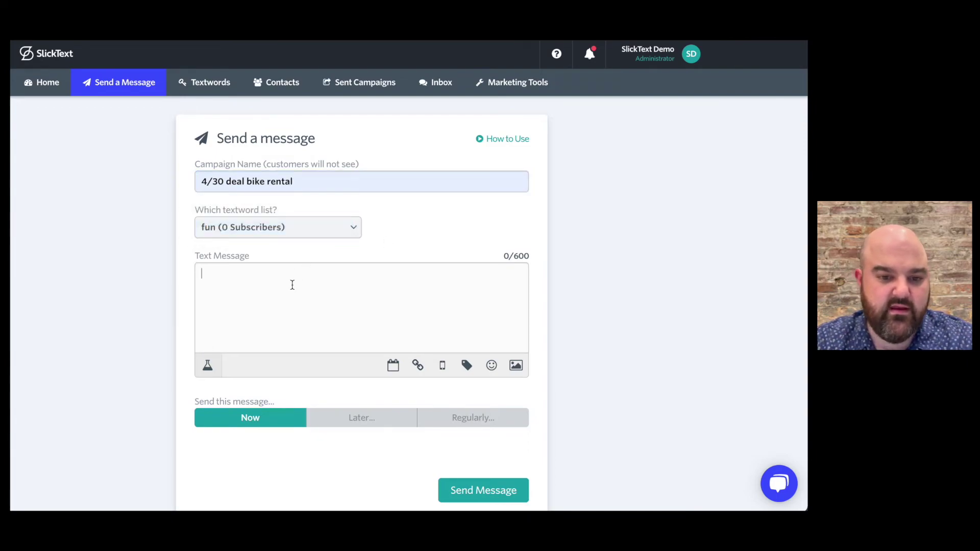
Paste the $10-off bike rental offer and add the 'order here' smart link after 'Click here to book:'.
type("Happy Friday Jot VIPs!  This weekend only, get $10 off all bike rentals.  Click here to book:  Exp. 4/30")
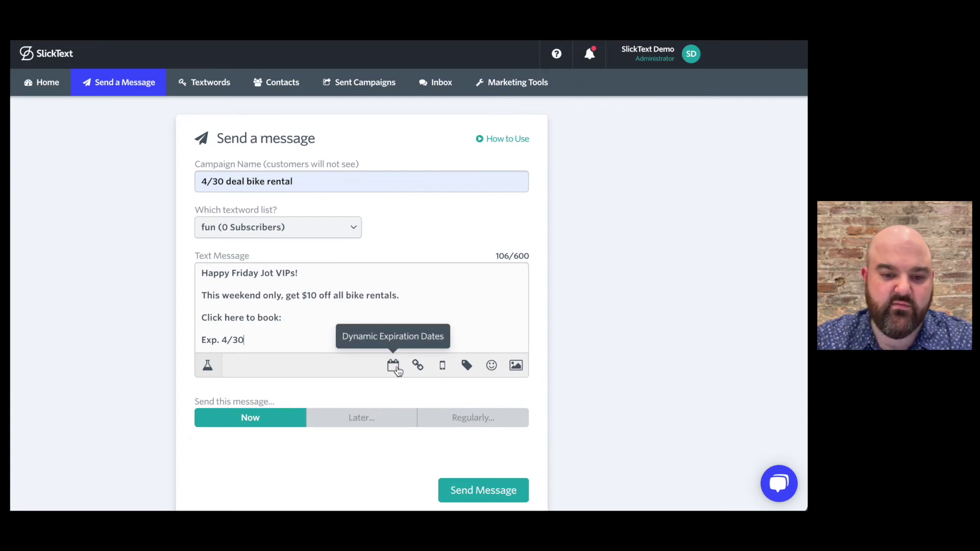
left_click(311, 315)
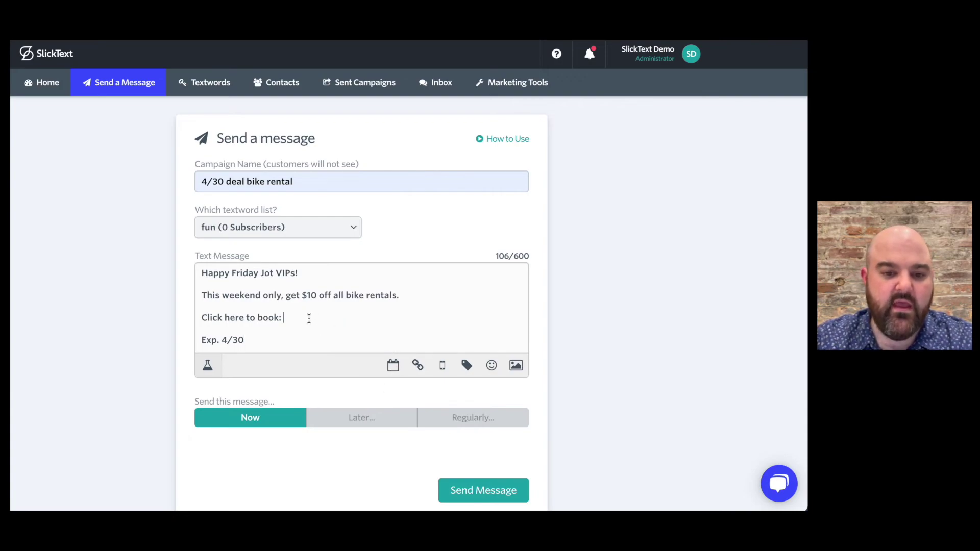
left_click(418, 365)
left_click(219, 242)
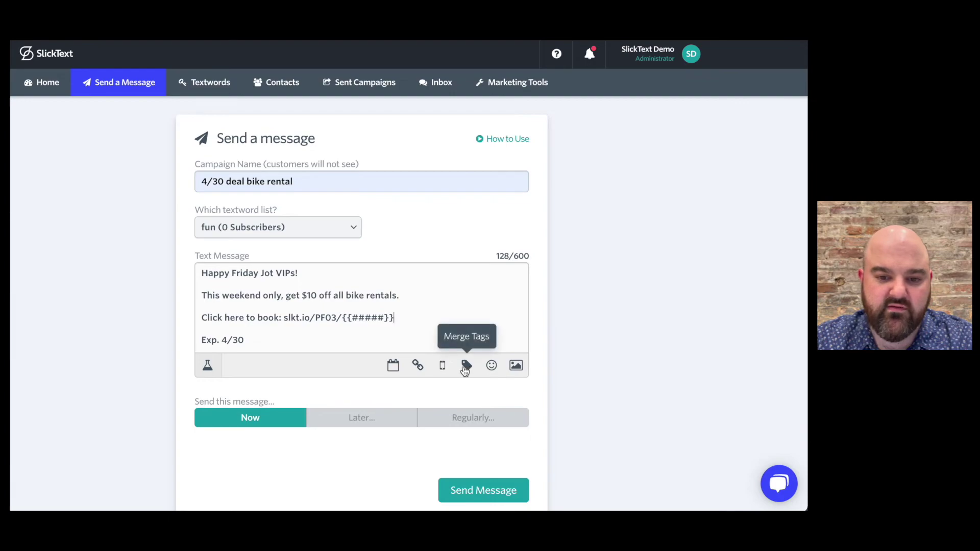
Replace 'Jot VIPs' in the greeting with the First Name merge tag followed by ' from Jot'.
left_click_drag(296, 273, 262, 271)
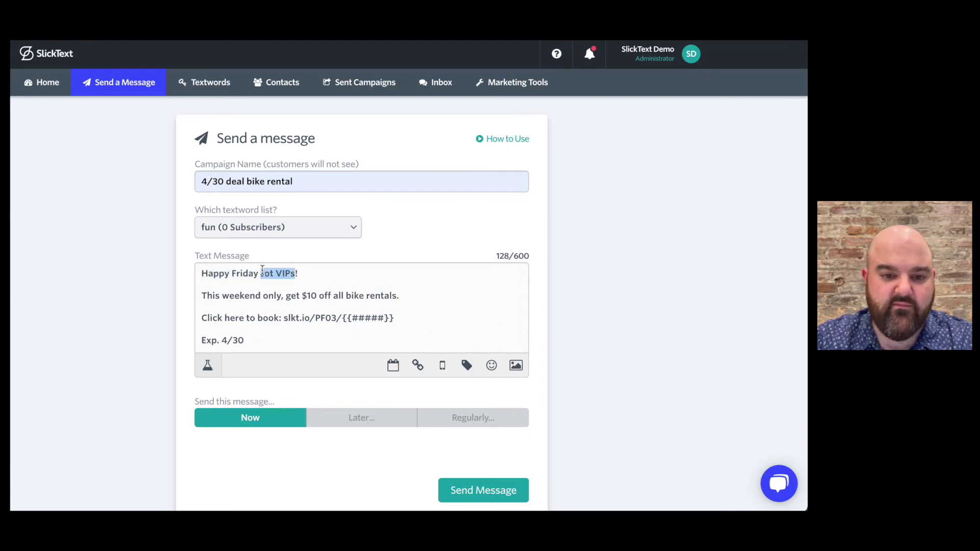
key("BackSpace")
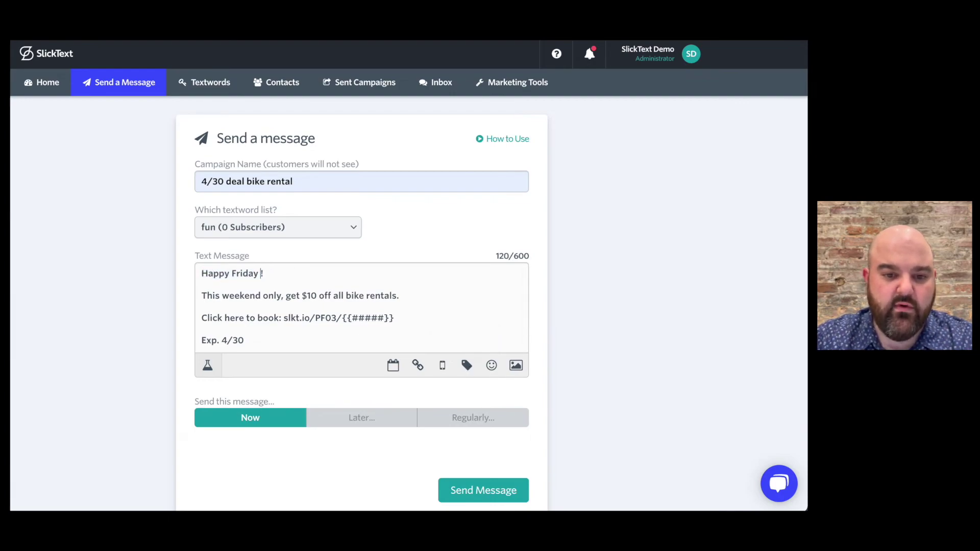
left_click(468, 366)
left_click(235, 282)
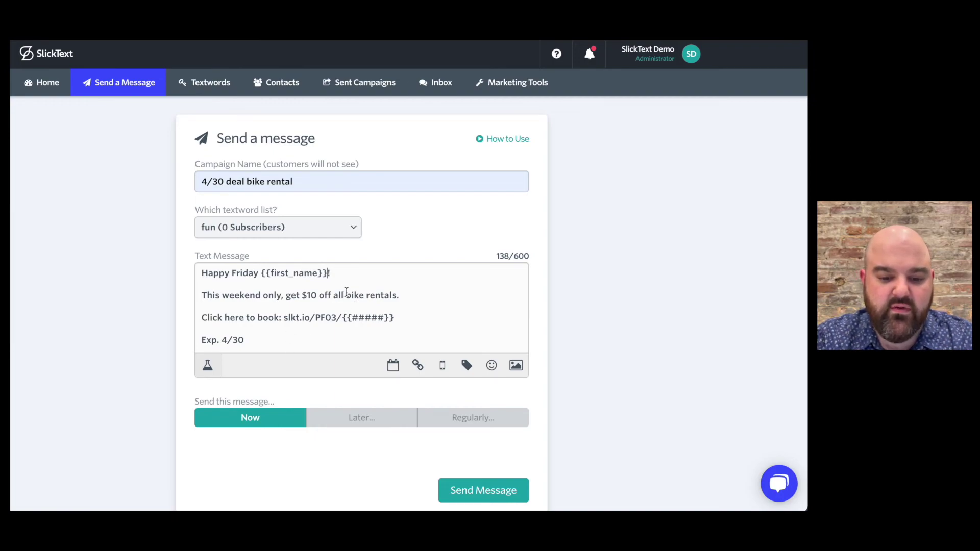
type("form")
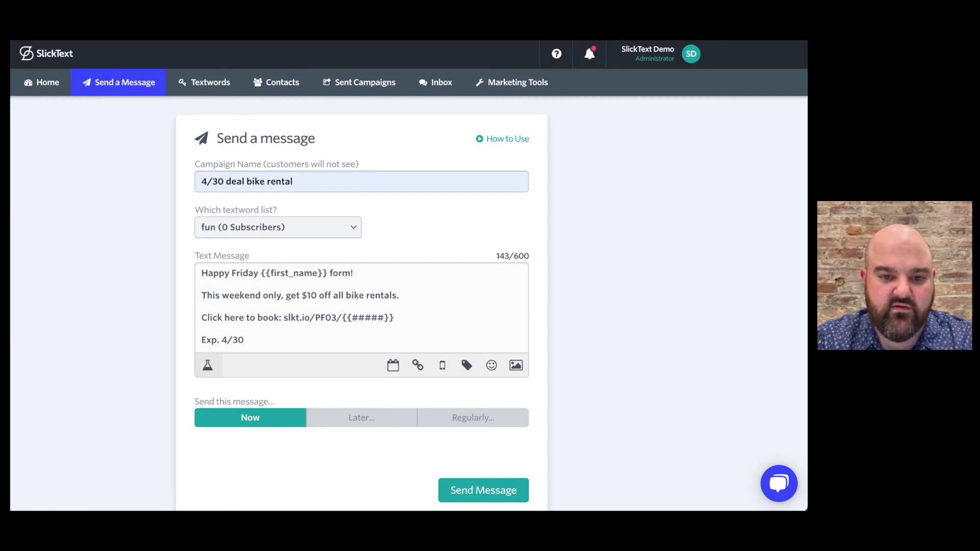
key("BackSpace")
key("BackSpace")
key("BackSpace")
type("rom ")
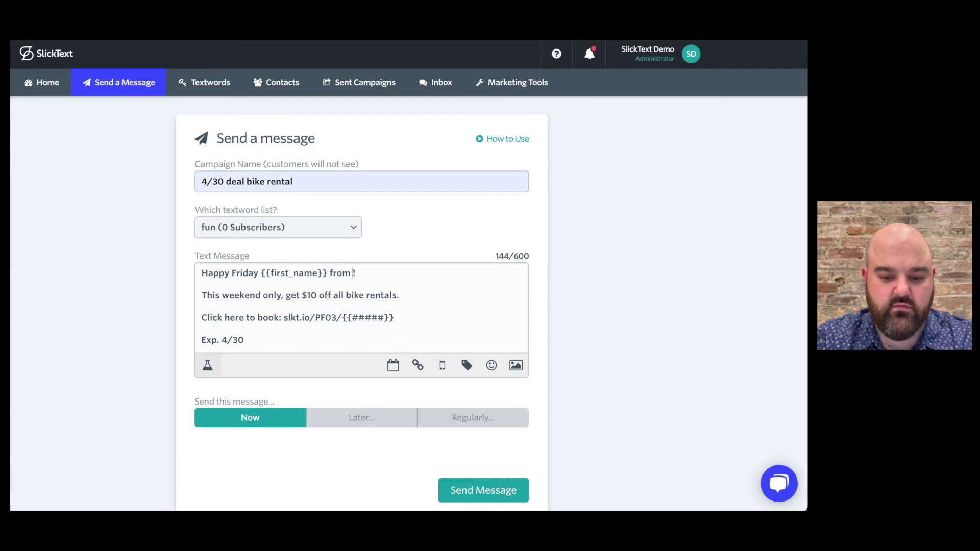
type("Jot")
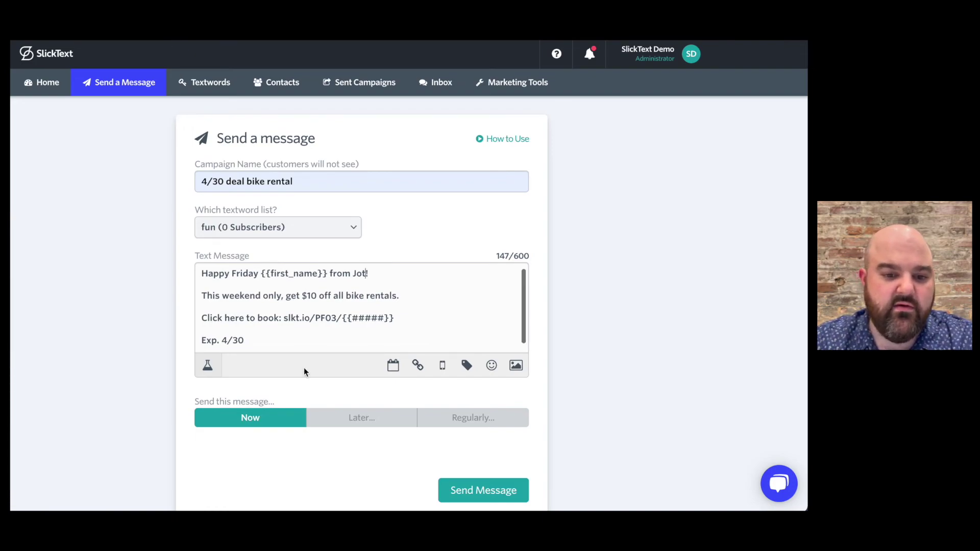
left_click(207, 367)
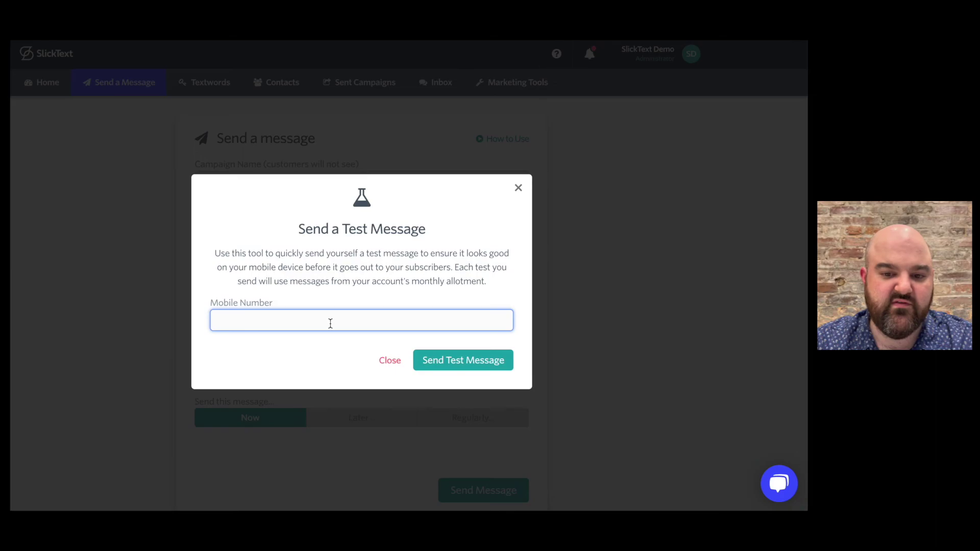
left_click(392, 363)
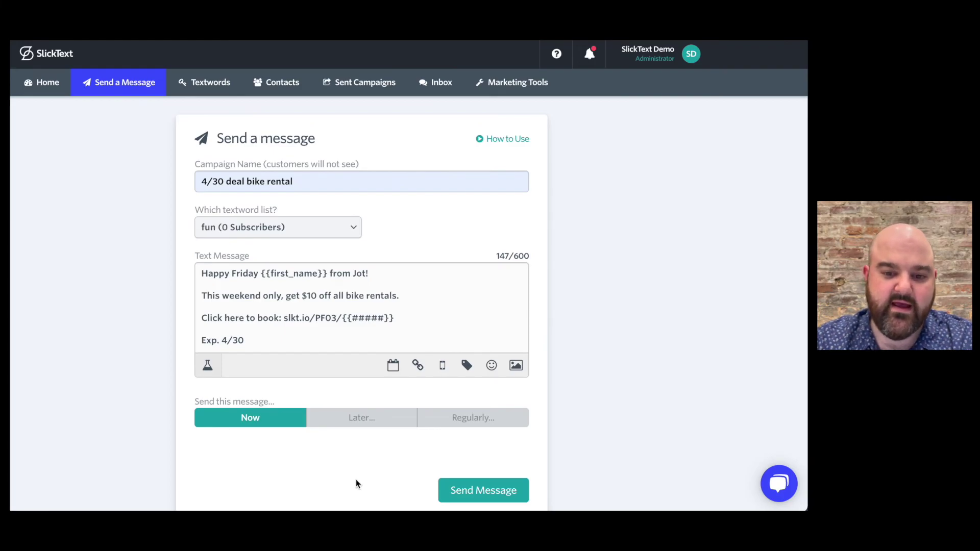
left_click(466, 487)
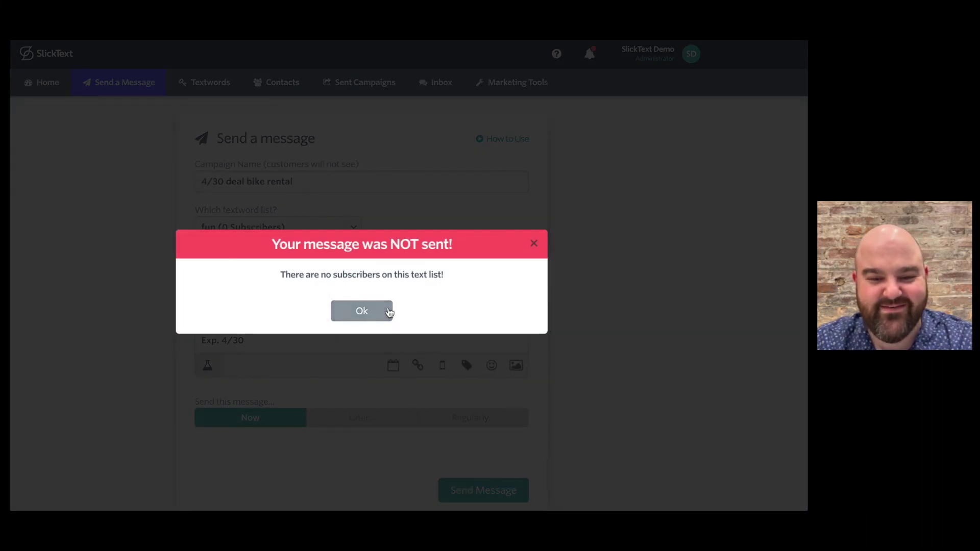
left_click(362, 311)
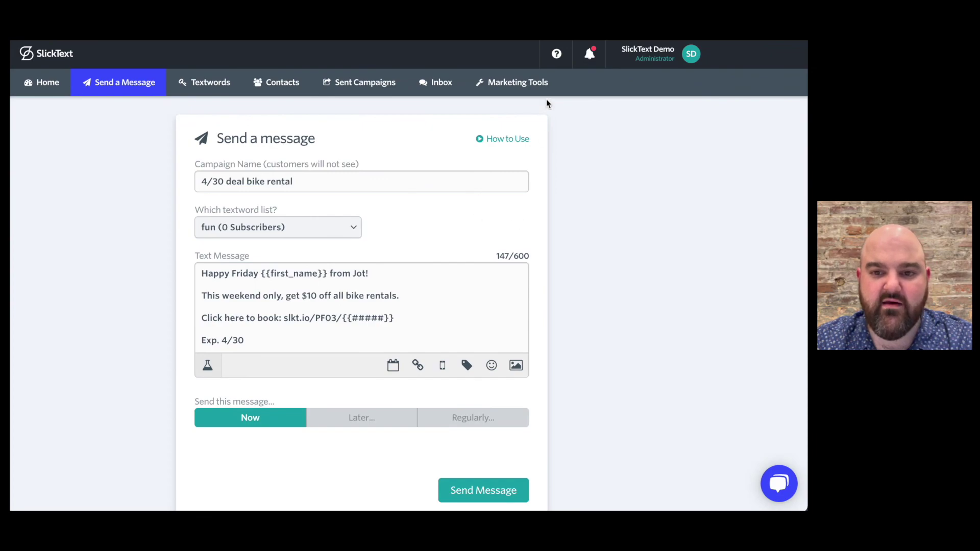
left_click(556, 54)
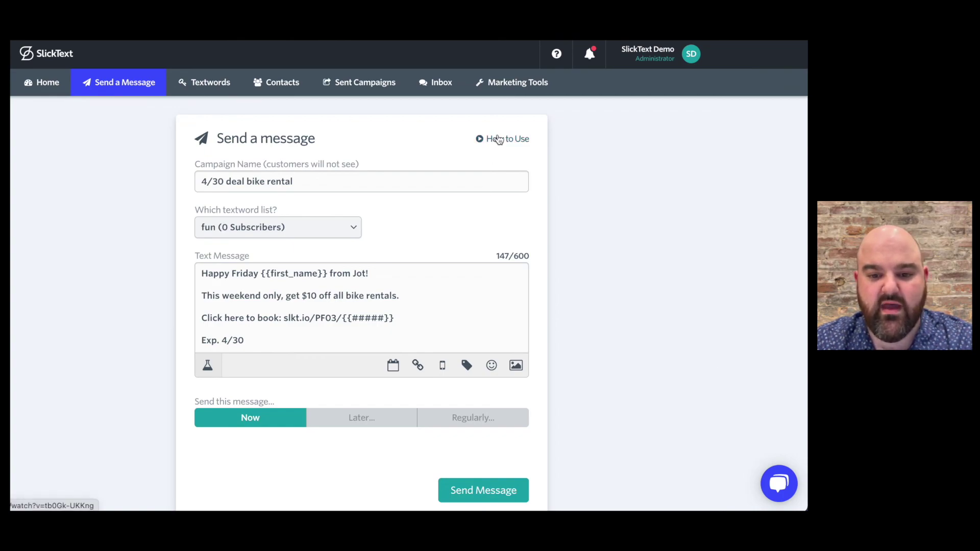
left_click(775, 488)
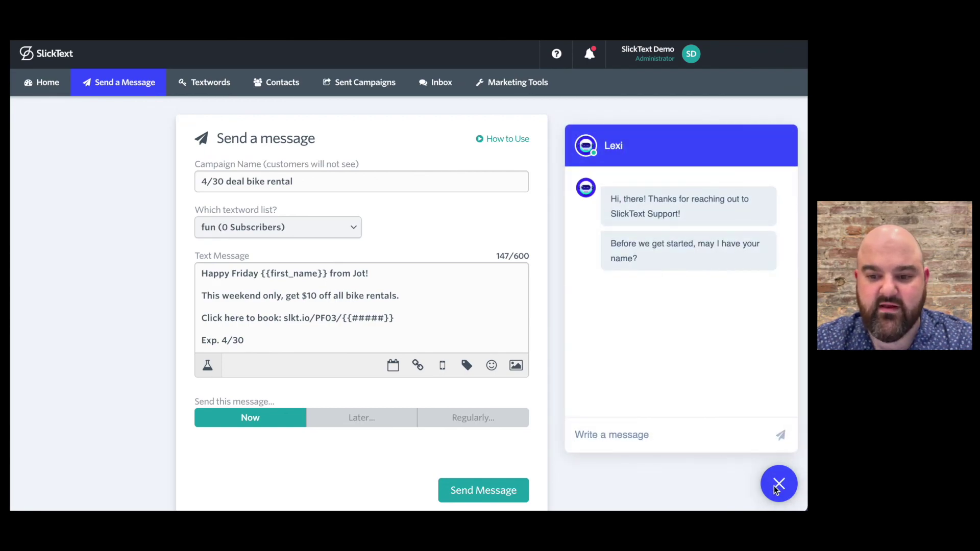
left_click(776, 487)
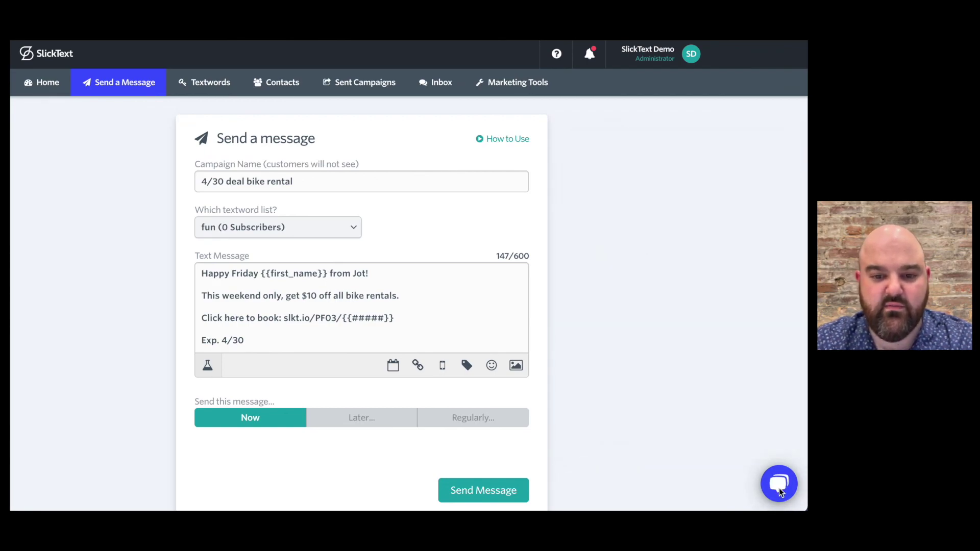